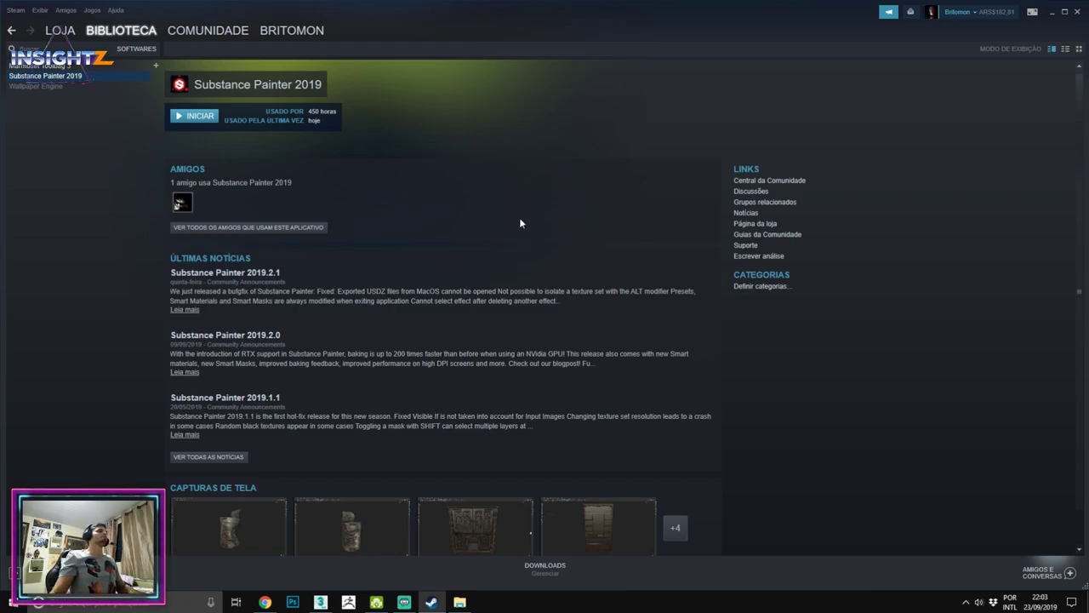
Step: Launch Substance Painter 2019 from the Steam library
click(199, 126)
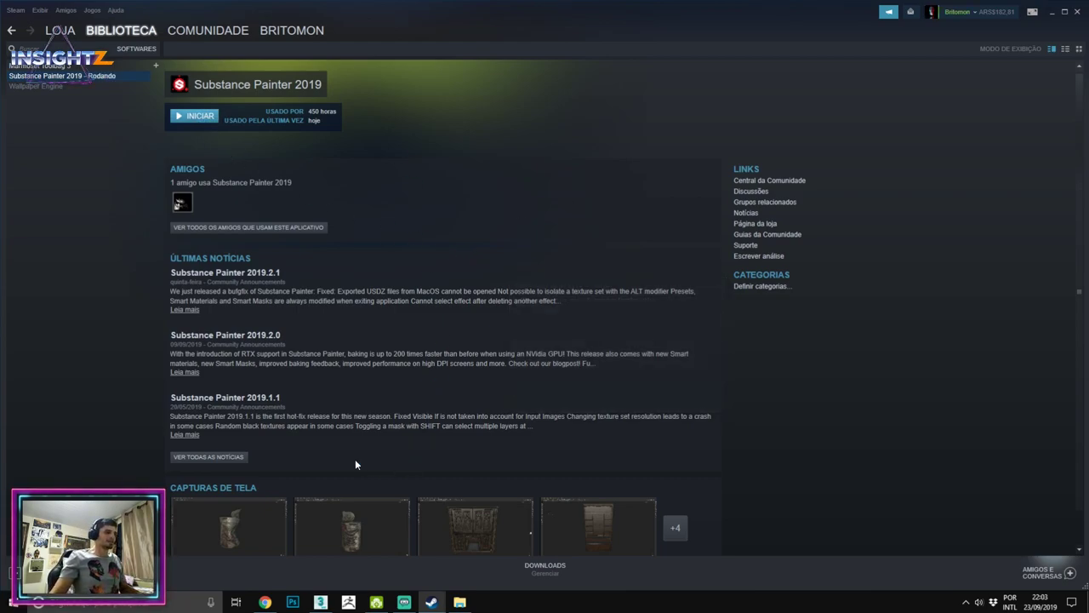
Step: Bring 3ds Max to the front, recentre the view and select the wheel
click(320, 602)
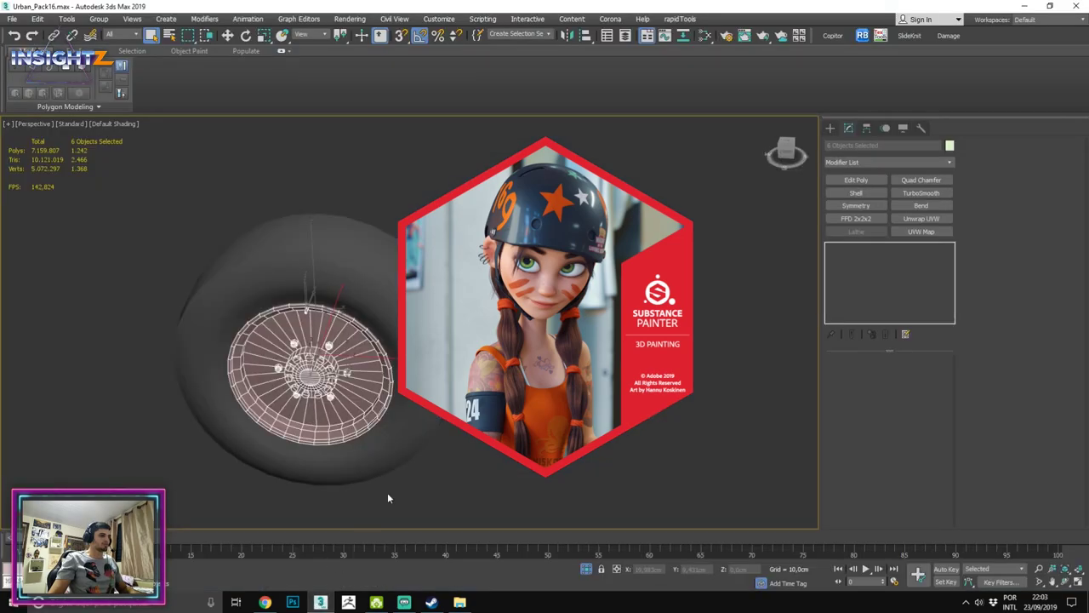
alt+middle_drag(357, 445, 375, 425)
click(182, 345)
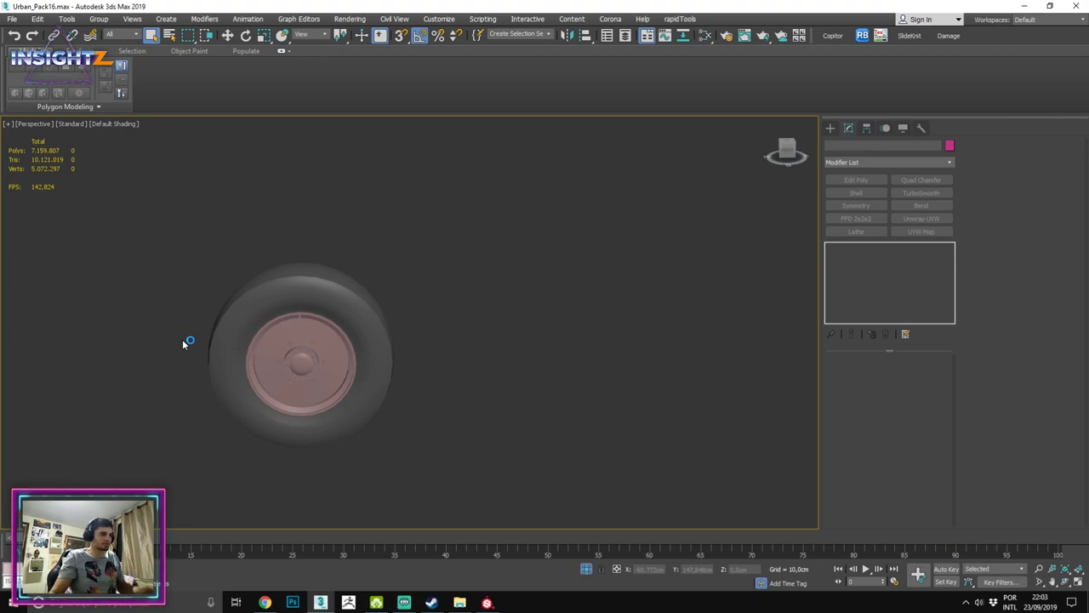
middle_drag(412, 324, 578, 300)
click(473, 286)
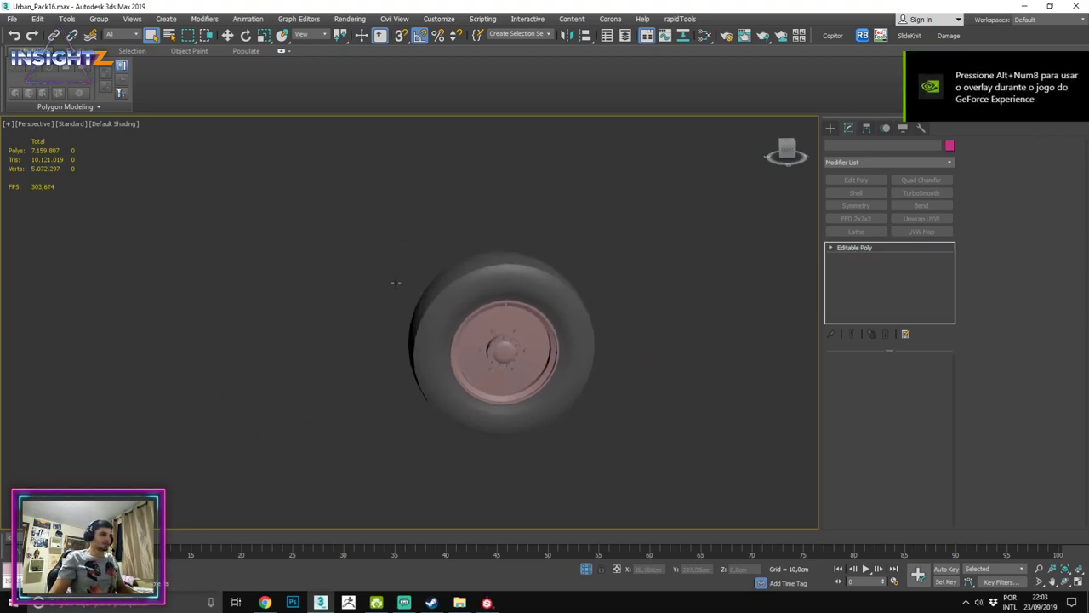
Step: Check the Tire and Whell materials in the Slate Material Editor, then close it
key(m)
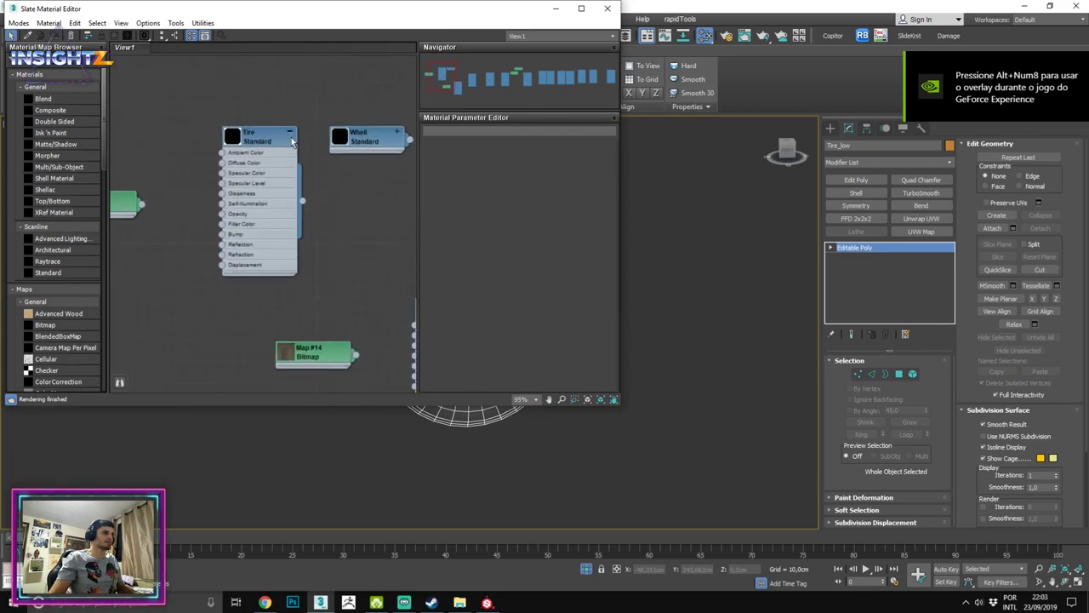
click(292, 133)
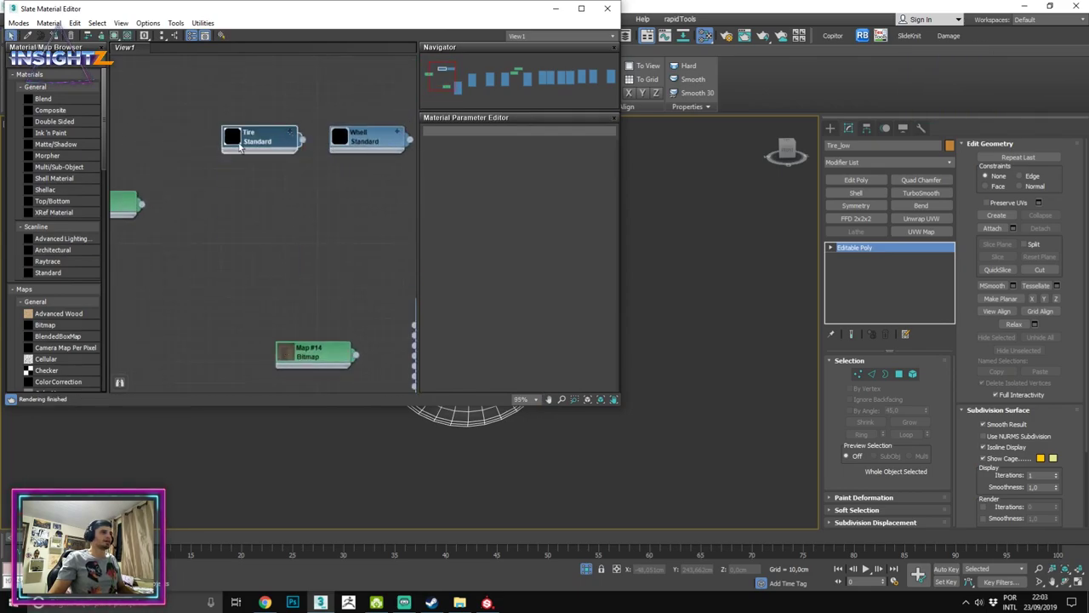
scroll(358, 94, up, 1)
scroll(409, 68, up, 1)
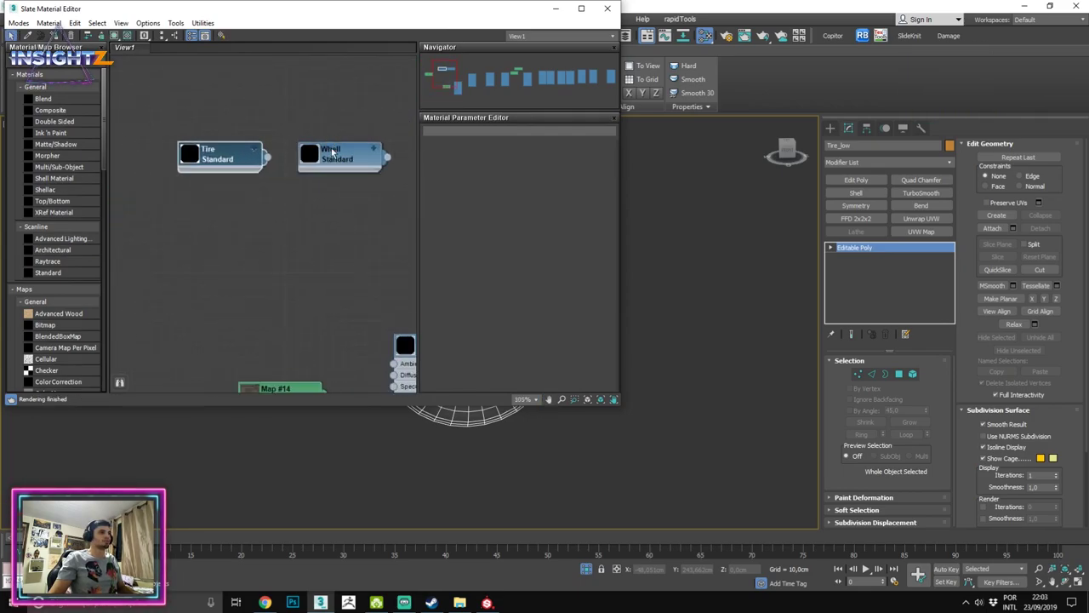
click(612, 9)
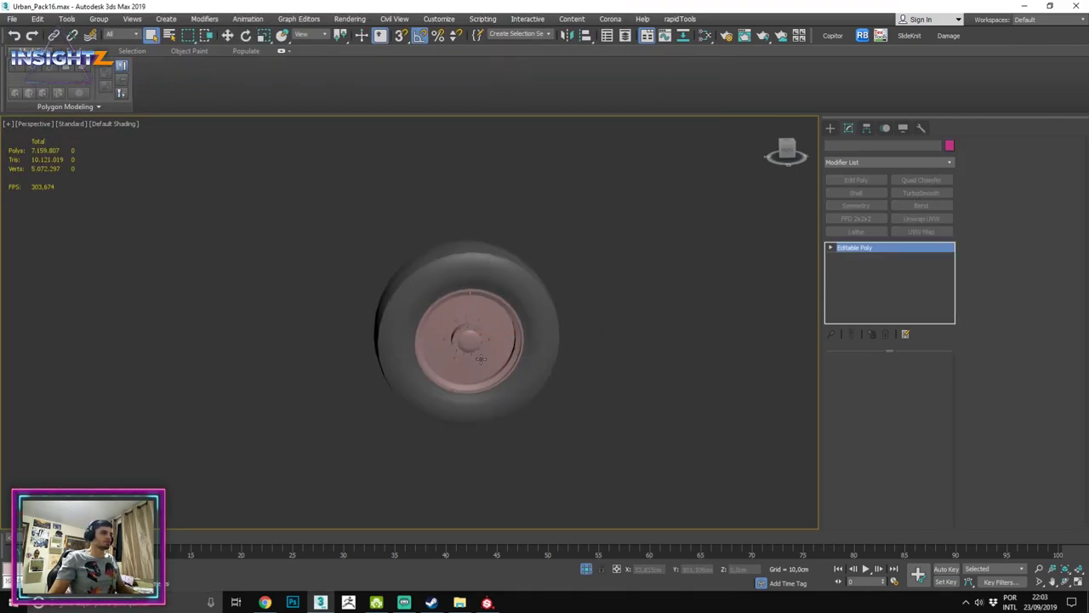
Step: Select the Tire_low mesh and add an Unwrap UVW modifier to it
click(481, 359)
key(w)
scroll(450, 308, up, 5)
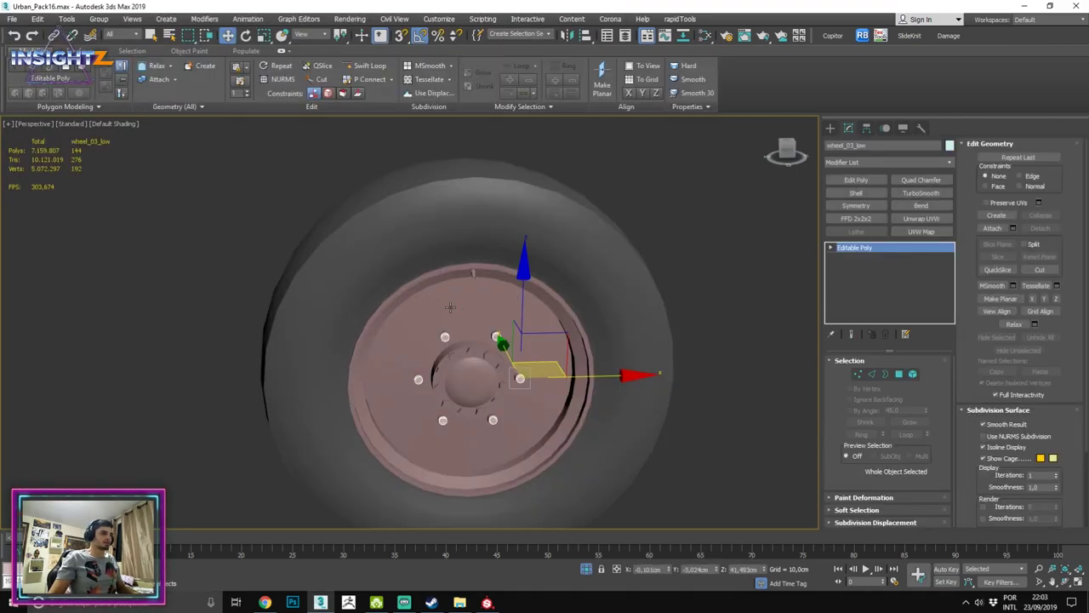
click(450, 307)
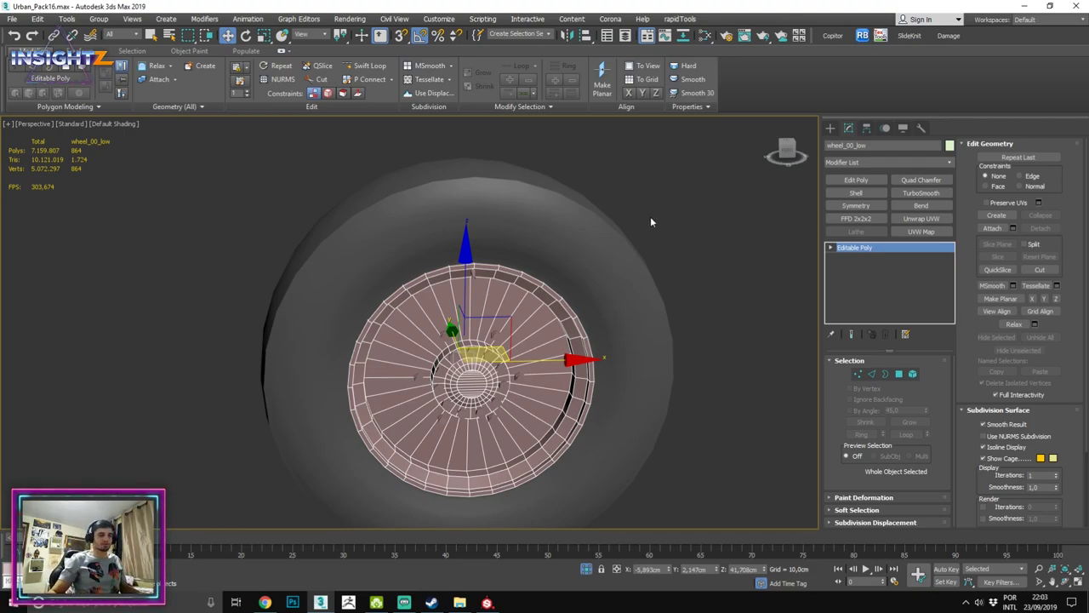
click(712, 218)
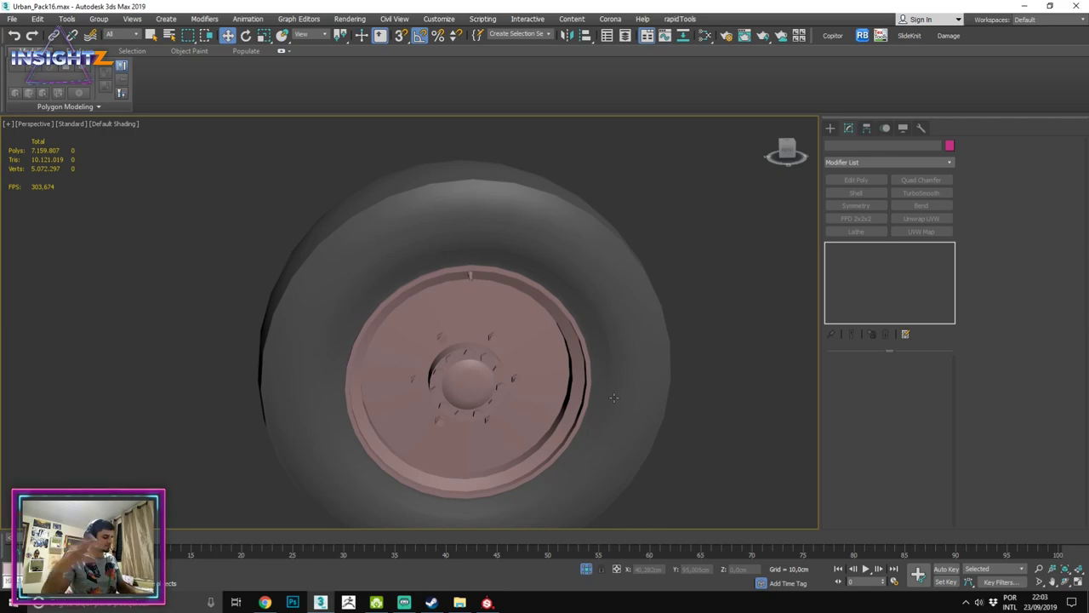
mouse_move(673, 434)
middle_down()
mouse_move(613, 396)
mouse_move(428, 367)
mouse_move(587, 362)
mouse_move(573, 356)
middle_up()
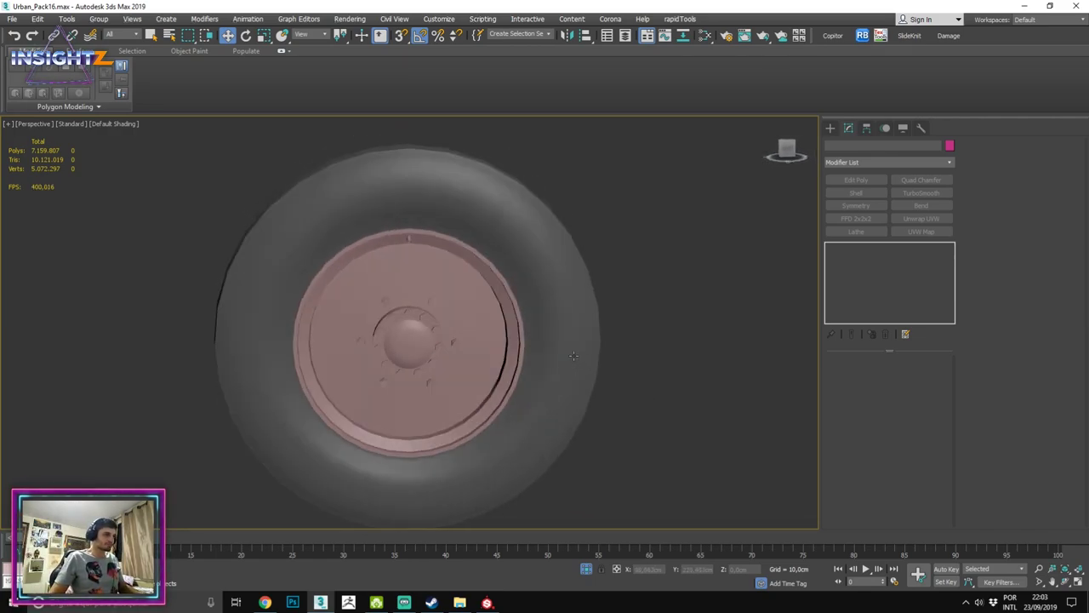
click(574, 353)
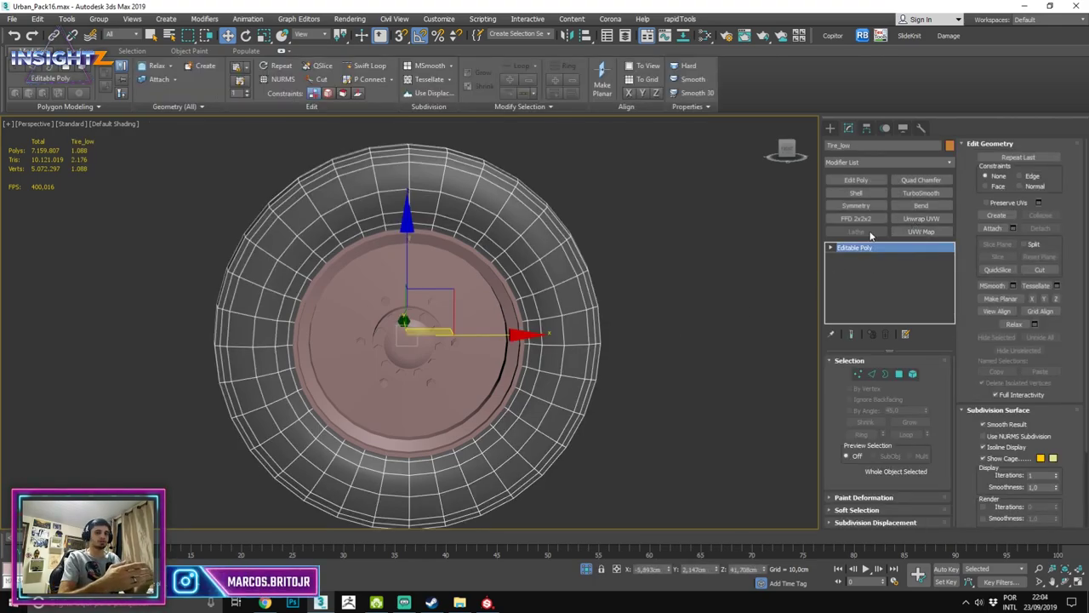
click(936, 219)
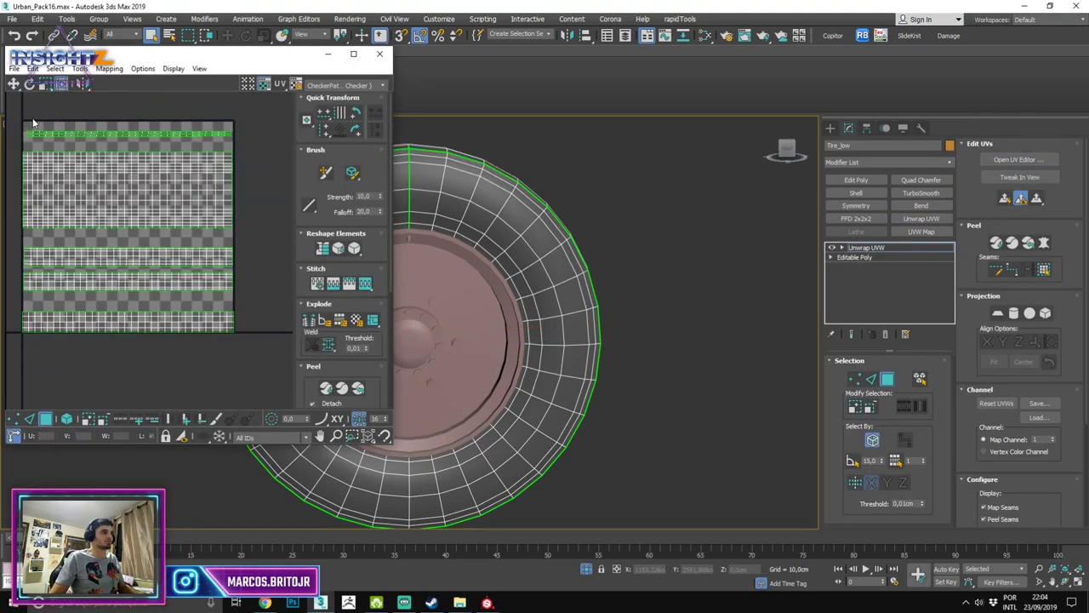
Step: Select the tire's UVs, frame the tire, and delete its Unwrap UVW modifier
drag(34, 124, 251, 351)
key(z)
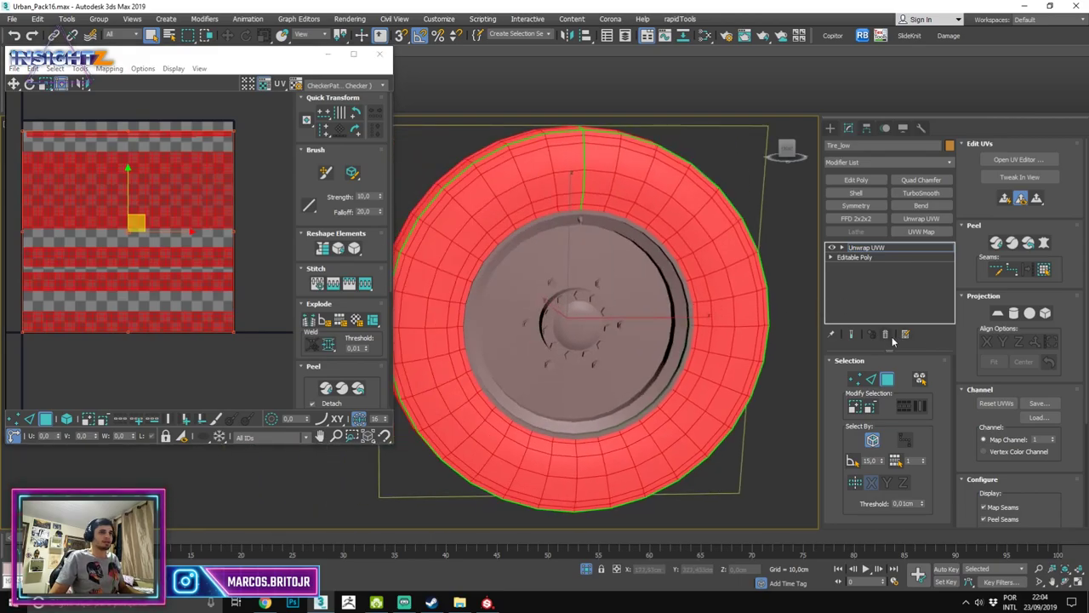
click(886, 335)
Step: Give the four rim objects one shared Unwrap UVW and select all their UV faces
key(F3)
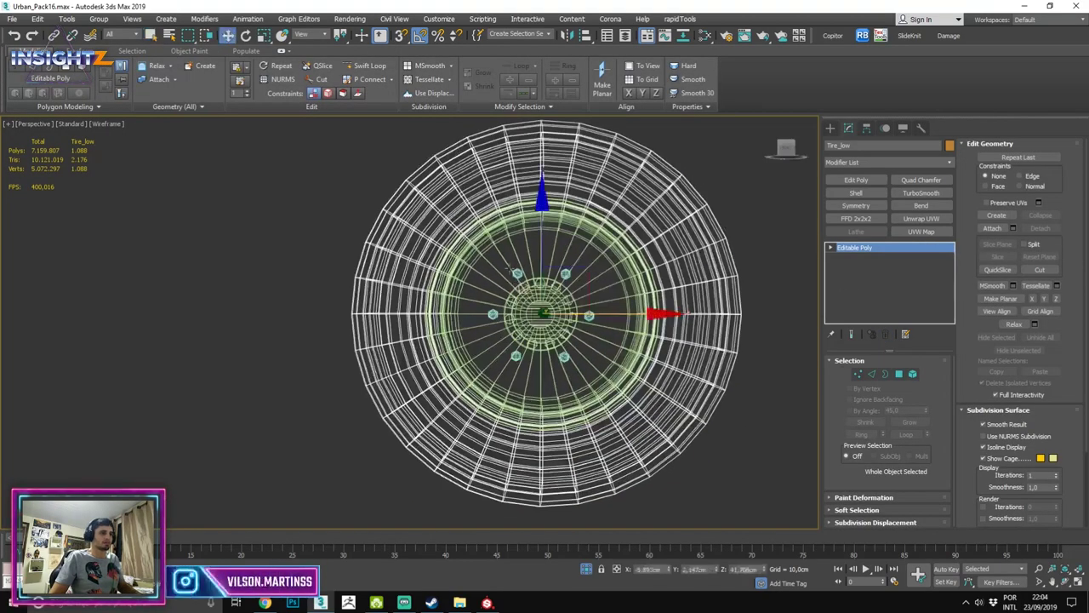
click(598, 379)
key(F3)
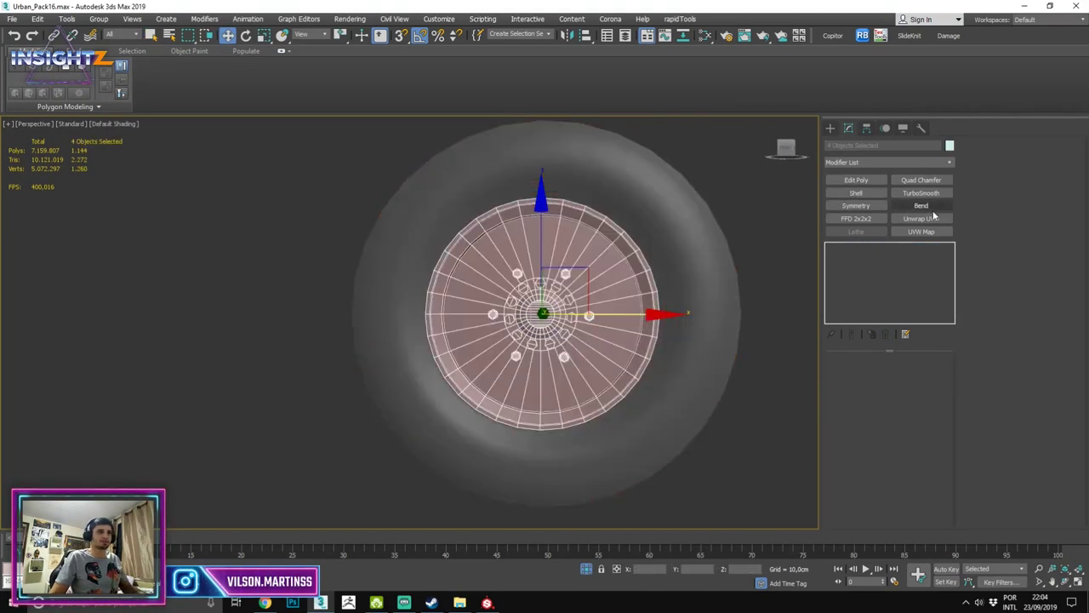
click(932, 219)
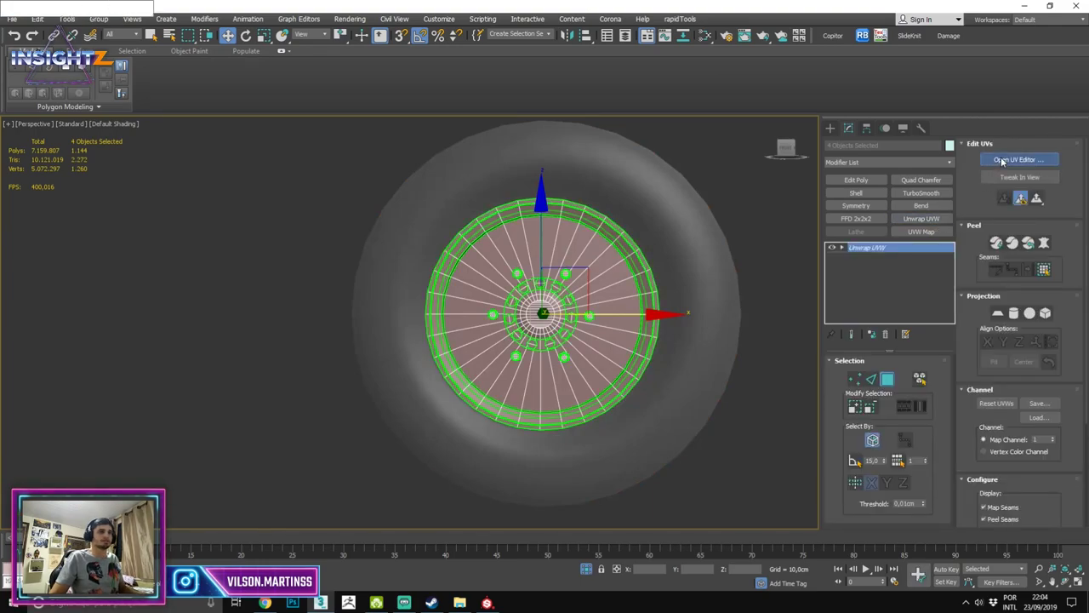
click(1015, 160)
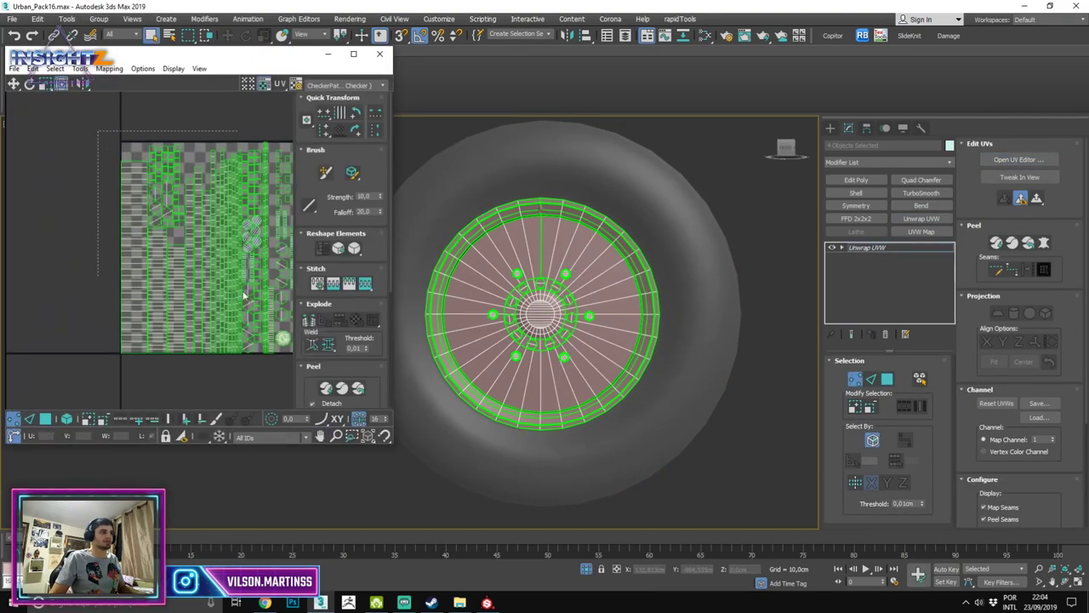
scroll(243, 297, down, 3)
key(ctrl+a)
key(3)
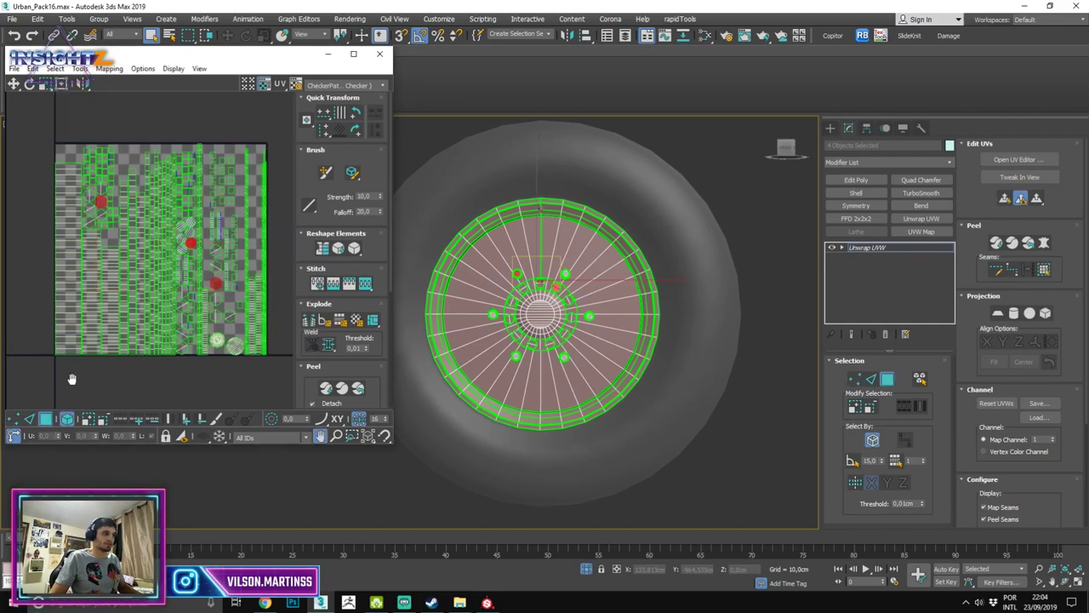
drag(26, 151, 282, 375)
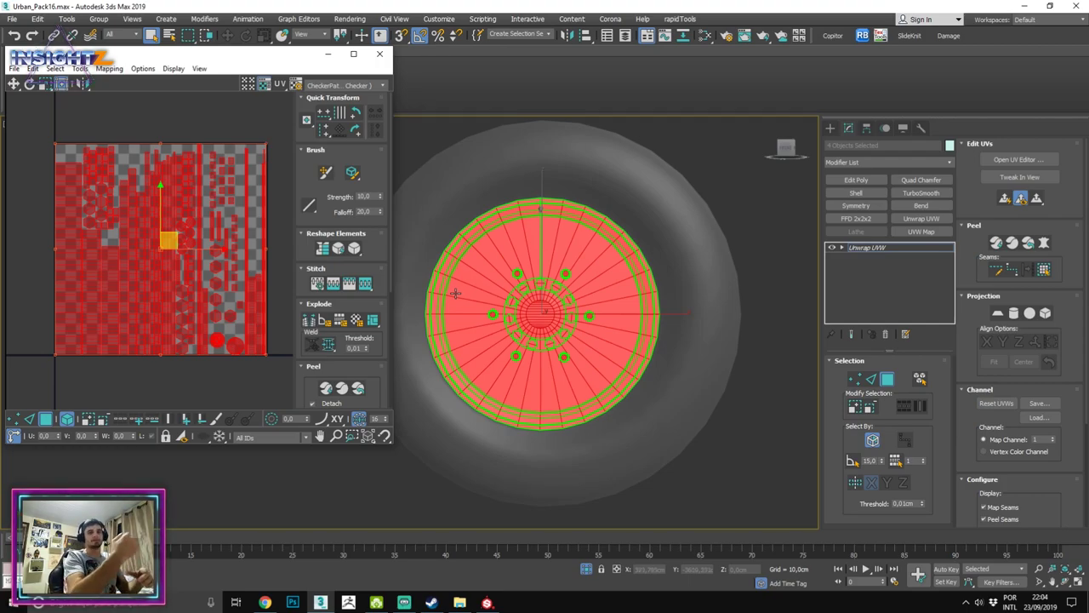
Step: Close the UV editor, clear the rim selection, and switch to Substance Painter
click(380, 57)
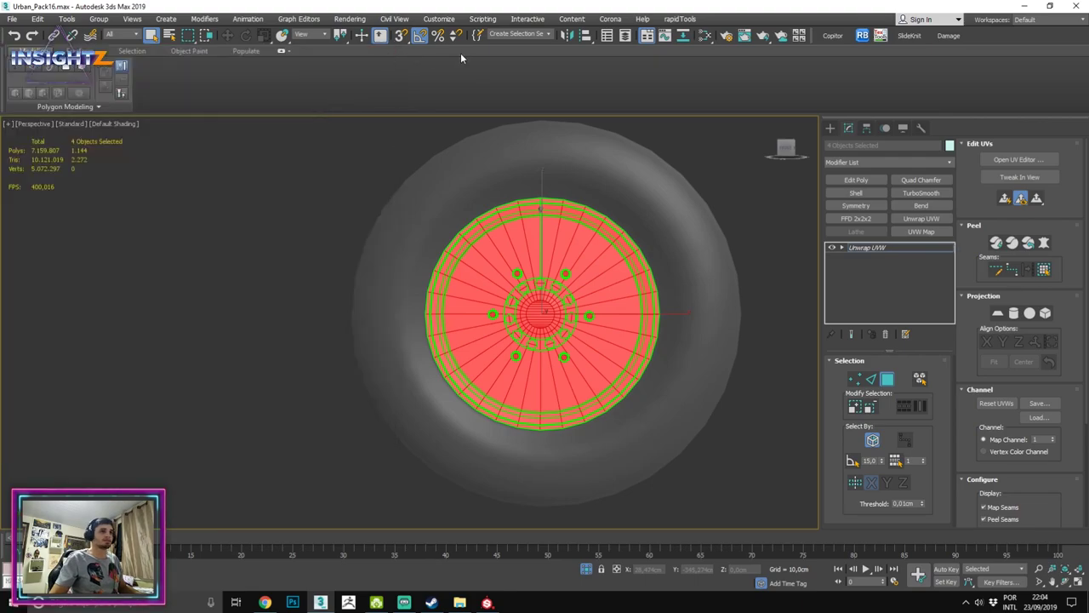
key(ctrl+d)
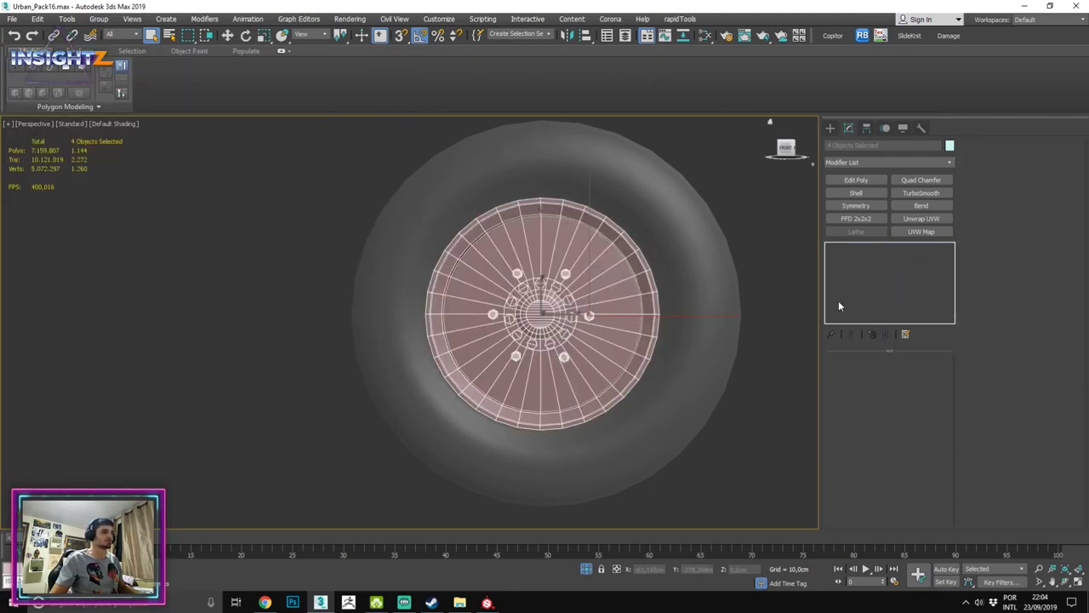
alt+middle_drag(588, 231, 490, 218)
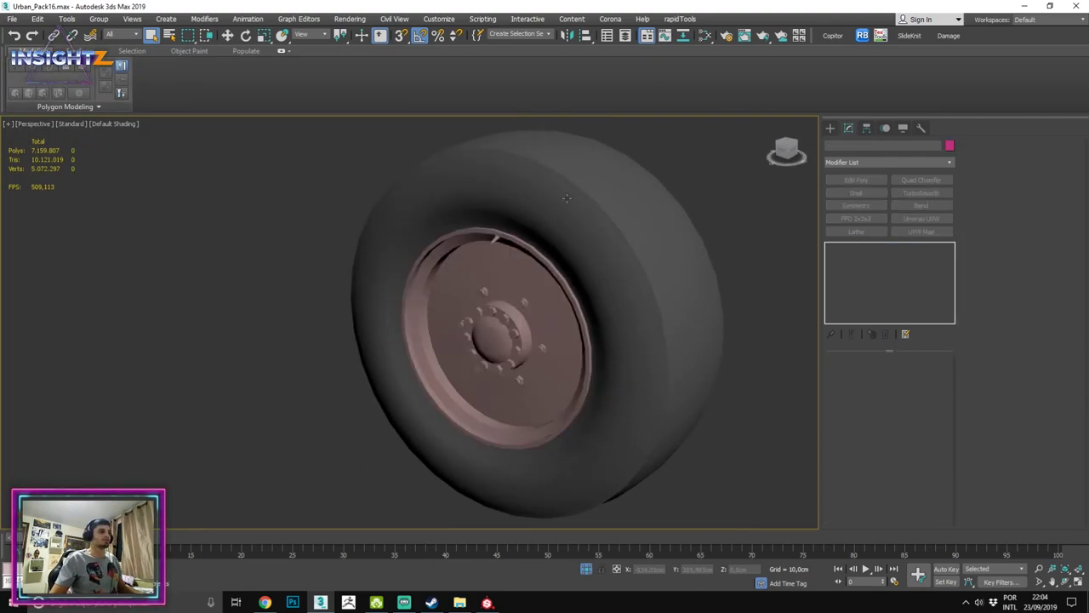
click(487, 603)
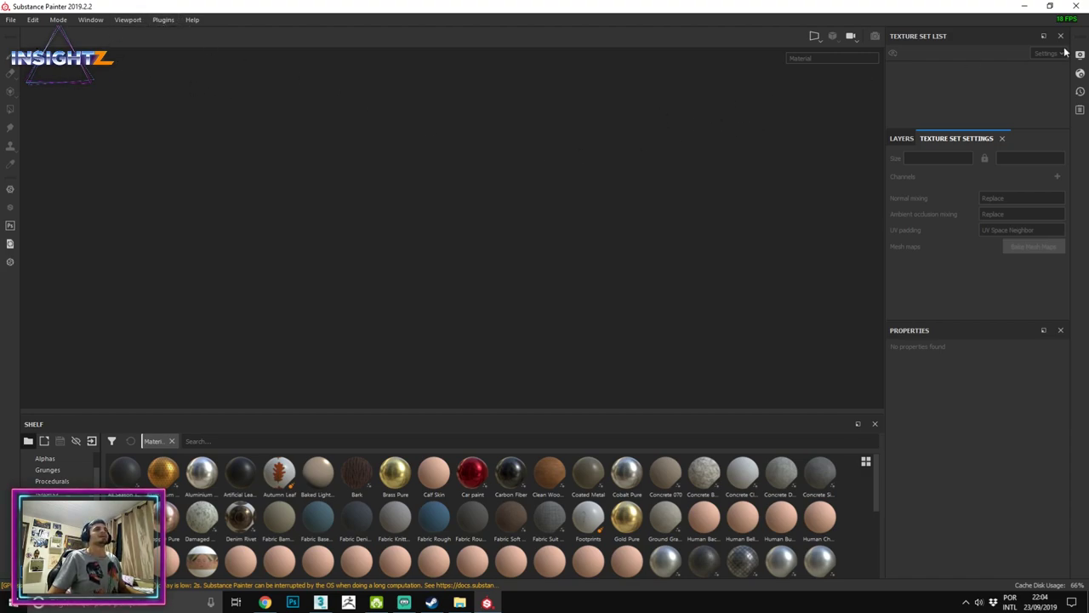
Step: Float and re-dock the Shelf panel, then close Texture Set Settings
mouse_move(57, 429)
mouse_down()
mouse_move(147, 391)
mouse_move(133, 157)
mouse_up()
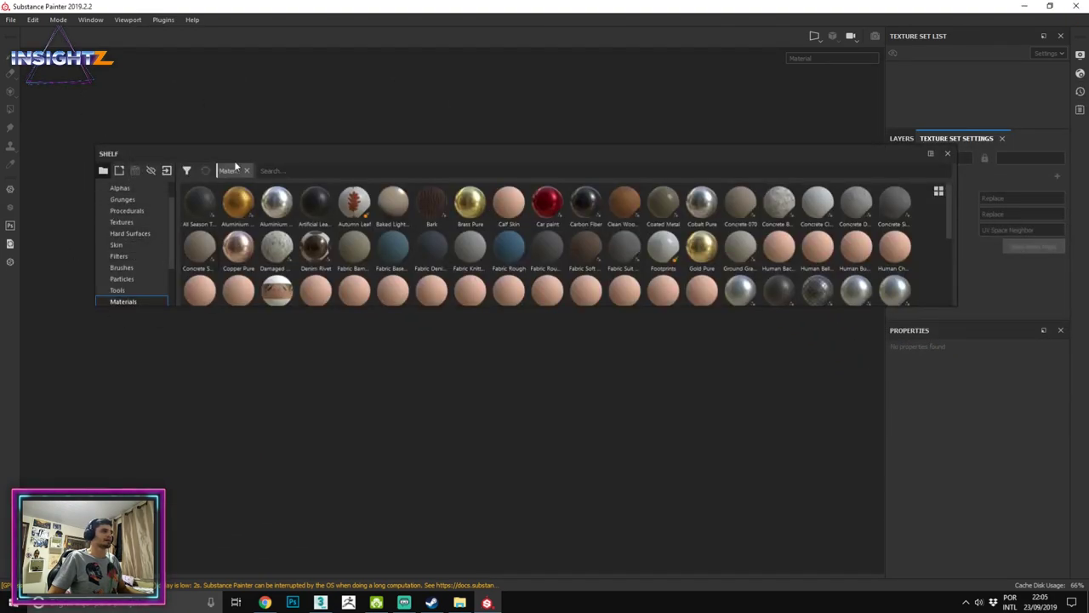
drag(222, 151, 370, 397)
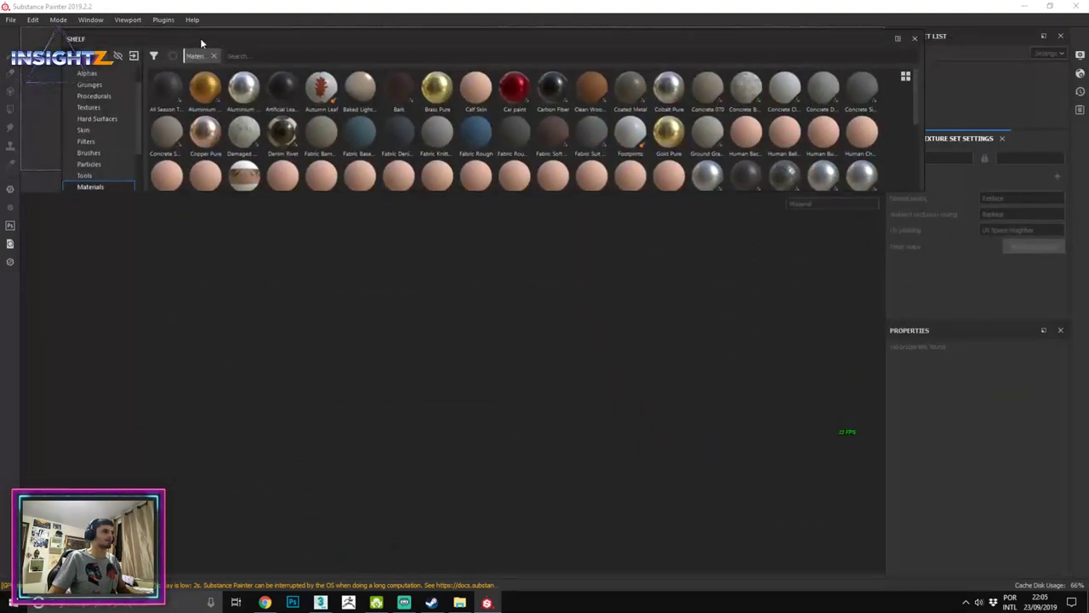
mouse_move(370, 397)
mouse_down()
mouse_move(453, 334)
mouse_move(421, 545)
mouse_up()
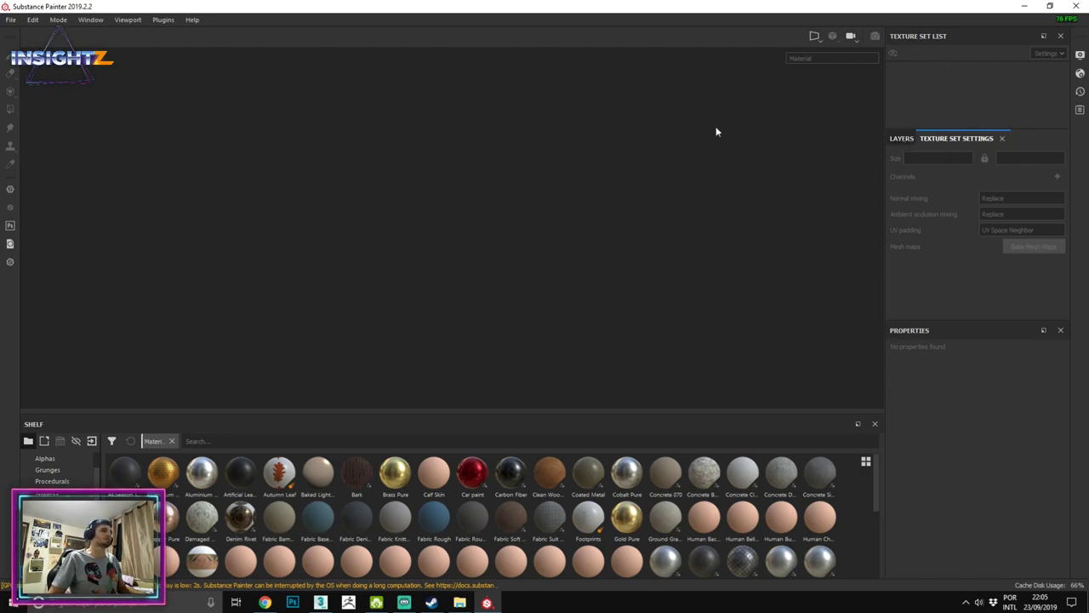
click(1002, 137)
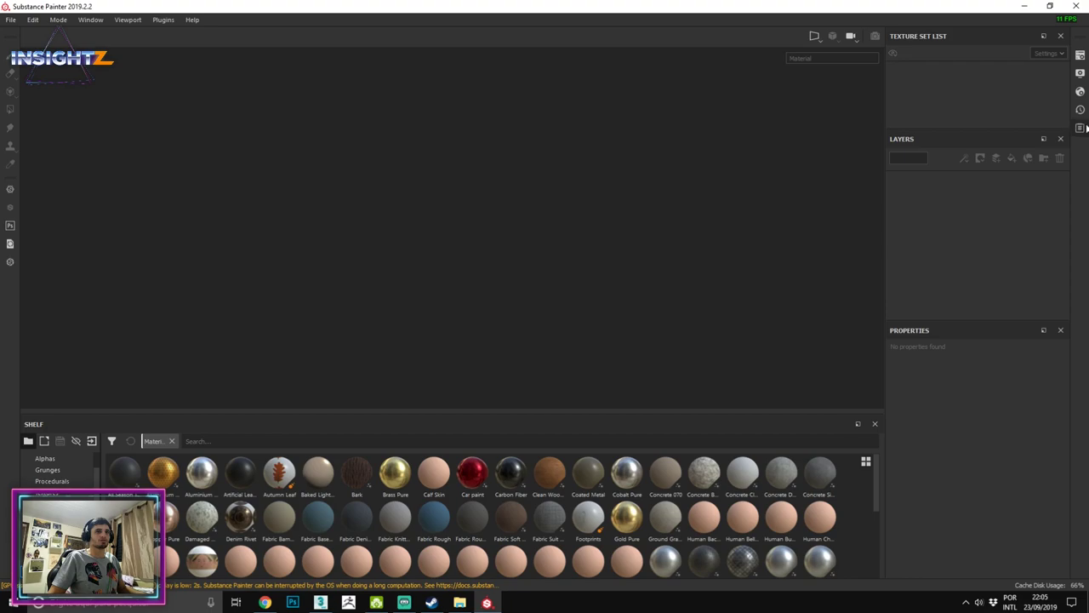
Step: Try the Log, Shader Settings and History panels, then close them along with Properties
click(1080, 128)
mouse_move(977, 131)
mouse_down()
mouse_move(911, 119)
mouse_move(632, 245)
mouse_move(999, 418)
mouse_up()
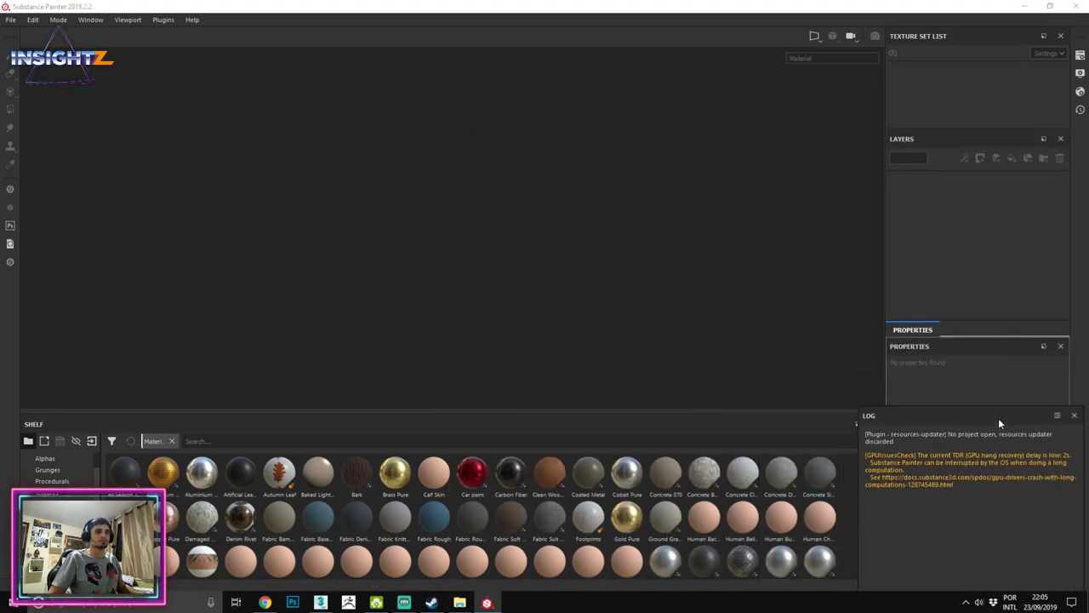
click(1080, 91)
mouse_move(1012, 105)
mouse_down()
mouse_move(1020, 432)
mouse_move(902, 357)
mouse_up()
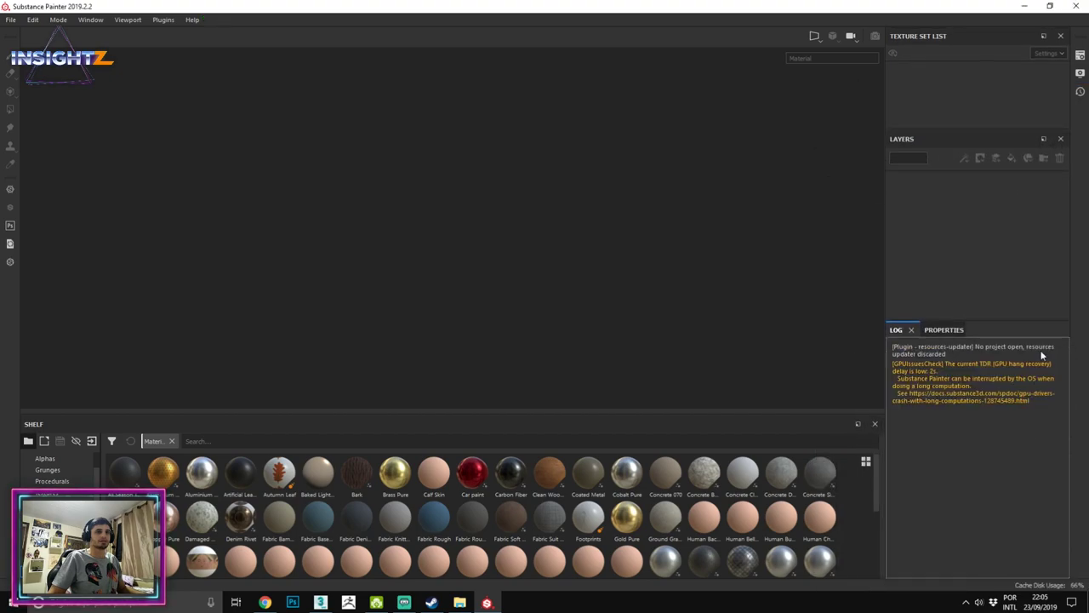
click(1080, 92)
click(1060, 94)
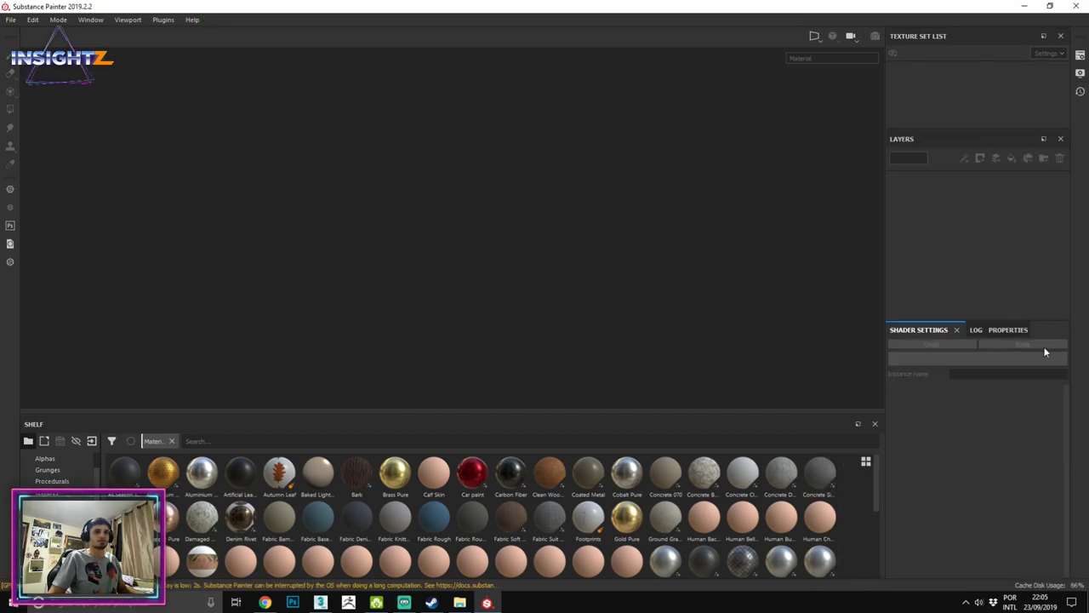
click(956, 330)
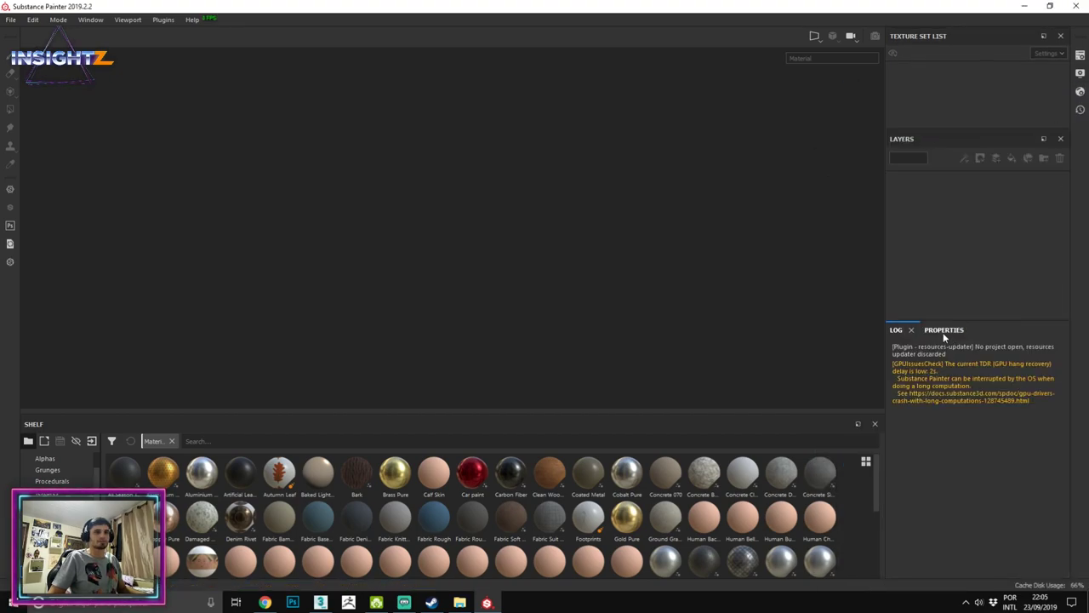
click(909, 330)
click(1061, 330)
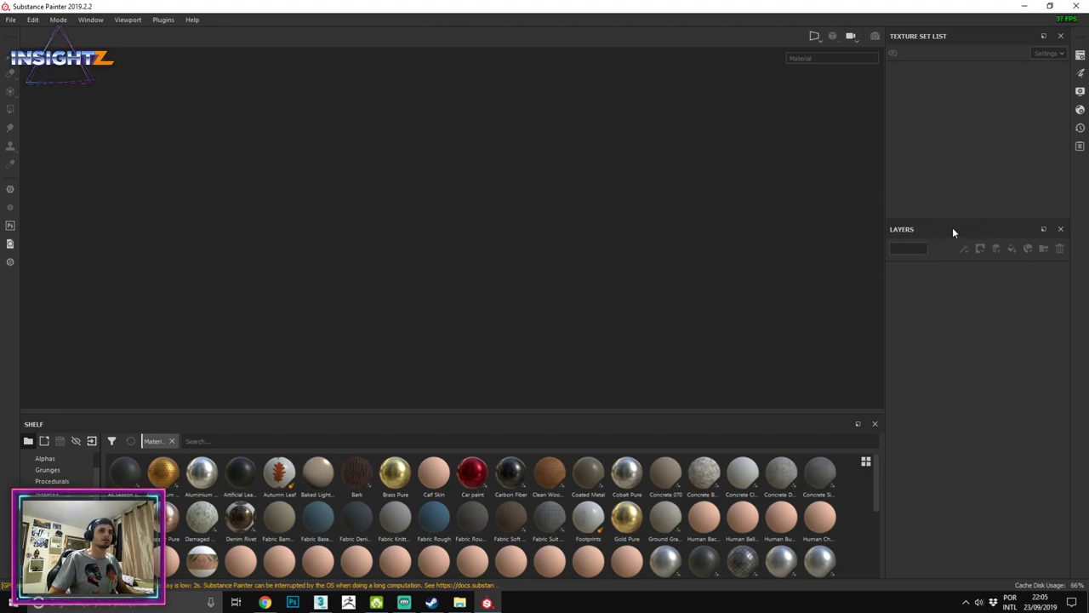
Step: Close the Texture Set List and dock Properties beside Layers in a wider panel area
mouse_move(952, 228)
mouse_down()
mouse_move(785, 168)
mouse_move(890, 171)
mouse_move(885, 114)
mouse_move(897, 68)
mouse_move(915, 253)
mouse_move(909, 280)
mouse_move(893, 275)
mouse_up()
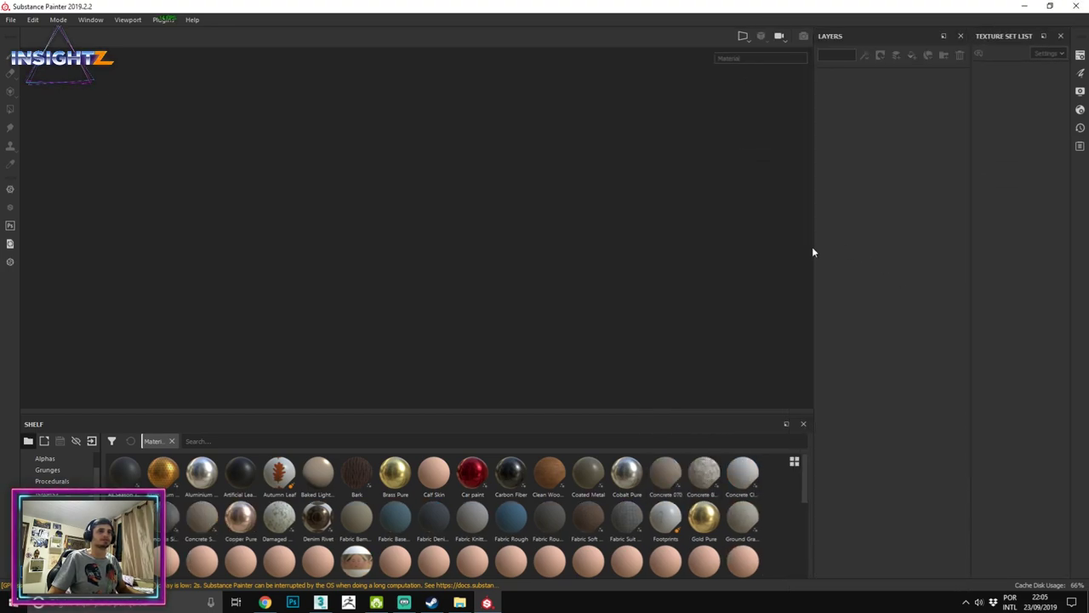
click(1061, 35)
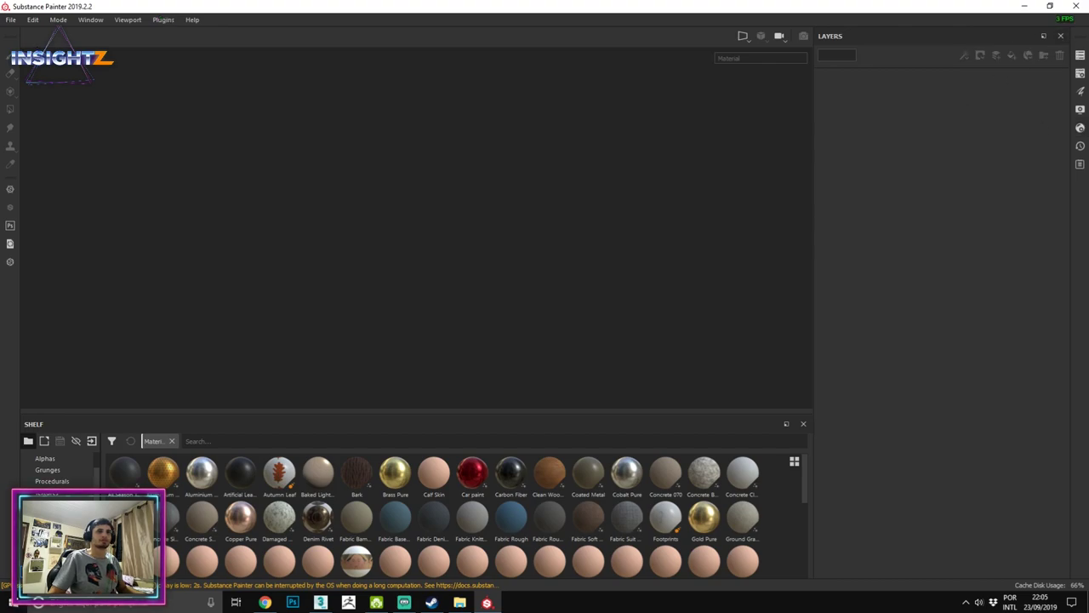
click(1080, 91)
drag(976, 96, 1047, 220)
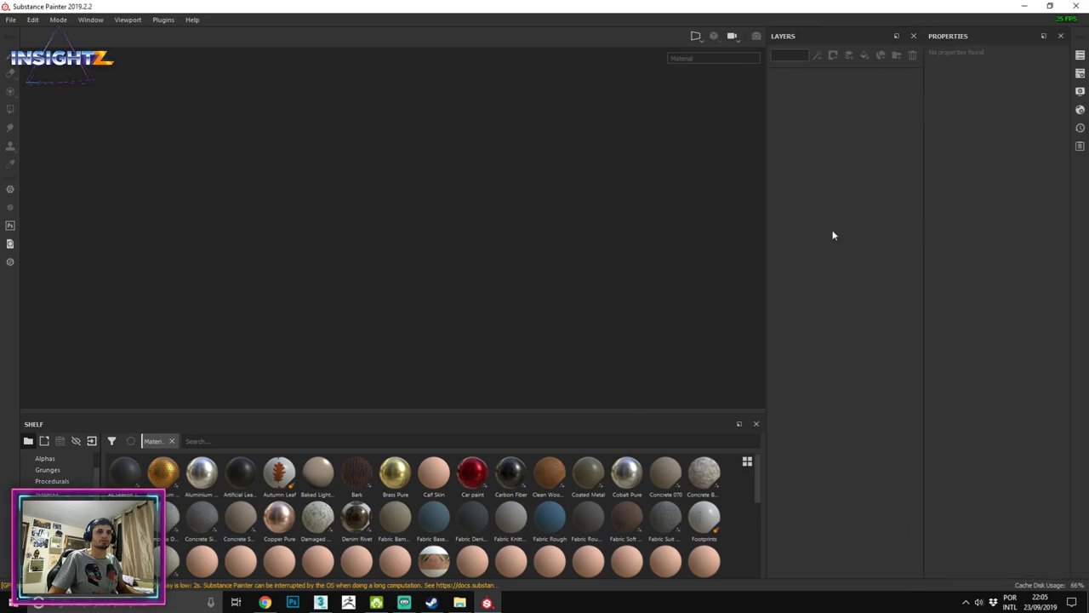
mouse_move(766, 246)
mouse_down()
mouse_move(657, 246)
mouse_move(685, 247)
mouse_up()
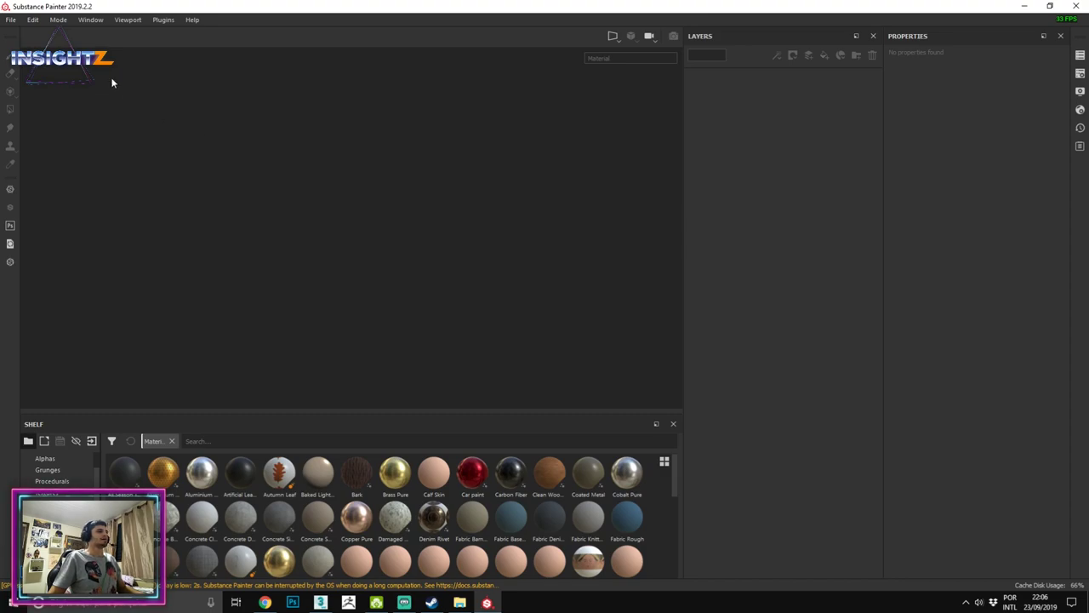
click(11, 19)
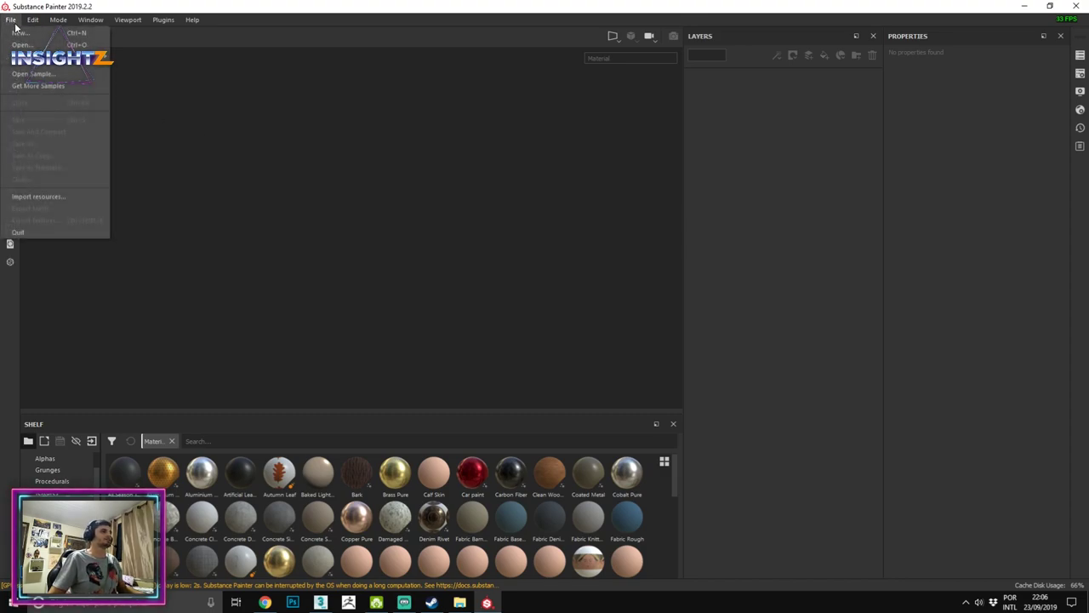
click(42, 78)
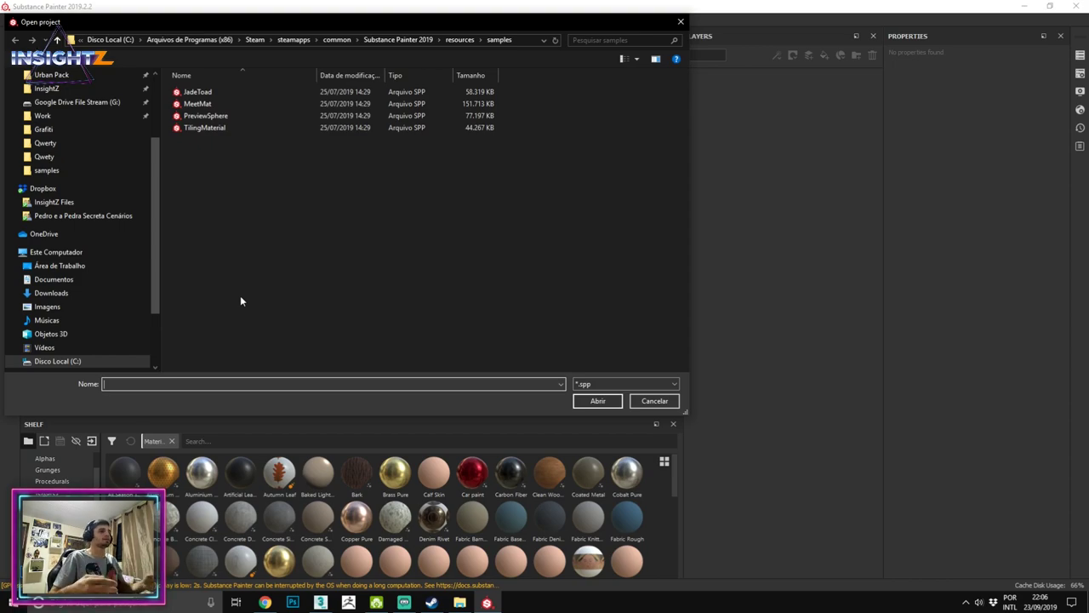
click(646, 401)
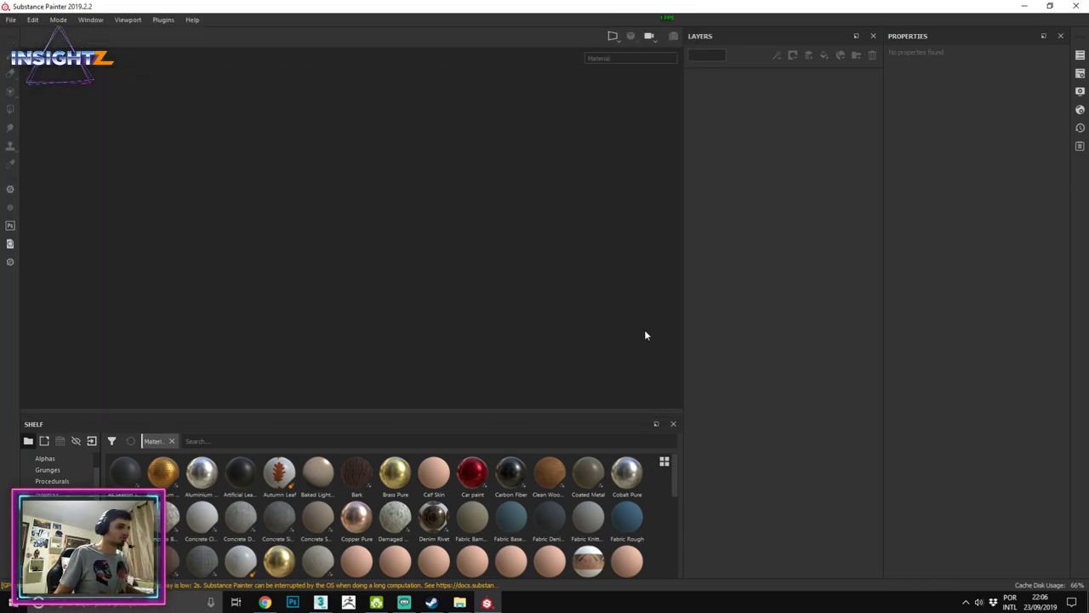
Step: Start a File > New project with no template and browse for the mesh file
click(10, 20)
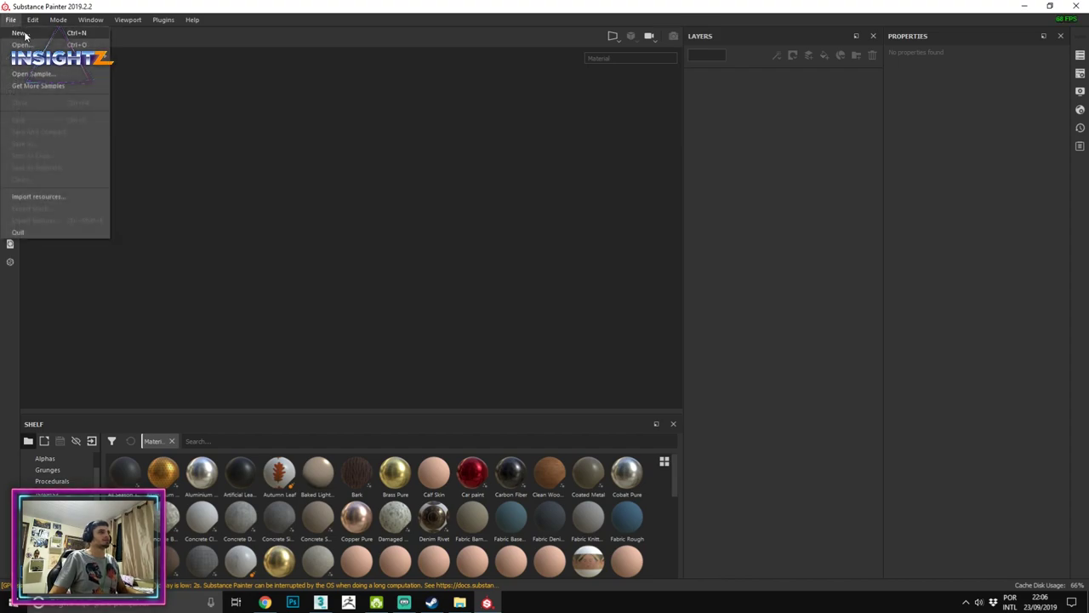
click(22, 33)
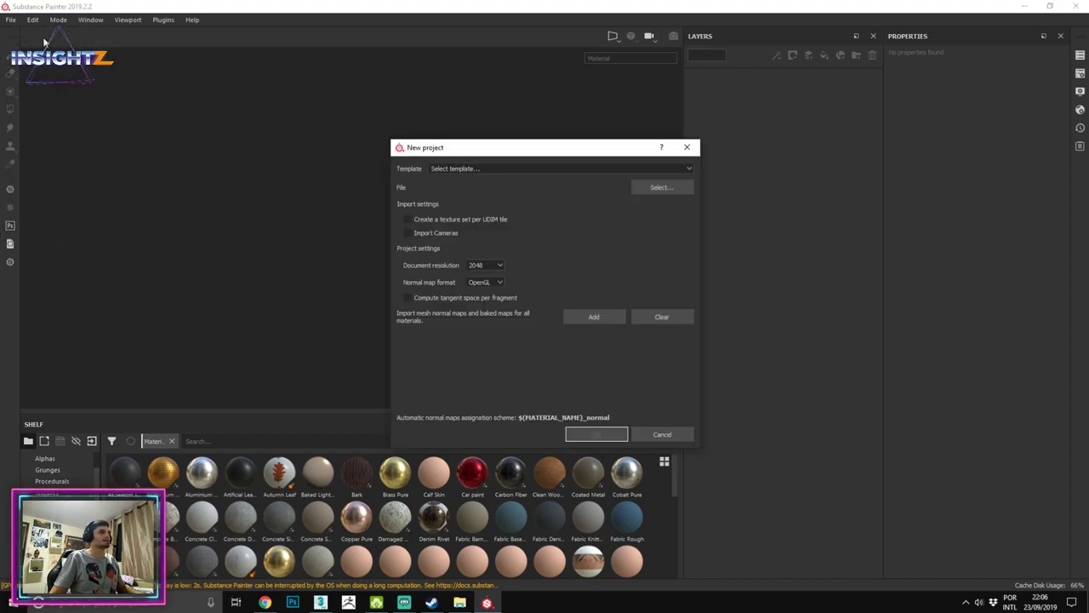
click(489, 167)
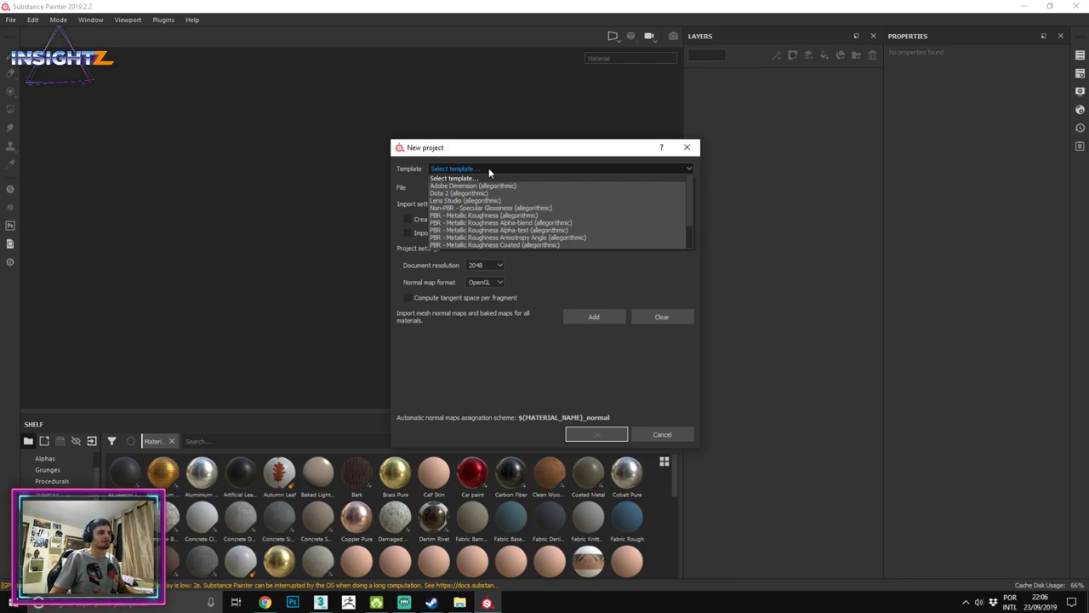
click(488, 169)
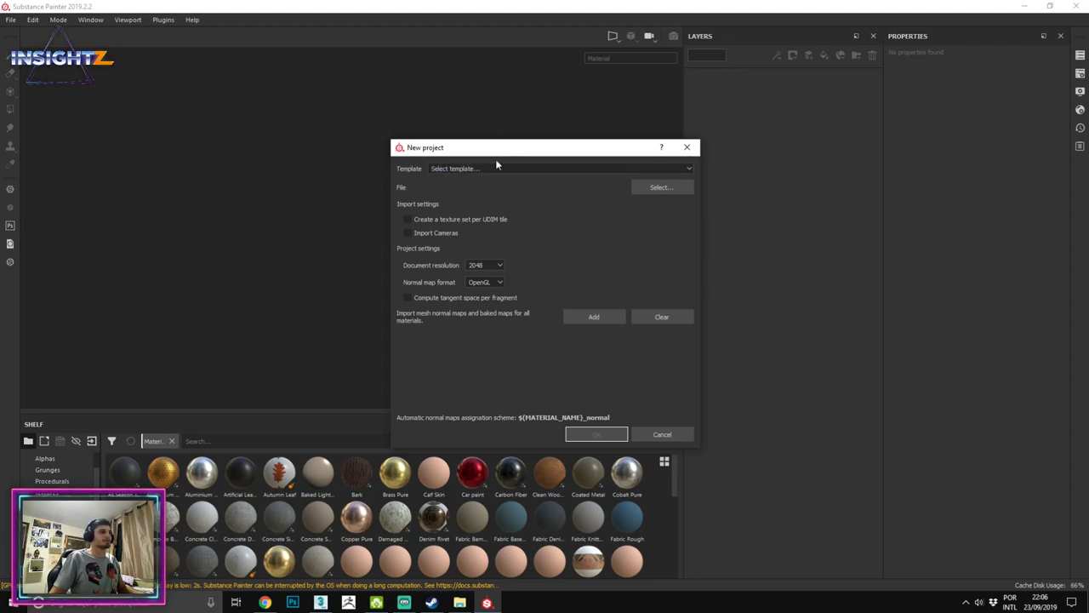
click(483, 169)
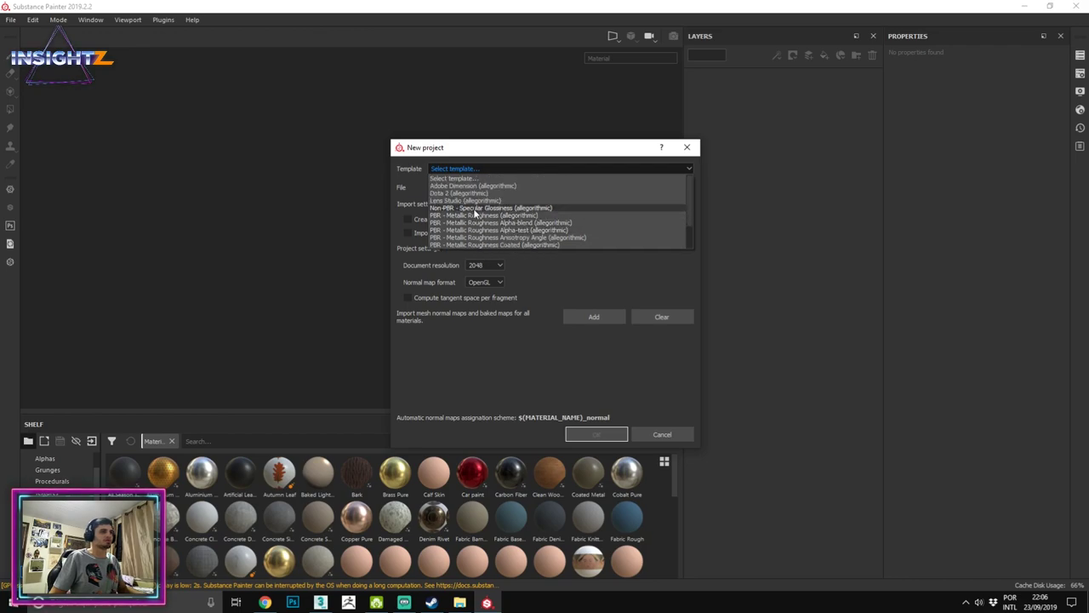
click(663, 268)
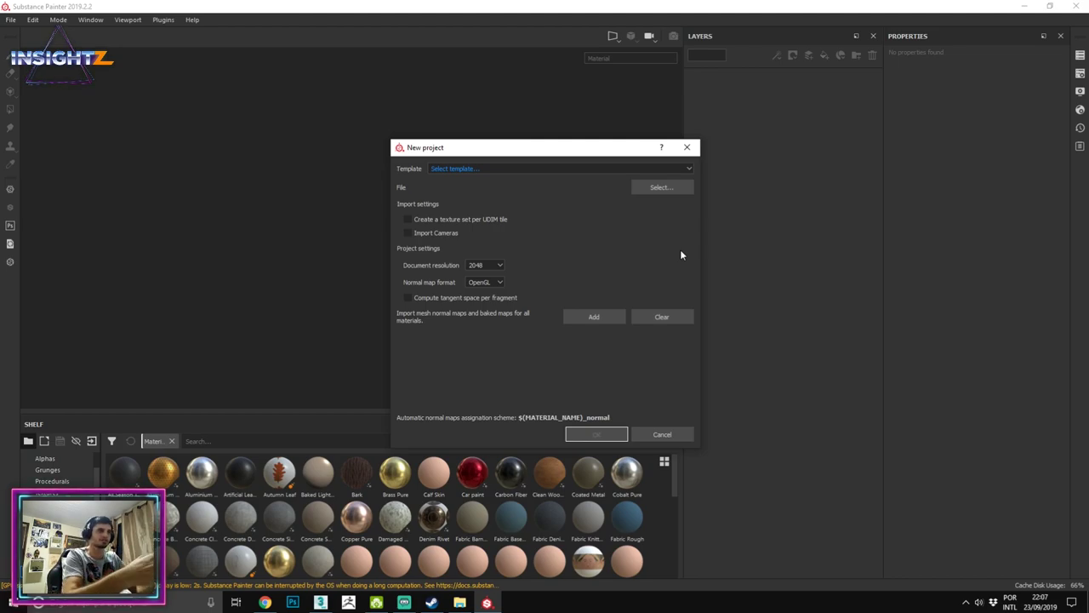
click(506, 167)
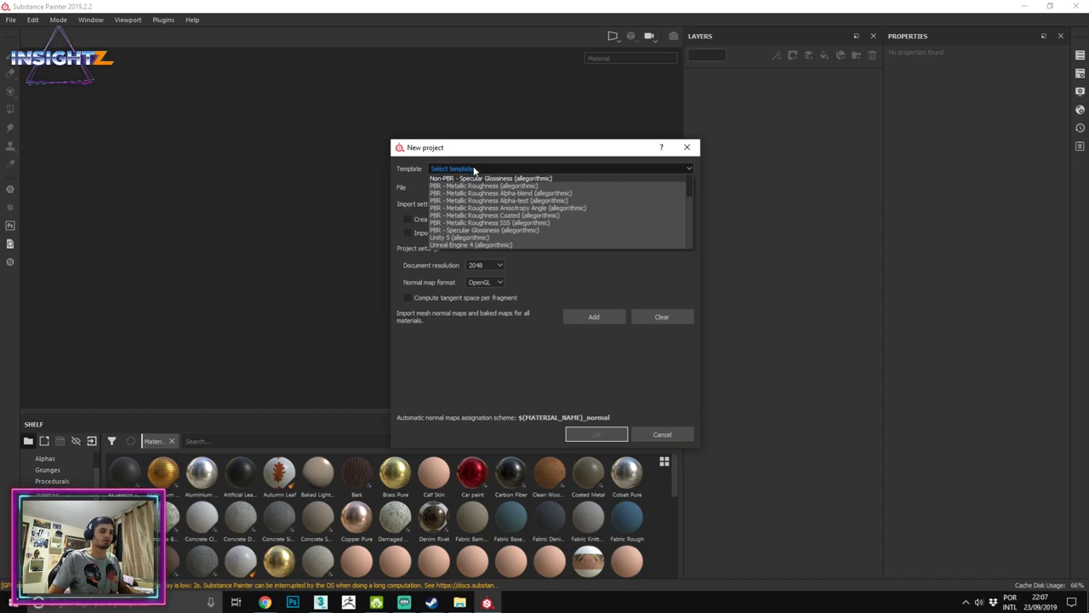
scroll(499, 188, up, 2)
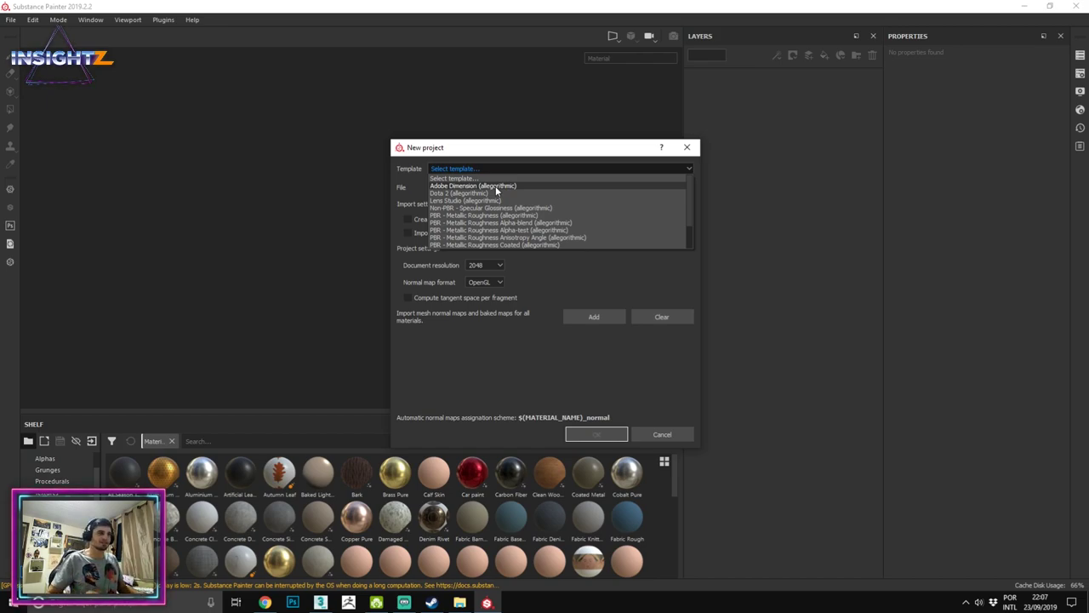
scroll(514, 229, down, 1)
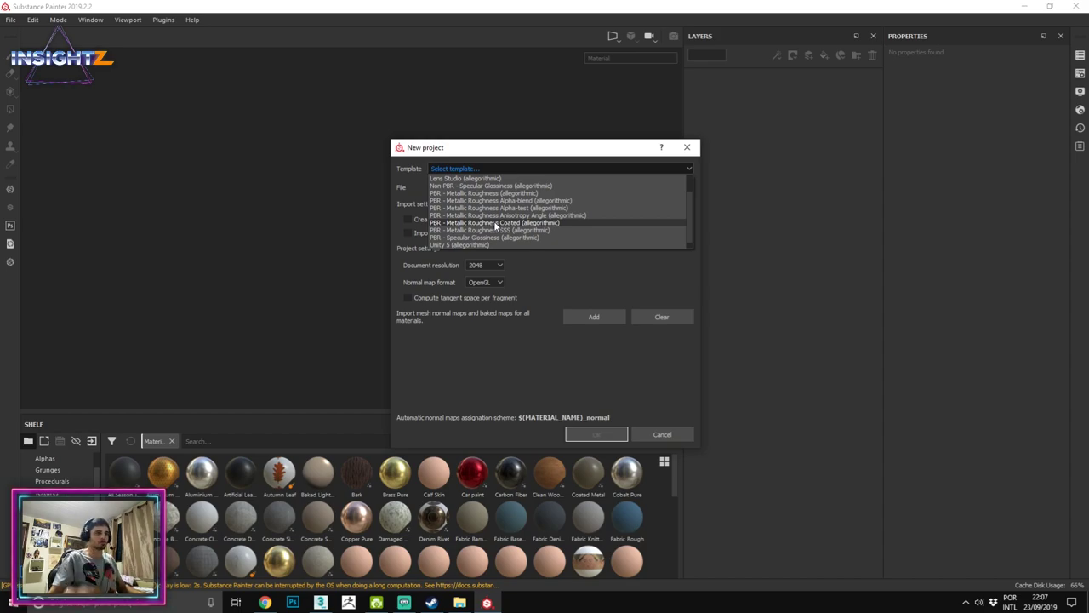
click(448, 168)
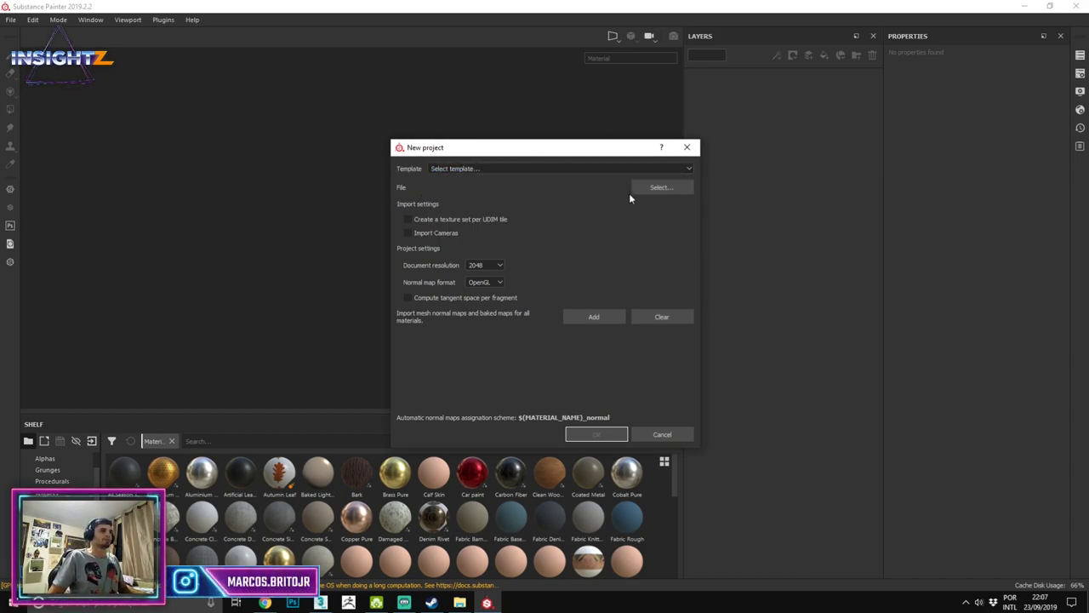
click(669, 188)
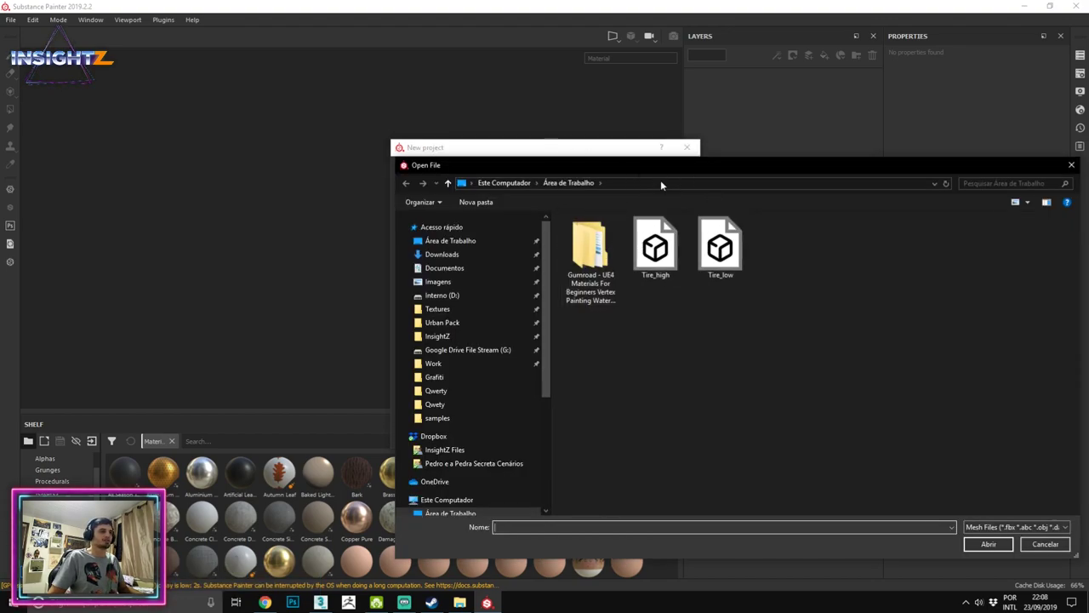
key(alt+Tab)
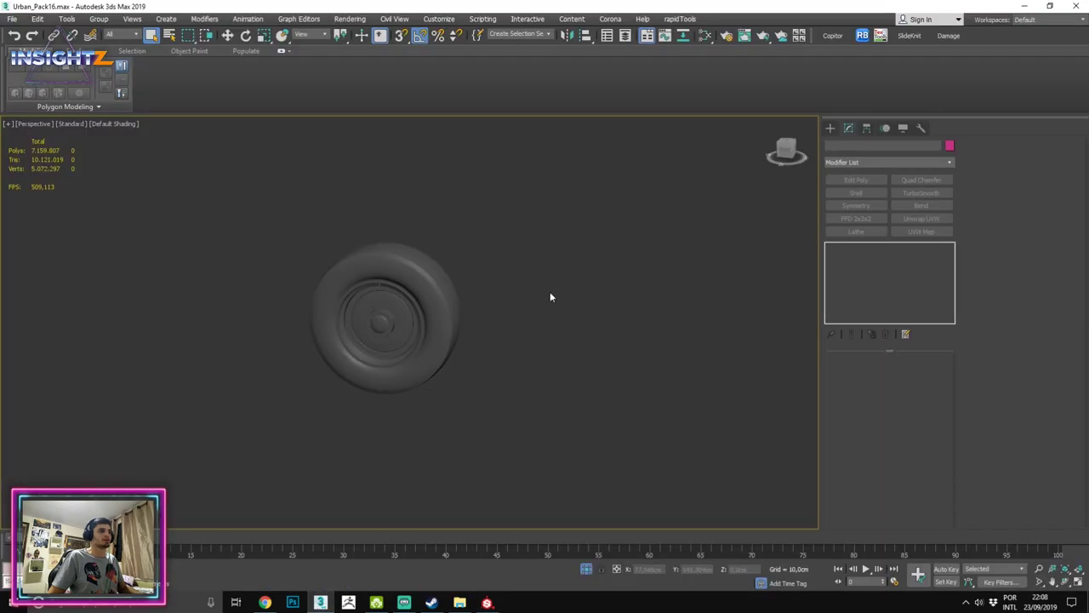
click(391, 349)
key(z)
click(253, 338)
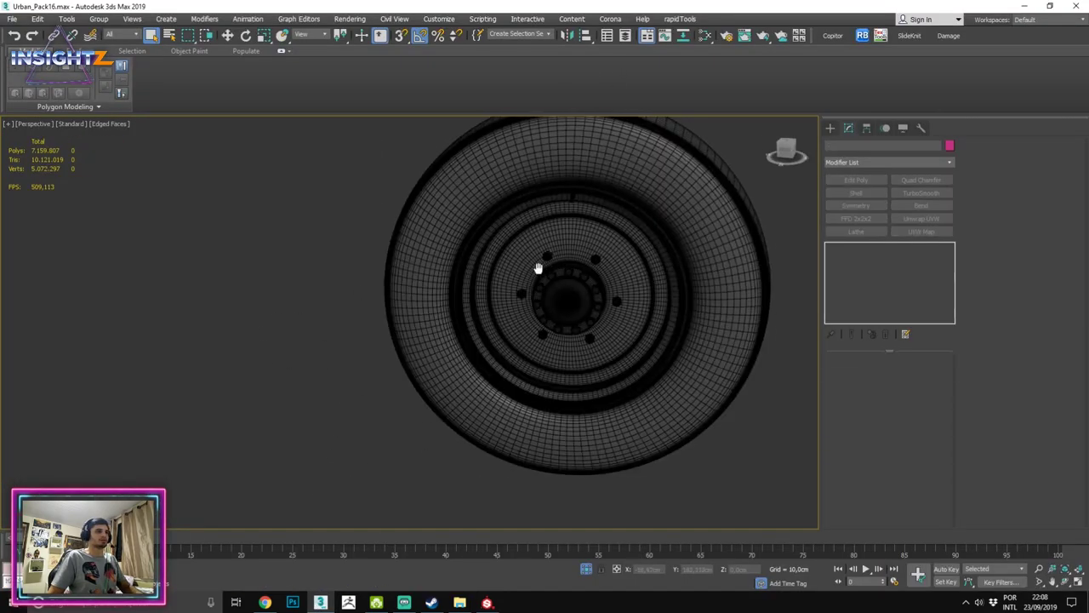
scroll(529, 274, up, 1)
scroll(529, 274, up, 1)
scroll(503, 292, up, 3)
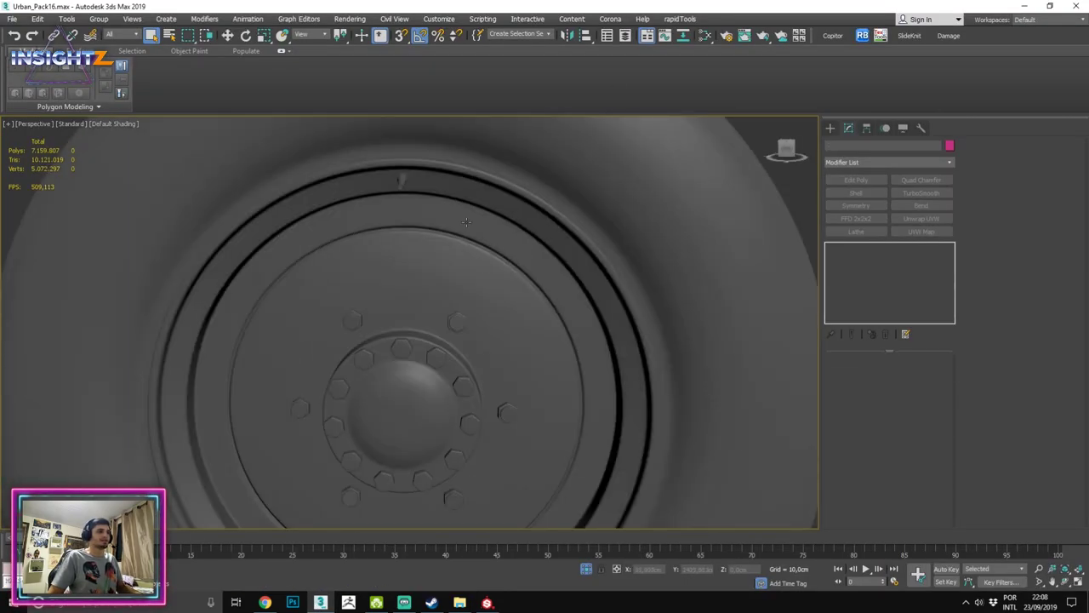
mouse_move(553, 247)
middle_down()
mouse_move(530, 184)
mouse_move(360, 219)
mouse_move(452, 297)
mouse_move(432, 220)
middle_up()
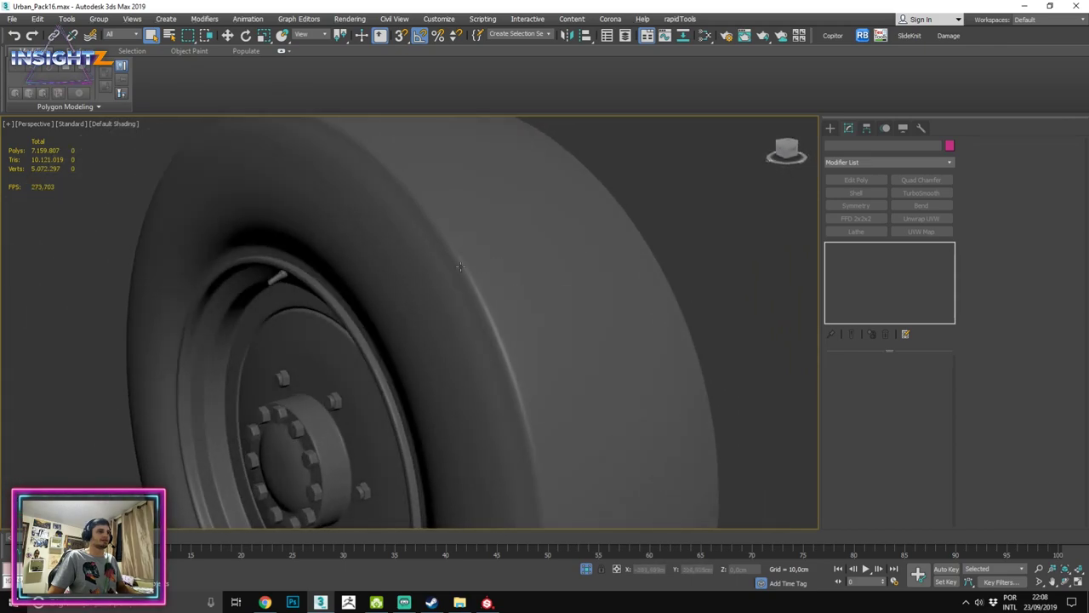
scroll(432, 220, up, 3)
scroll(469, 284, down, 5)
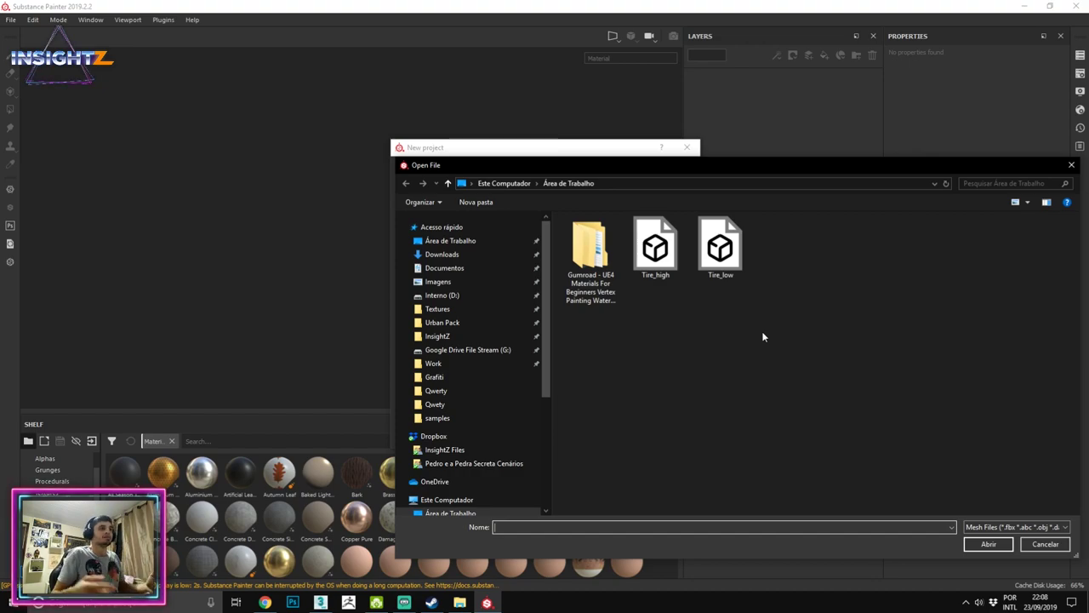
Step: Load Tire_low.FBX as the mesh, keeping 2048 resolution and OpenGL normal map format
double_click(727, 245)
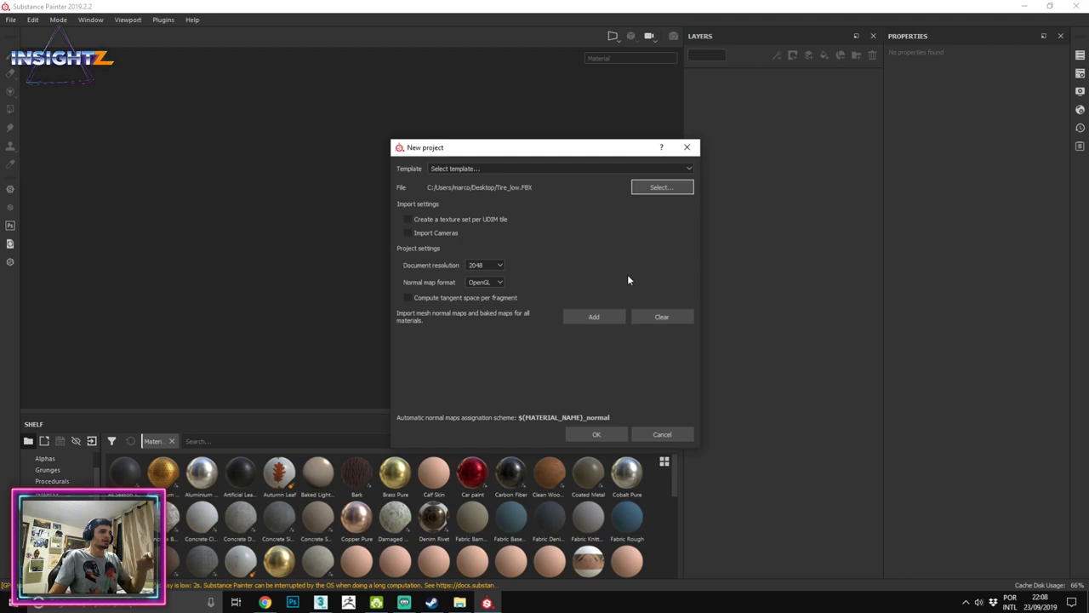
click(473, 265)
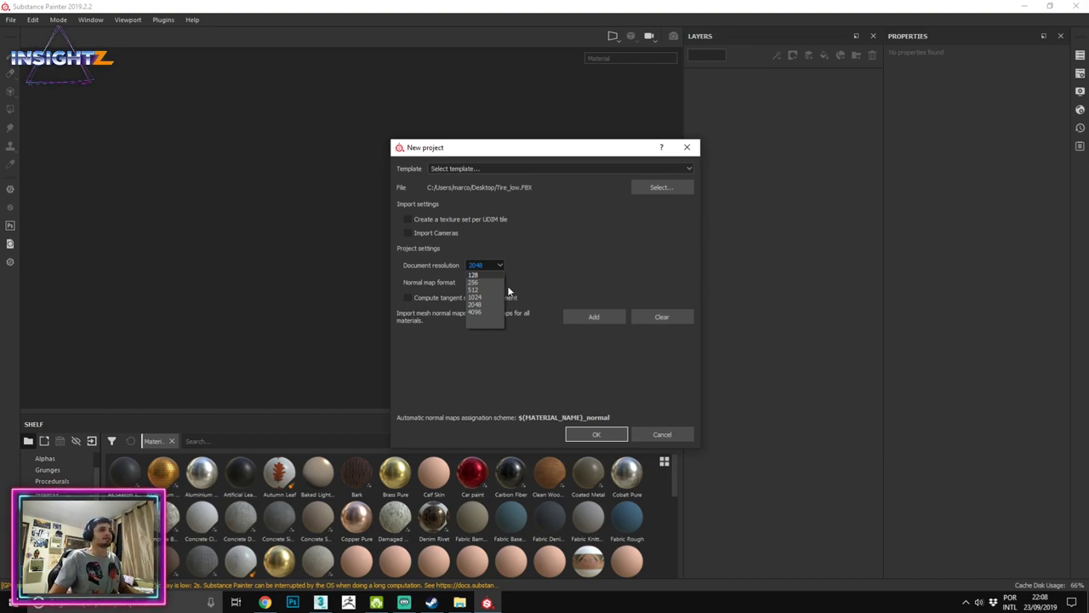
click(431, 266)
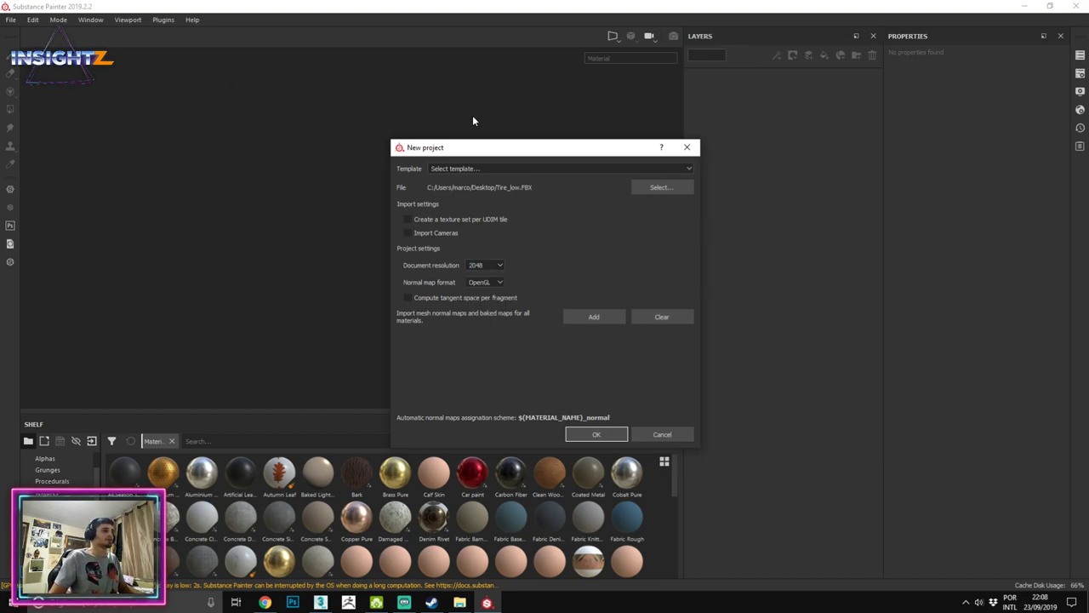
click(475, 285)
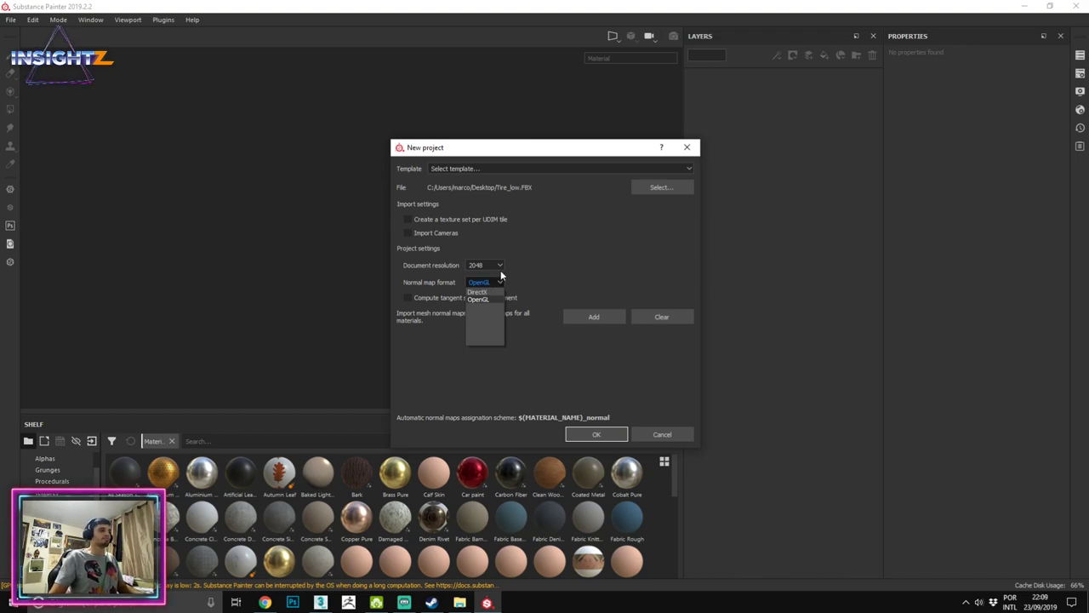
click(500, 270)
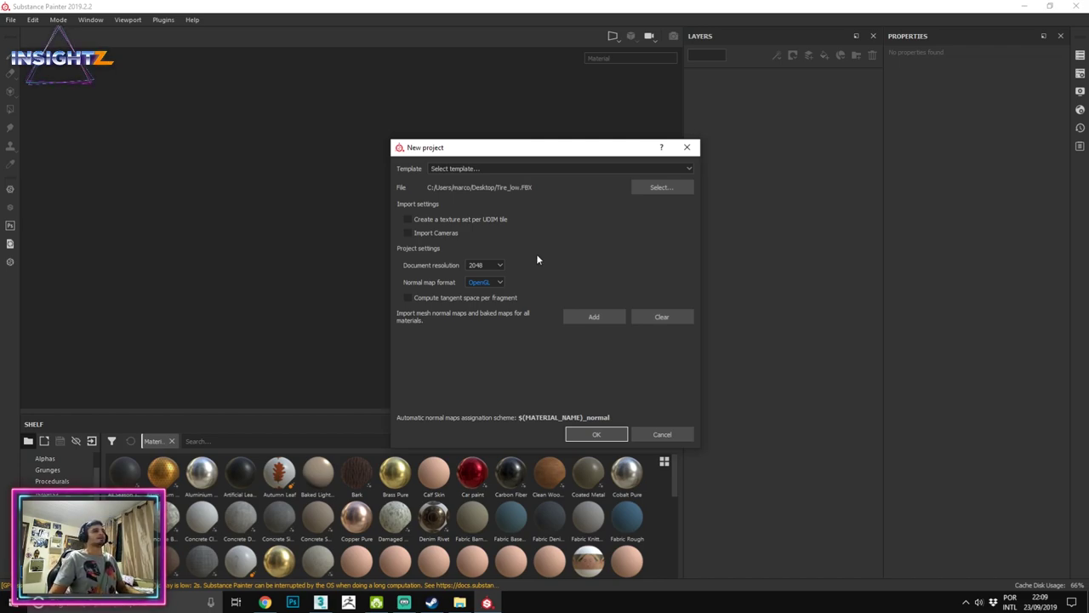
click(498, 282)
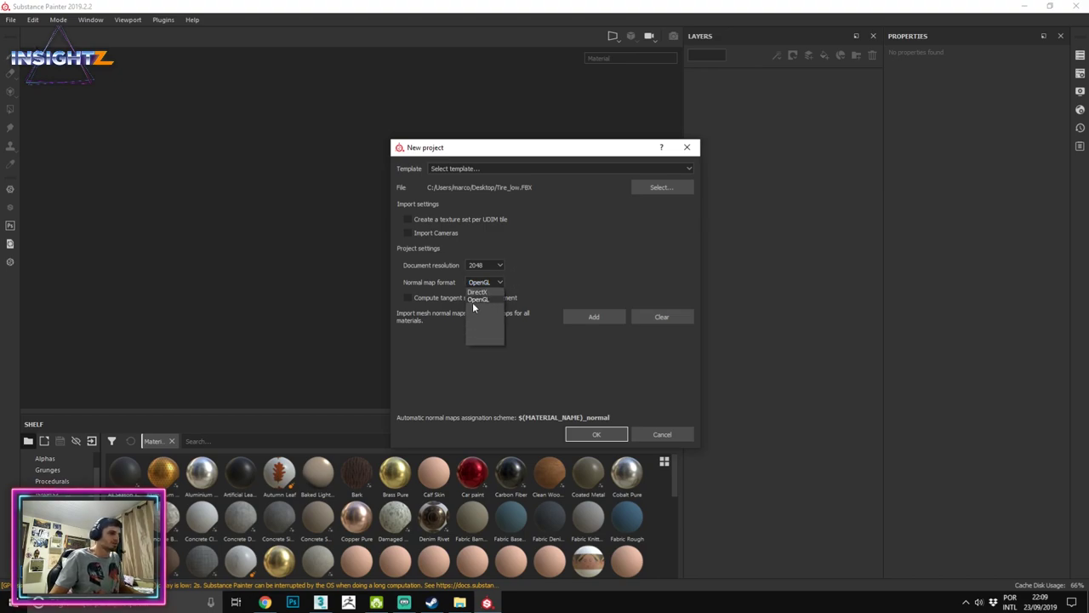
click(545, 279)
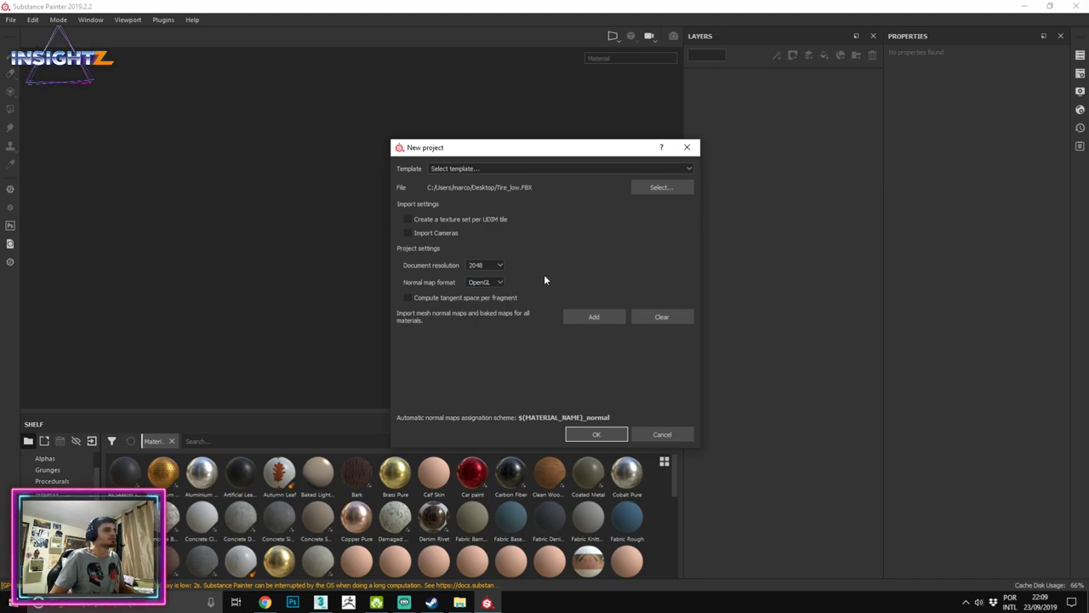
Step: Create the project and orbit to see the hub bolts and tyre head-on
click(602, 436)
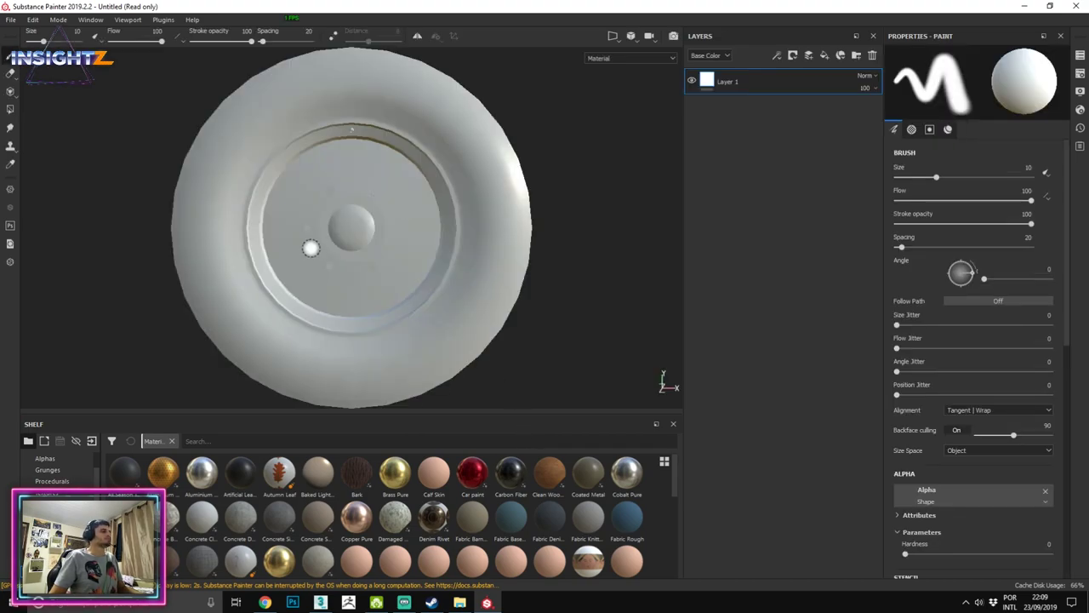
alt+drag(530, 236, 425, 251)
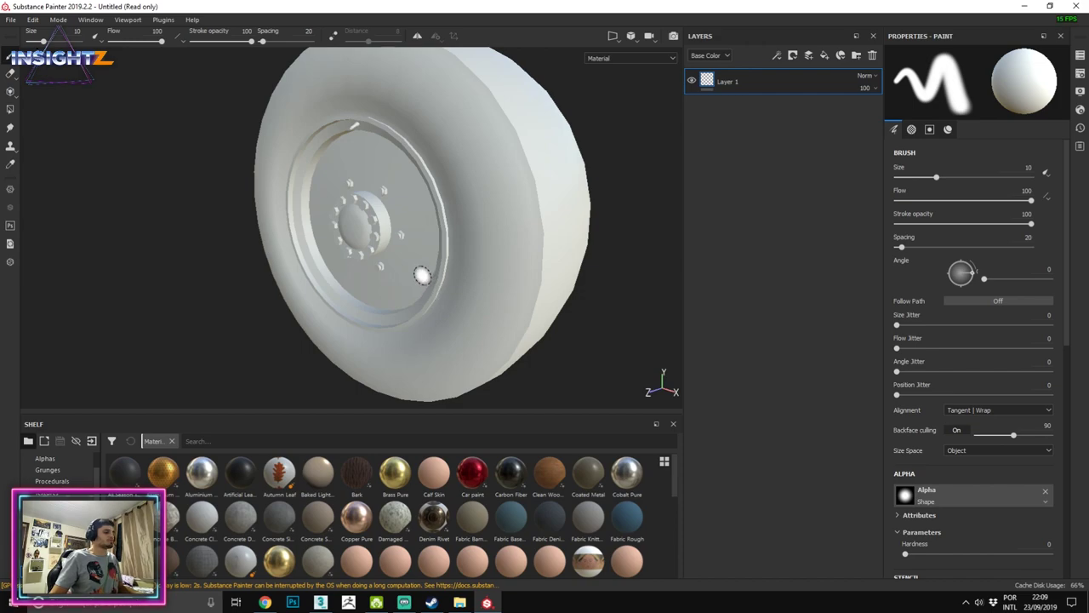
mouse_move(442, 314)
alt+mouse_down()
mouse_move(409, 264)
mouse_move(430, 251)
alt+mouse_up()
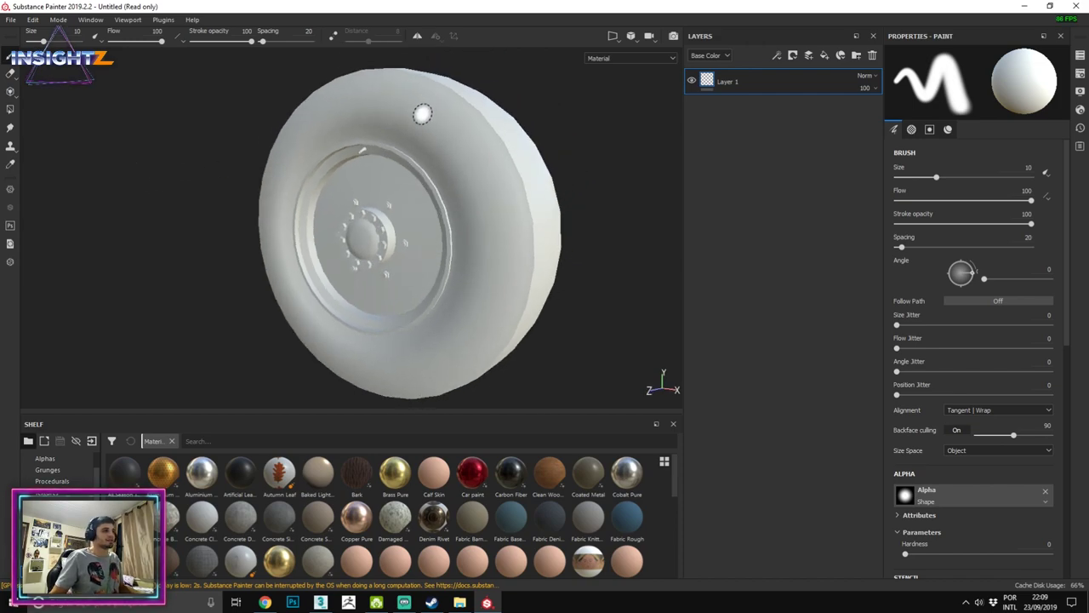
mouse_move(423, 113)
alt+mouse_down()
mouse_move(431, 163)
mouse_move(345, 156)
mouse_move(474, 122)
mouse_move(335, 112)
mouse_move(345, 165)
alt+mouse_up()
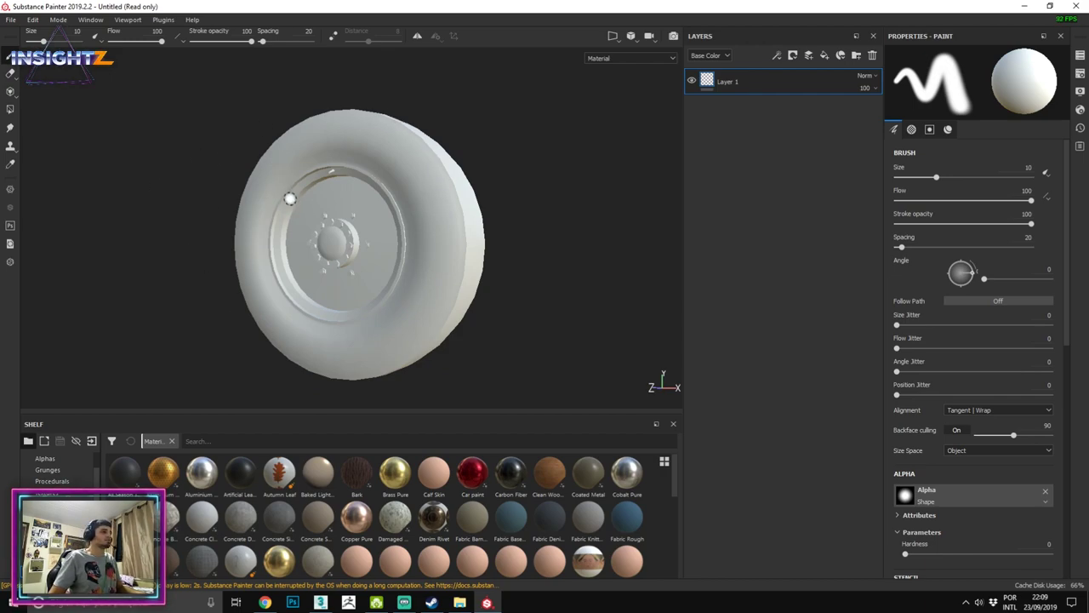
key(alt)
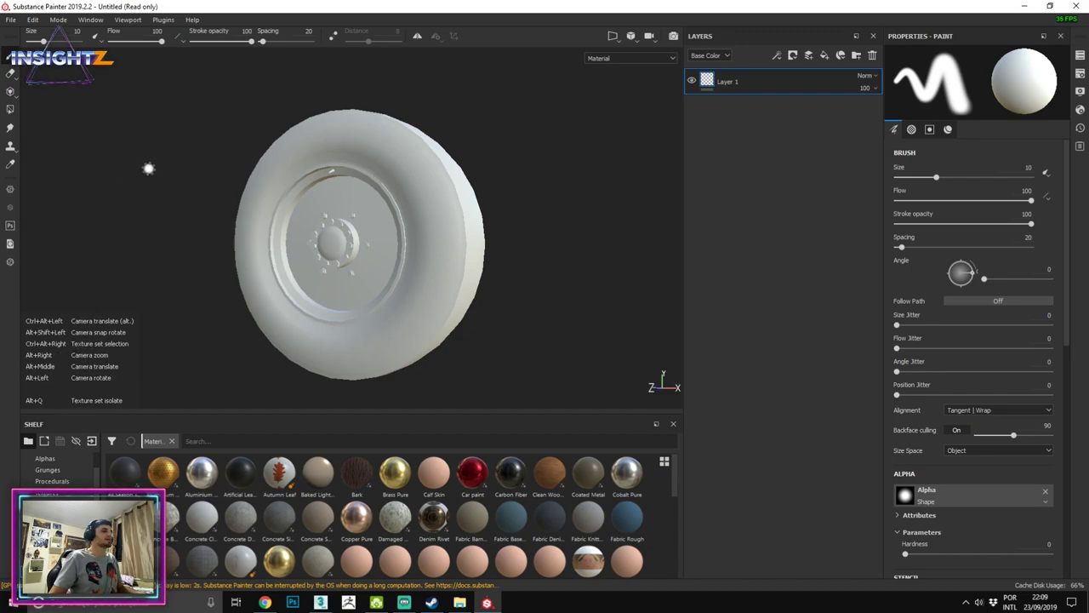
Step: Orbit, zoom and pan around the wheel, ending with it centred in the viewport
mouse_move(141, 179)
alt+mouse_down()
mouse_move(418, 224)
mouse_move(340, 80)
mouse_move(57, 155)
mouse_move(213, 170)
alt+mouse_up()
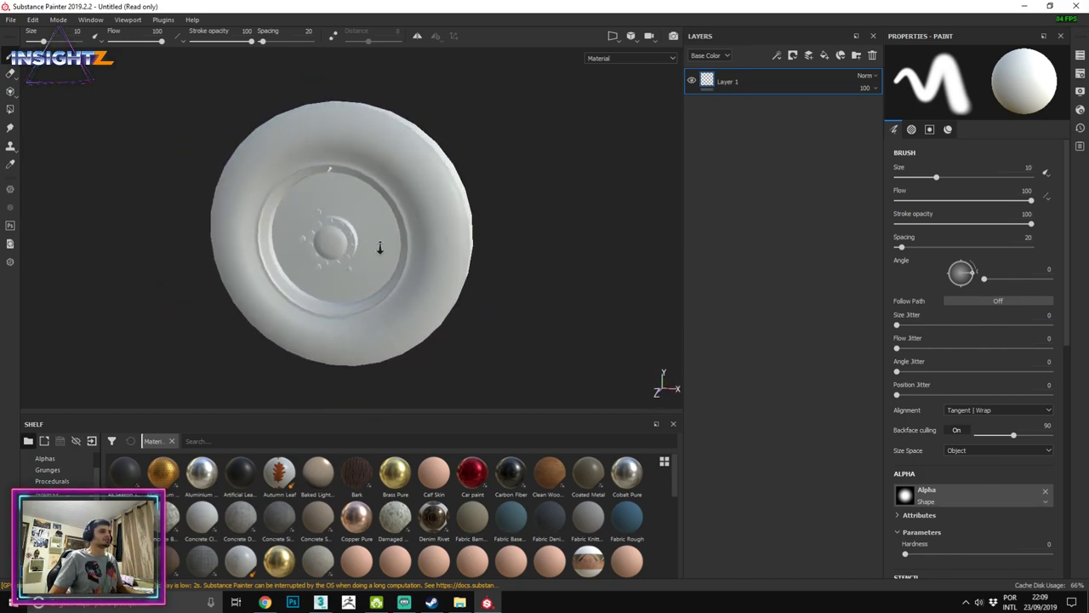
mouse_move(379, 247)
alt+right_down()
mouse_move(403, 372)
mouse_move(411, 141)
alt+right_up()
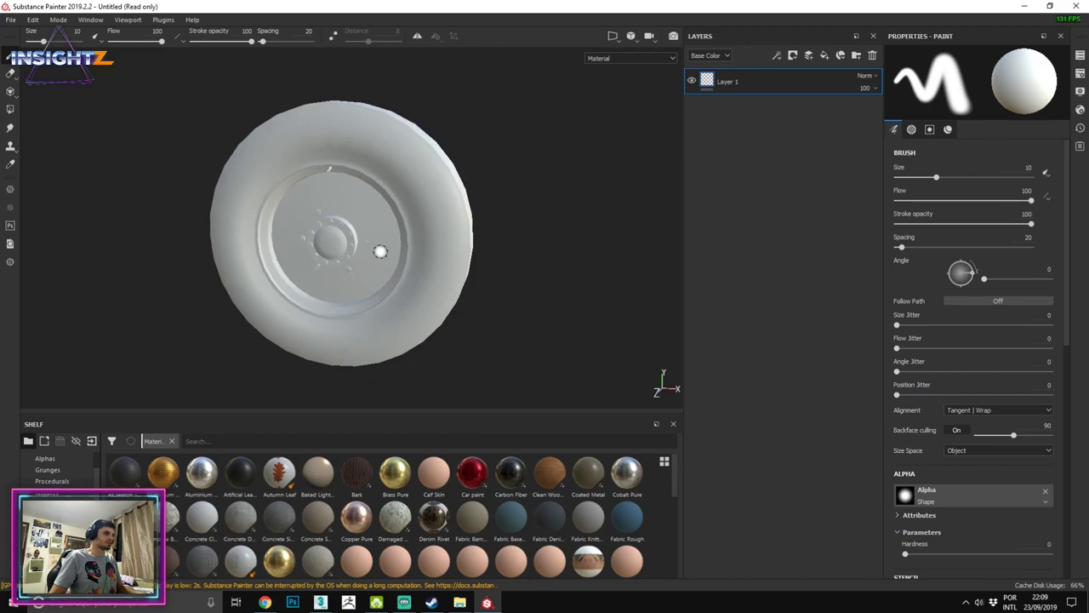
alt+drag(382, 247, 397, 221)
scroll(383, 249, up, 3)
mouse_move(397, 222)
alt+middle_down()
mouse_move(399, 183)
mouse_move(243, 218)
mouse_move(436, 334)
mouse_move(292, 111)
mouse_move(567, 224)
mouse_move(365, 323)
mouse_move(379, 246)
mouse_move(457, 224)
mouse_move(416, 343)
mouse_move(185, 222)
mouse_move(346, 99)
mouse_move(397, 280)
mouse_move(391, 273)
alt+middle_up()
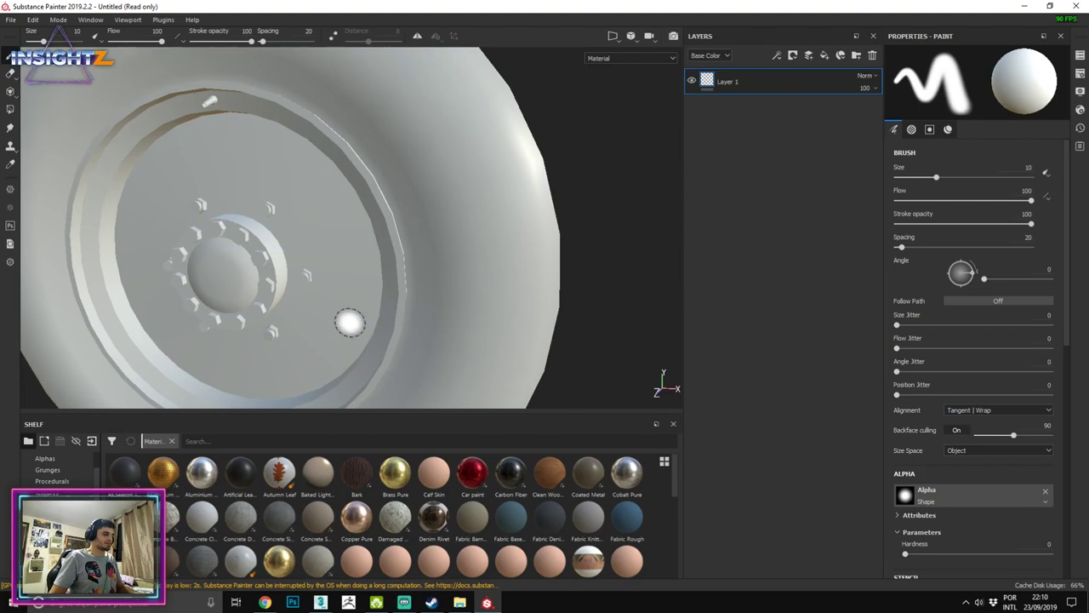
mouse_move(350, 322)
alt+right_down()
mouse_move(318, 258)
mouse_move(365, 182)
mouse_move(408, 292)
mouse_move(363, 185)
mouse_move(396, 156)
mouse_move(430, 349)
mouse_move(411, 295)
alt+right_up()
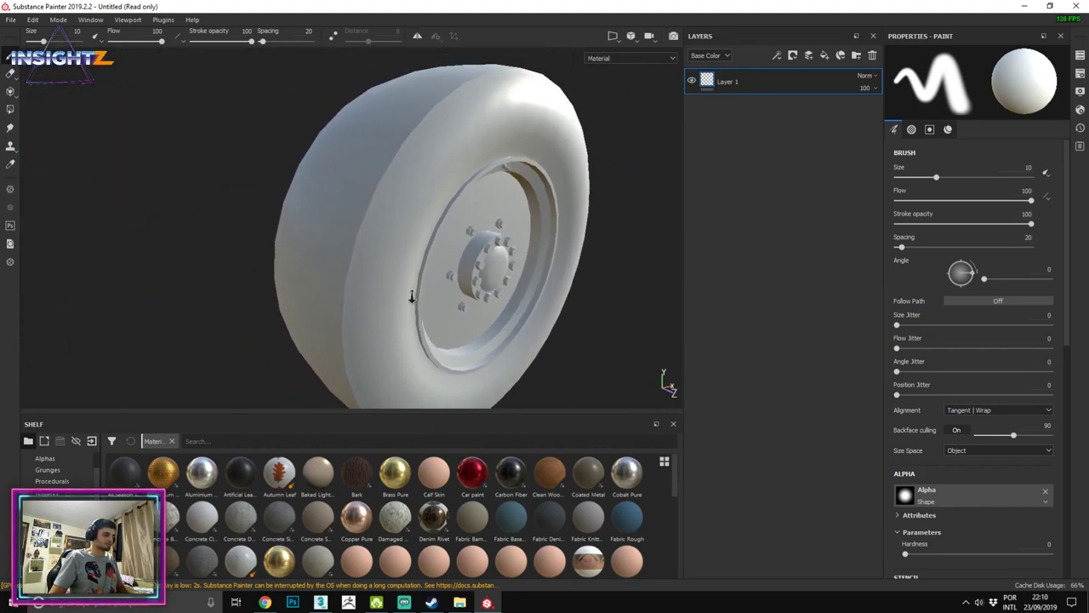
mouse_move(411, 296)
alt+mouse_down()
mouse_move(397, 244)
mouse_move(401, 268)
mouse_move(377, 319)
mouse_move(507, 192)
mouse_move(263, 159)
mouse_move(295, 326)
mouse_move(363, 235)
mouse_move(349, 263)
alt+mouse_up()
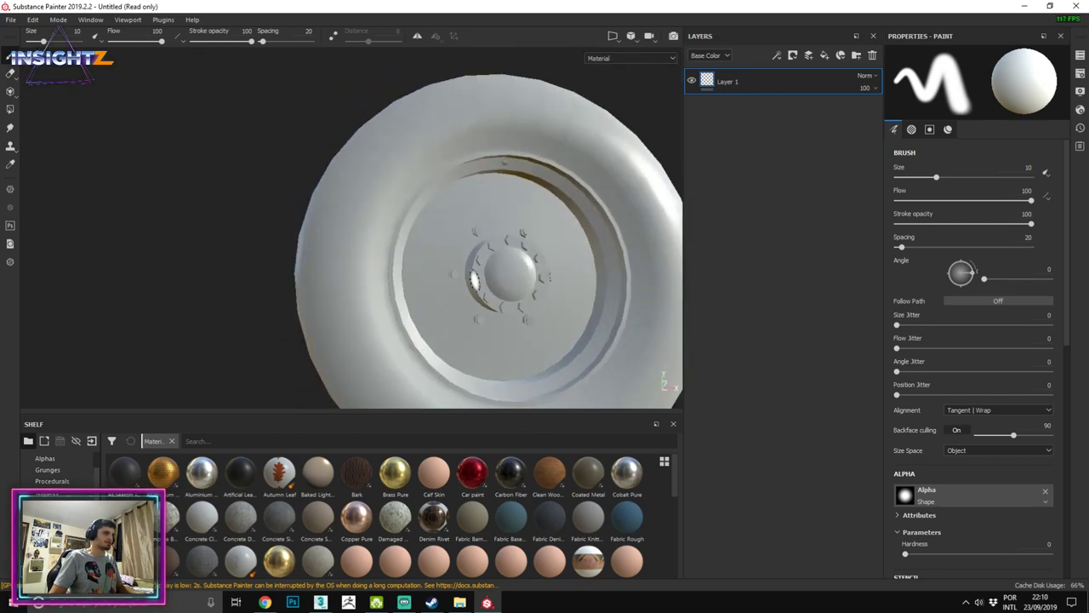
mouse_move(348, 262)
alt+middle_down()
mouse_move(102, 34)
mouse_move(522, 280)
mouse_move(268, 168)
mouse_move(386, 311)
mouse_move(305, 187)
alt+middle_up()
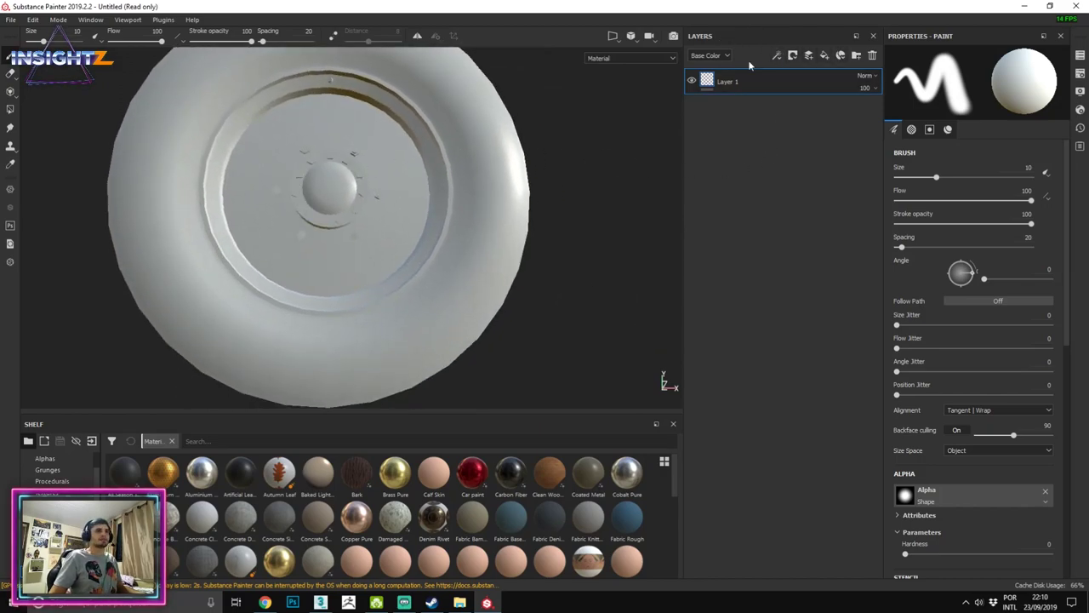
Step: Start renaming Layer 1 and turn the wheel to a frontal view
double_click(733, 83)
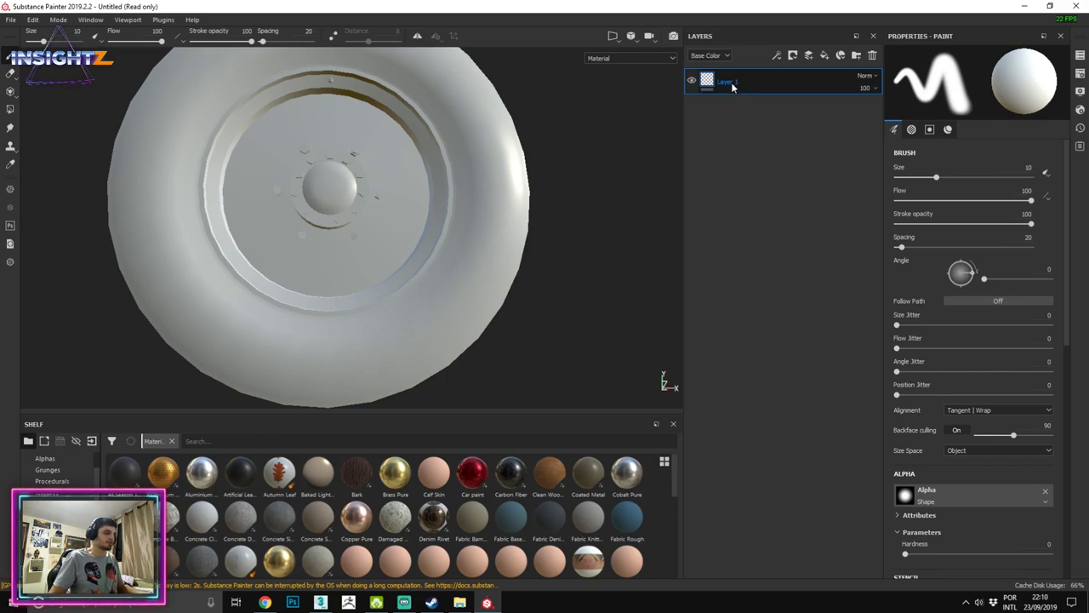
alt+drag(438, 57, 454, 262)
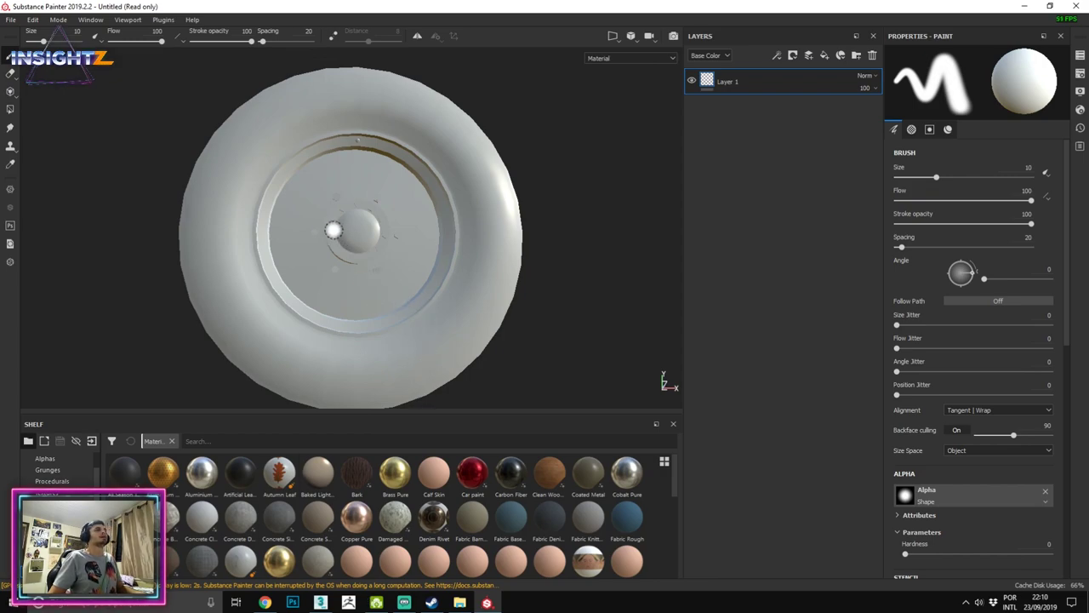
mouse_move(326, 234)
alt+mouse_down()
mouse_move(212, 218)
mouse_move(250, 257)
alt+mouse_up()
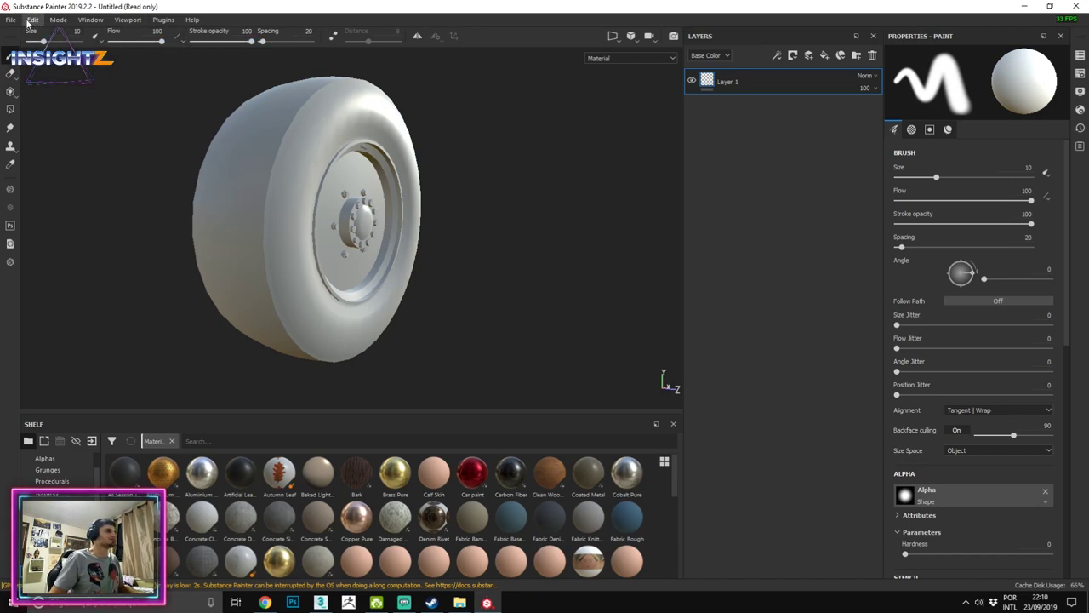
key(alt+h)
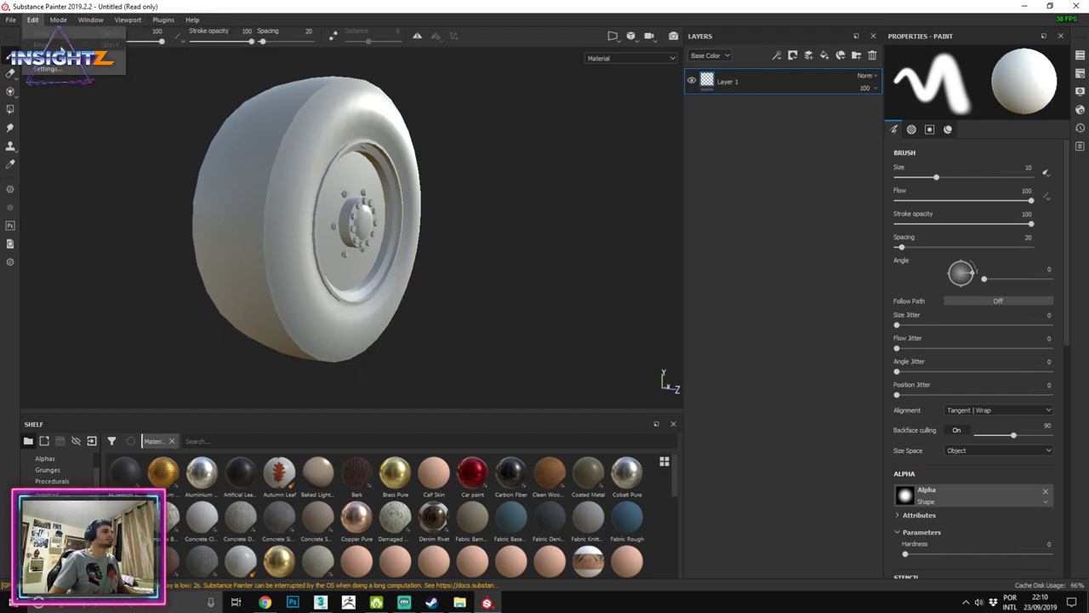
click(59, 56)
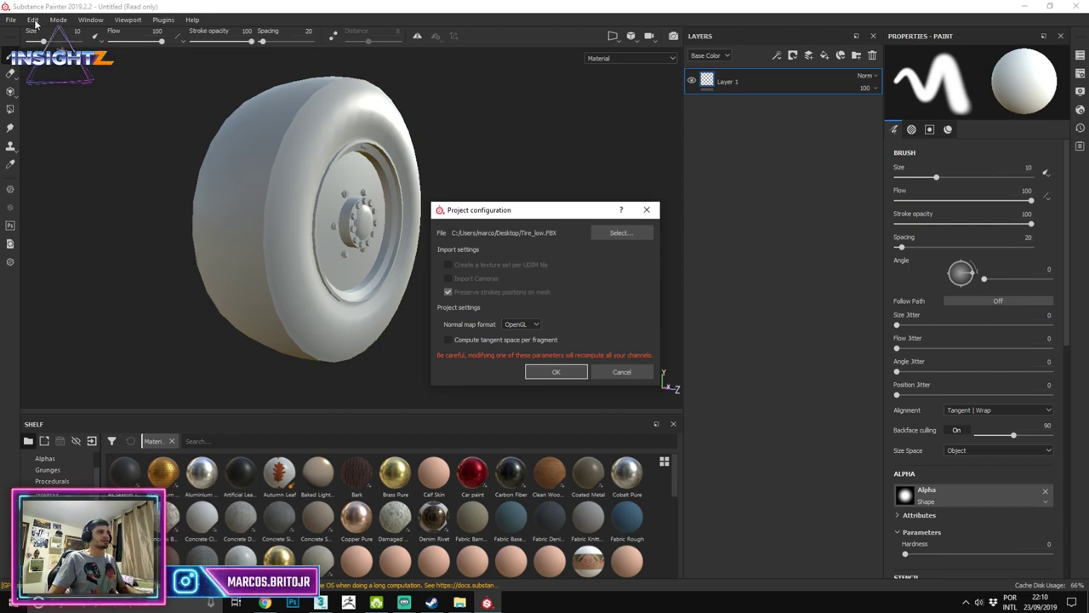
click(620, 232)
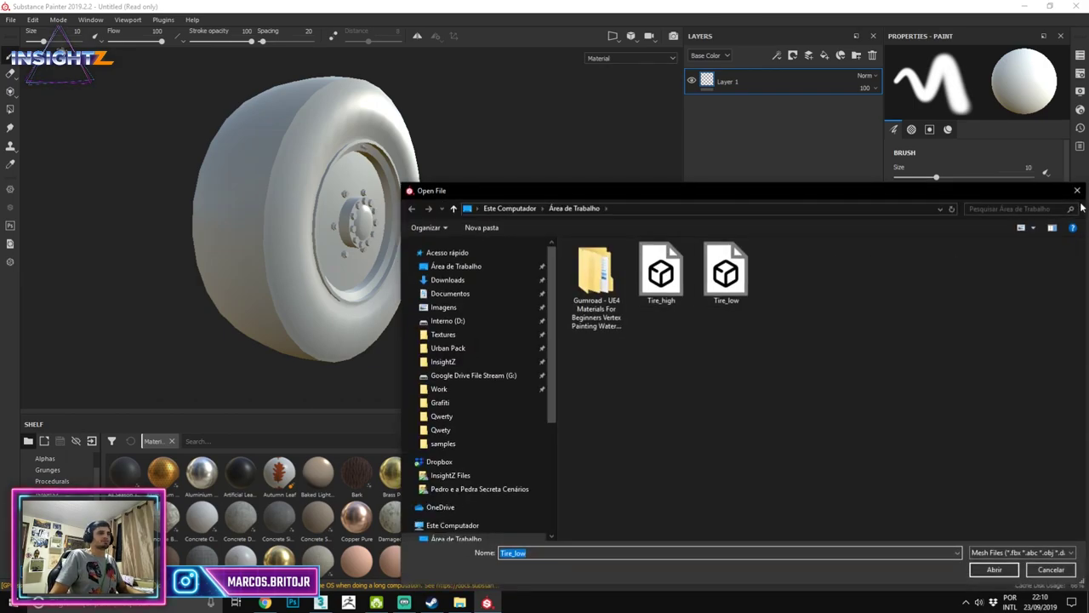
click(1078, 191)
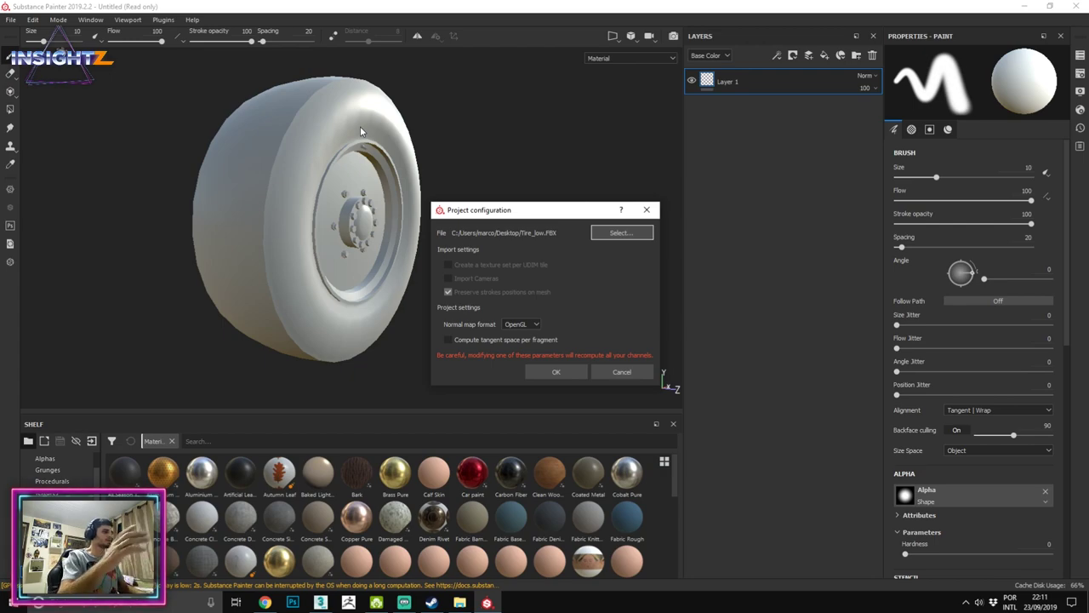
click(583, 306)
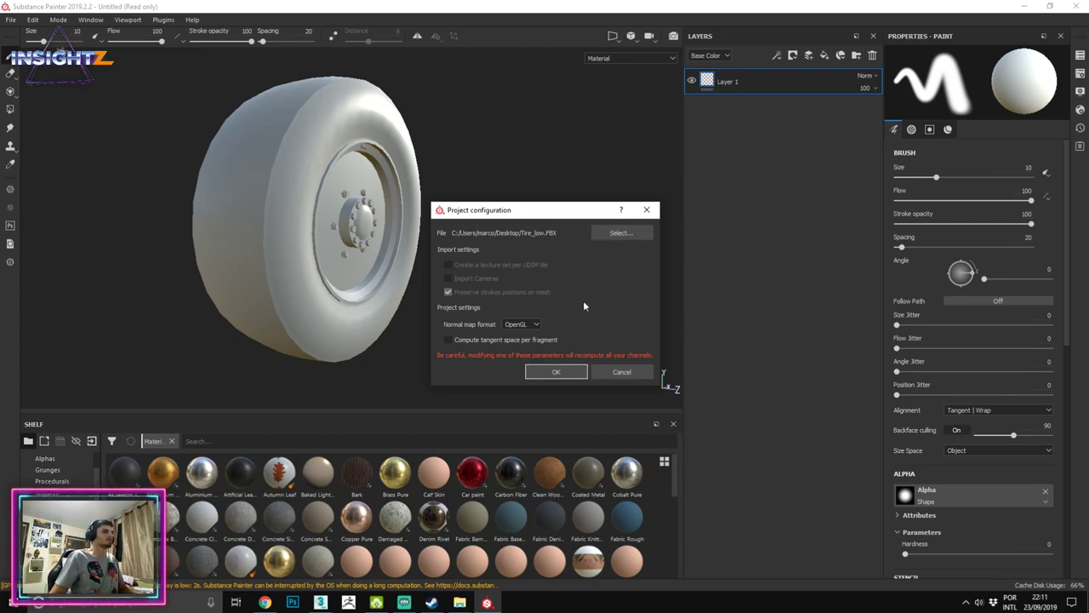
click(519, 324)
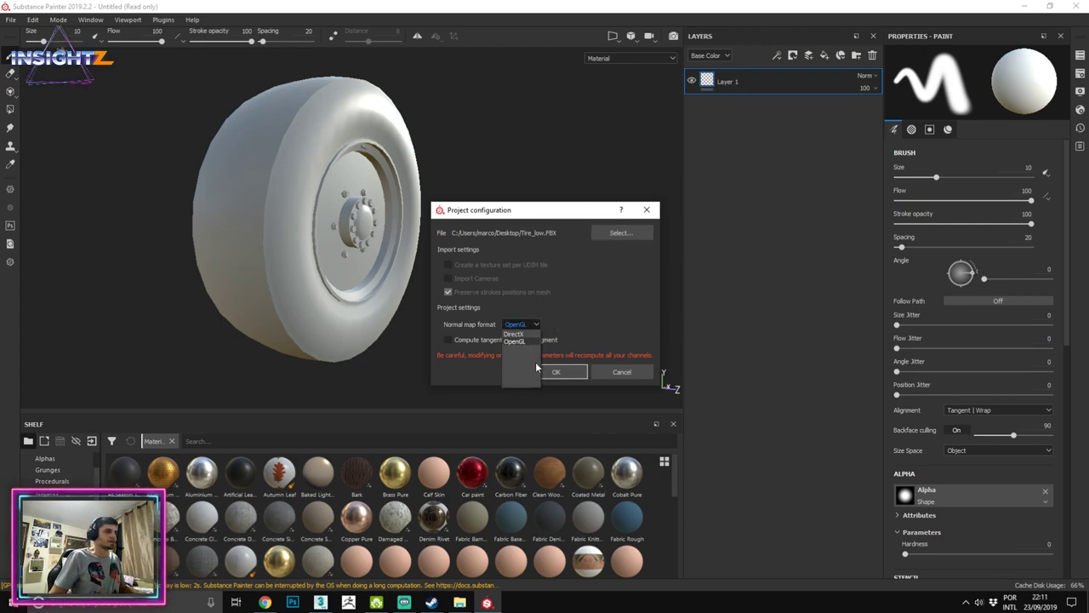
click(576, 323)
click(618, 372)
mouse_move(426, 201)
alt+mouse_down()
mouse_move(465, 246)
mouse_move(165, 248)
alt+mouse_up()
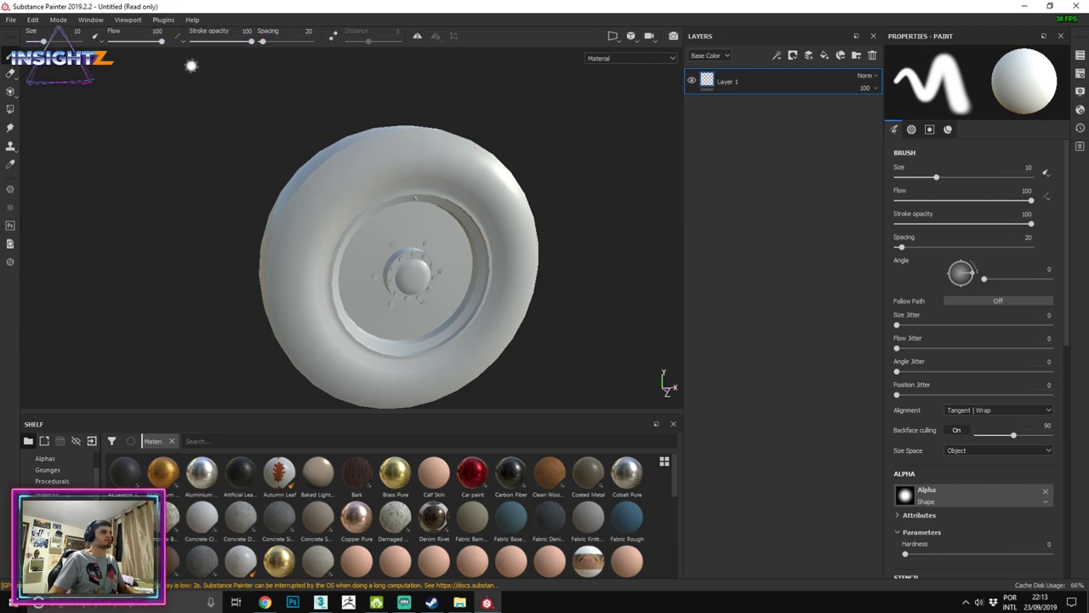
Step: Frame the tyre from the front and set the paint colour to red
alt+drag(346, 149, 267, 58)
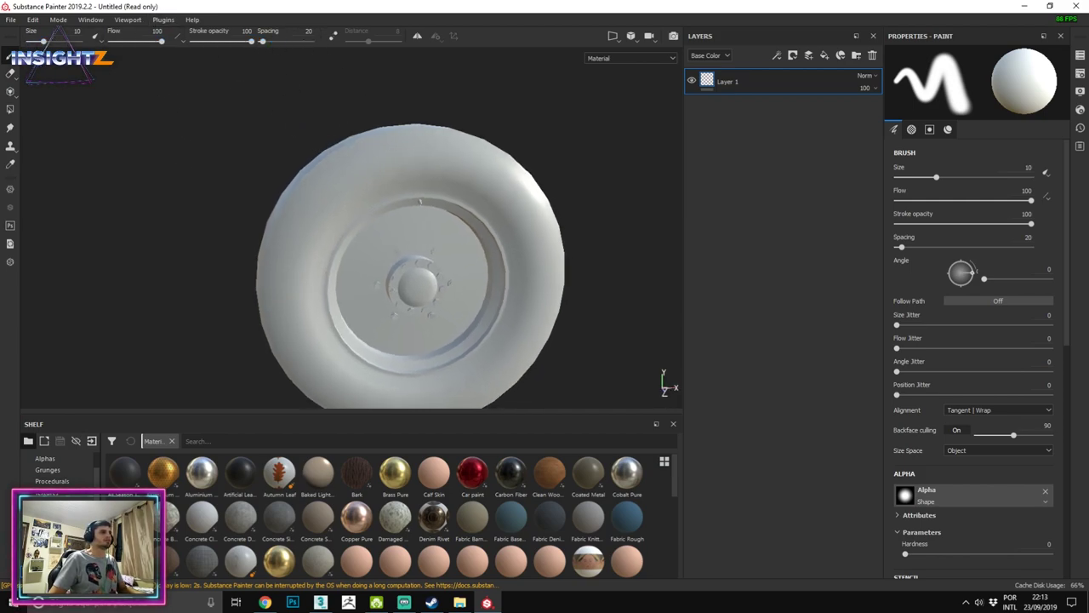
alt+drag(375, 92, 318, 208)
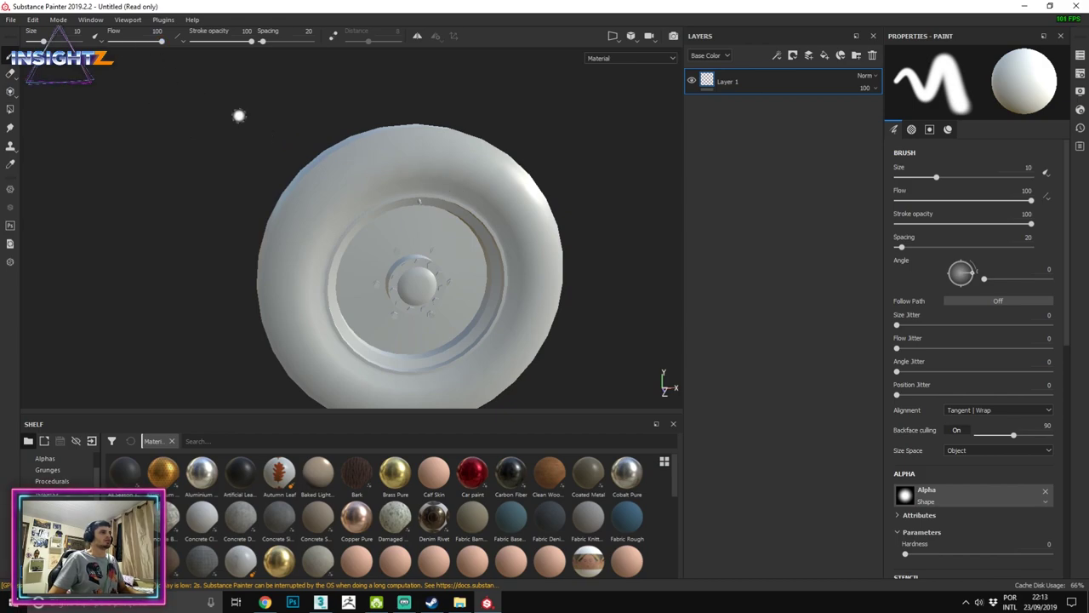
alt+drag(239, 112, 301, 167)
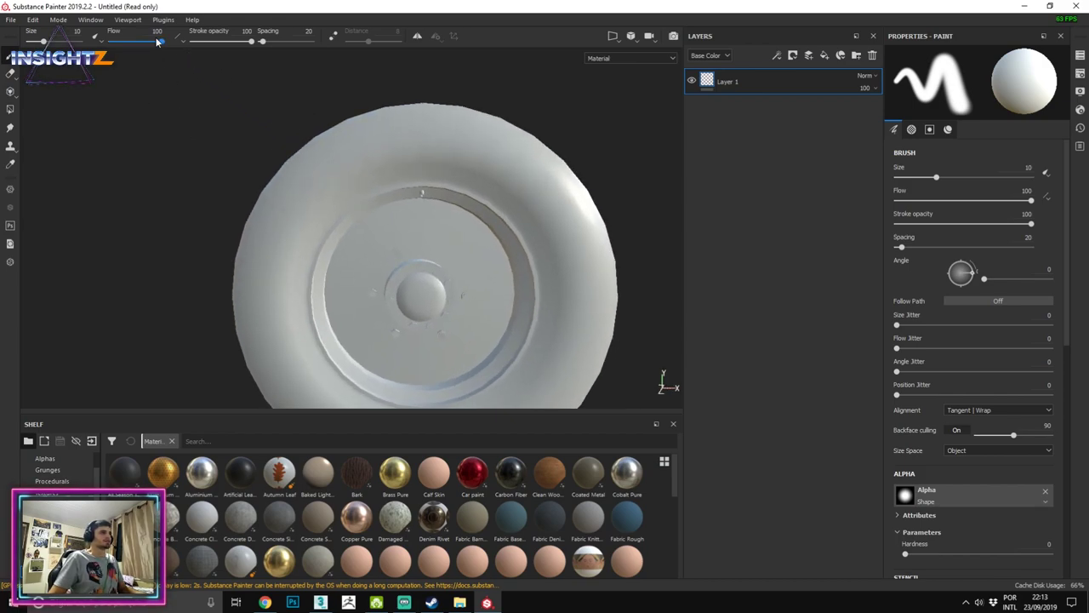
drag(158, 42, 127, 41)
scroll(1029, 330, down, 3)
scroll(946, 415, down, 3)
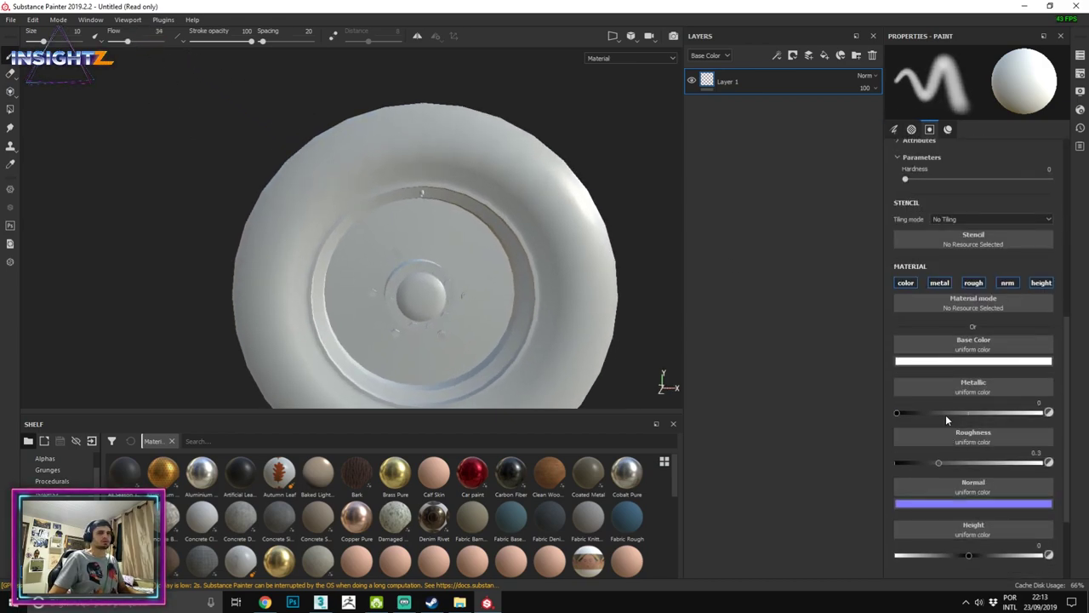
click(948, 361)
click(1017, 379)
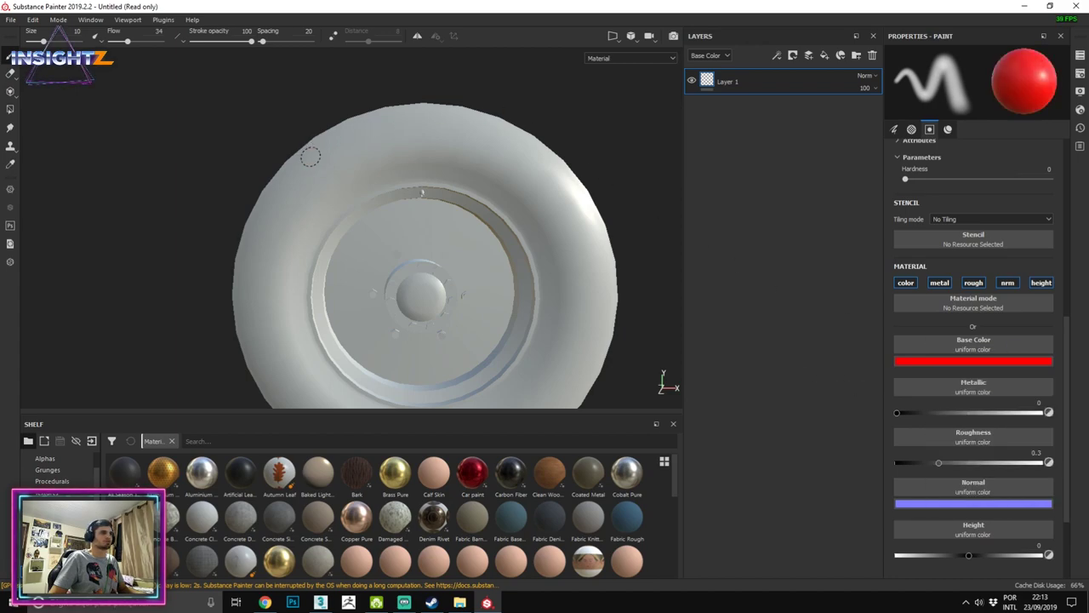
Step: Paint red test strokes with flow 100 and opacity 54, then delete the paint layer
mouse_move(310, 156)
mouse_down()
mouse_move(547, 158)
mouse_move(401, 138)
mouse_move(311, 153)
mouse_move(546, 158)
mouse_move(343, 150)
mouse_up()
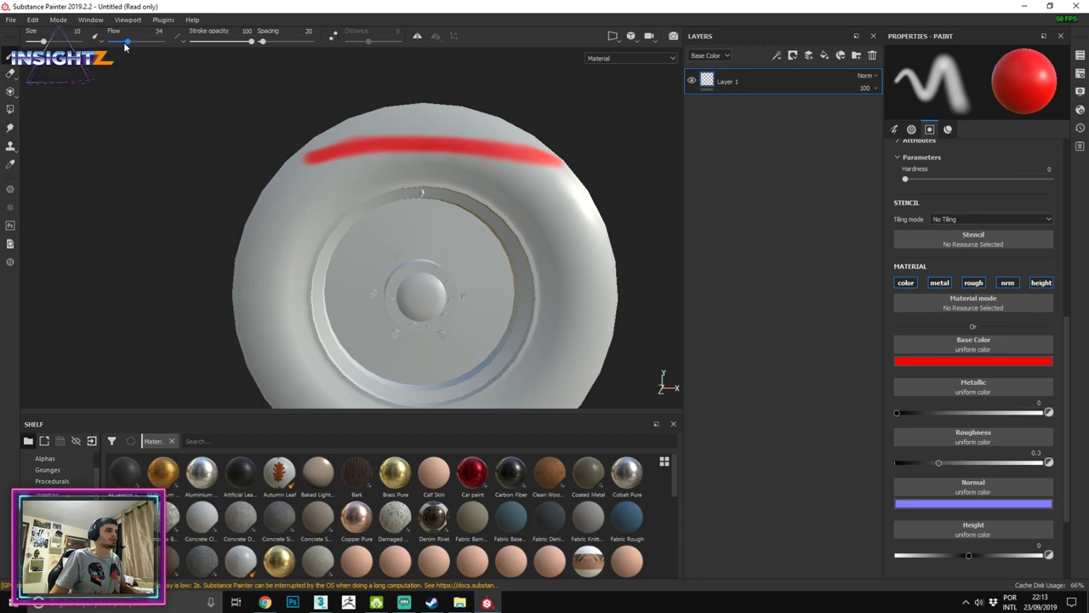
drag(127, 42, 162, 42)
drag(251, 42, 216, 47)
drag(280, 220, 274, 328)
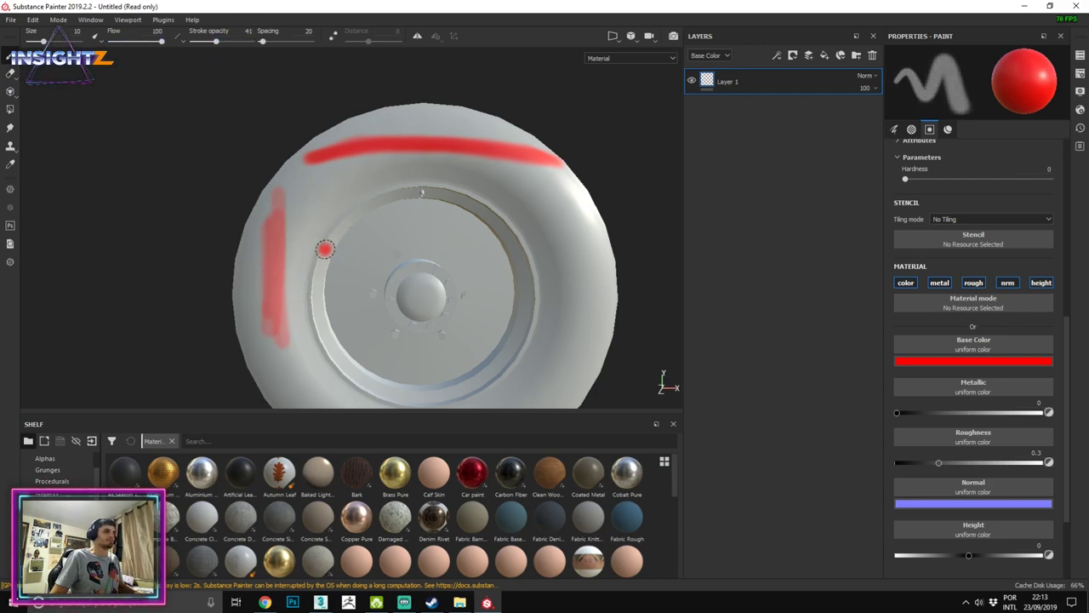
drag(273, 217, 270, 366)
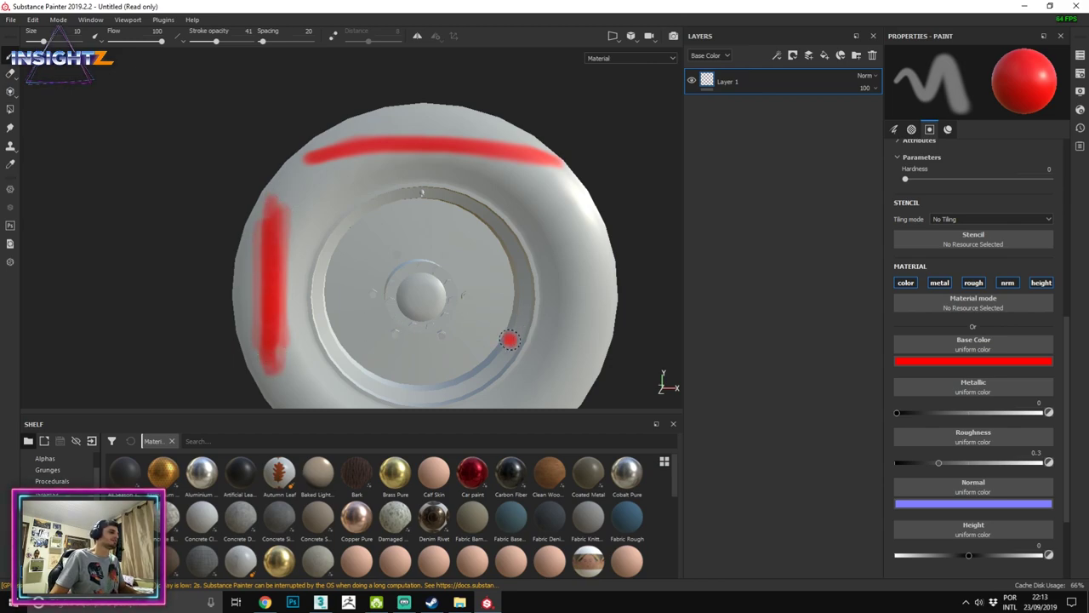
alt+drag(563, 352, 554, 306)
mouse_move(535, 174)
mouse_down()
mouse_move(538, 289)
mouse_move(509, 275)
mouse_move(549, 233)
mouse_up()
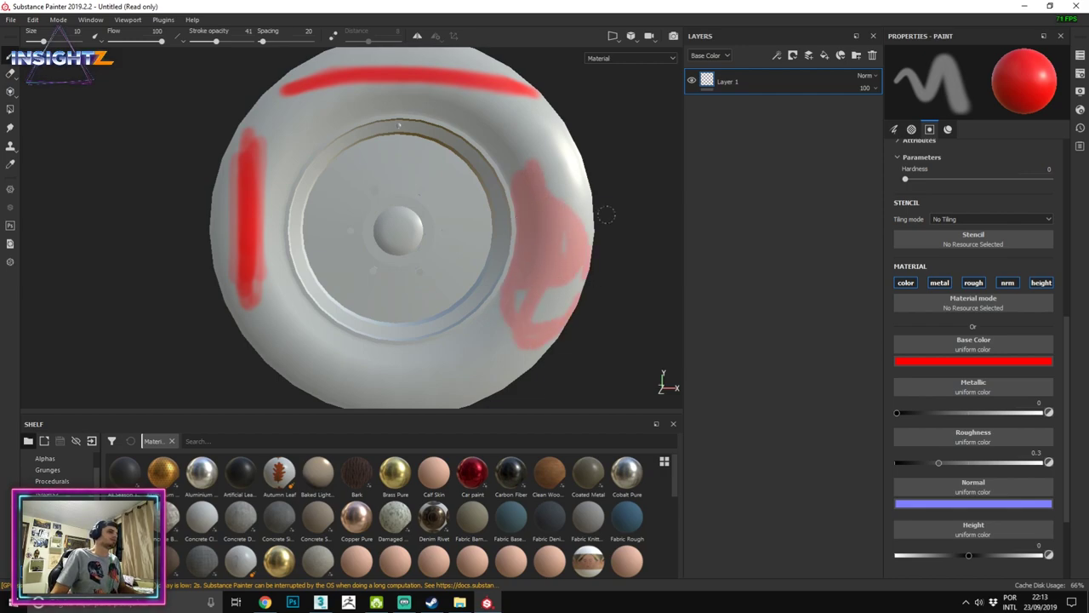
key(Delete)
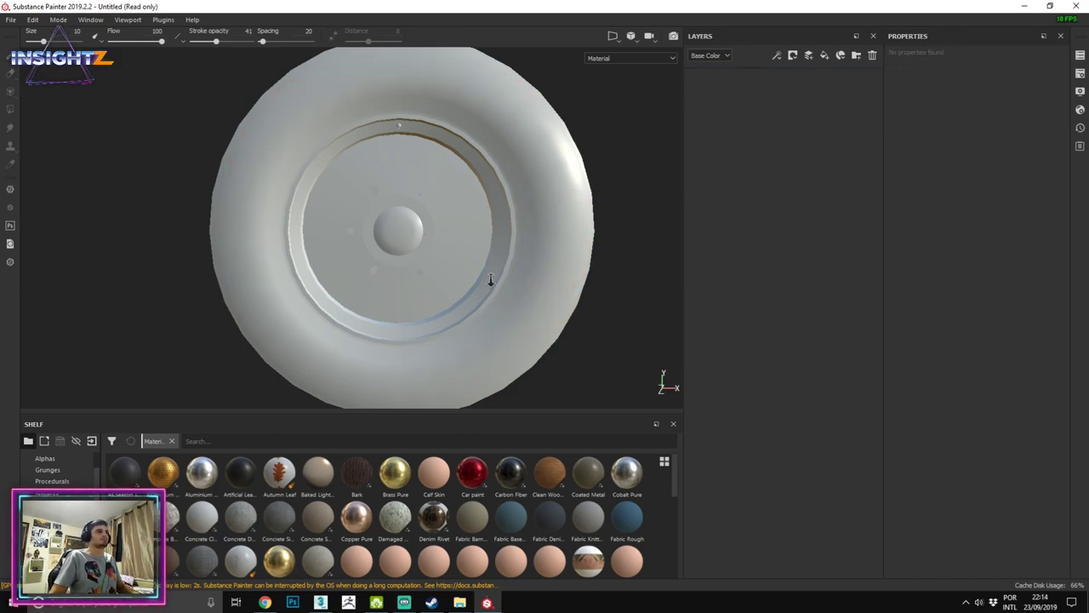
Step: Orbit and zoom out on the wheel and rotate the lighting to see the hub bolts
alt+drag(490, 280, 507, 228)
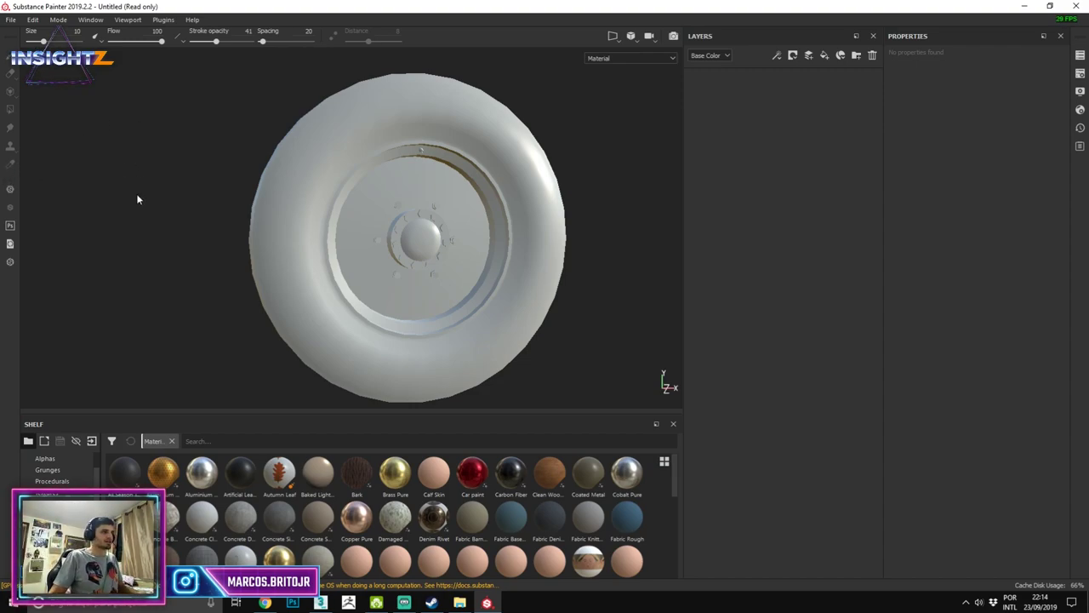
shift+right_drag(138, 196, 235, 197)
scroll(230, 205, down, 1)
scroll(213, 217, down, 1)
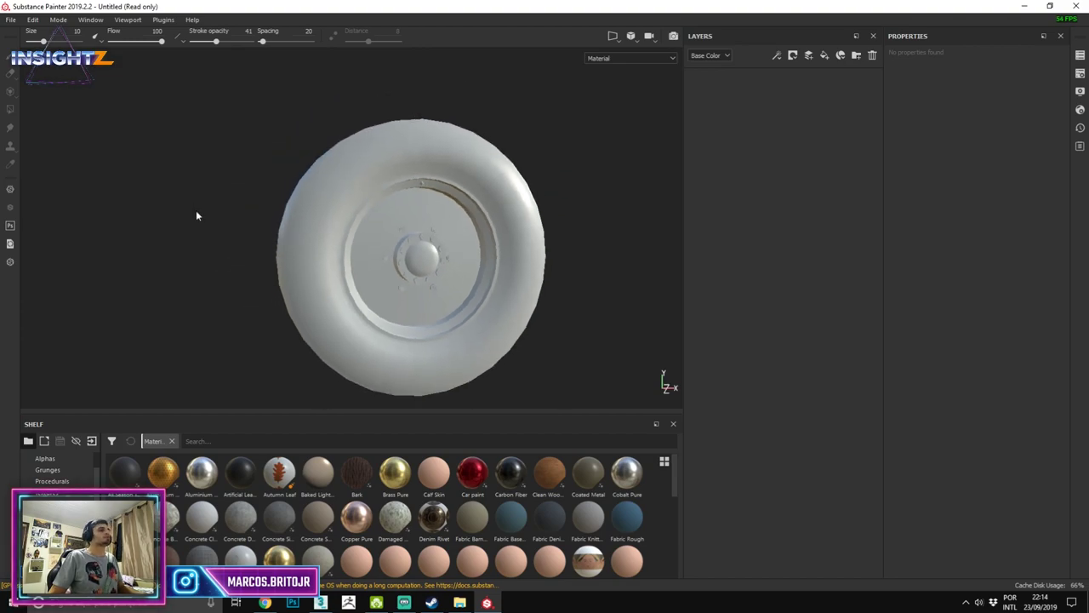
alt+drag(226, 236, 219, 241)
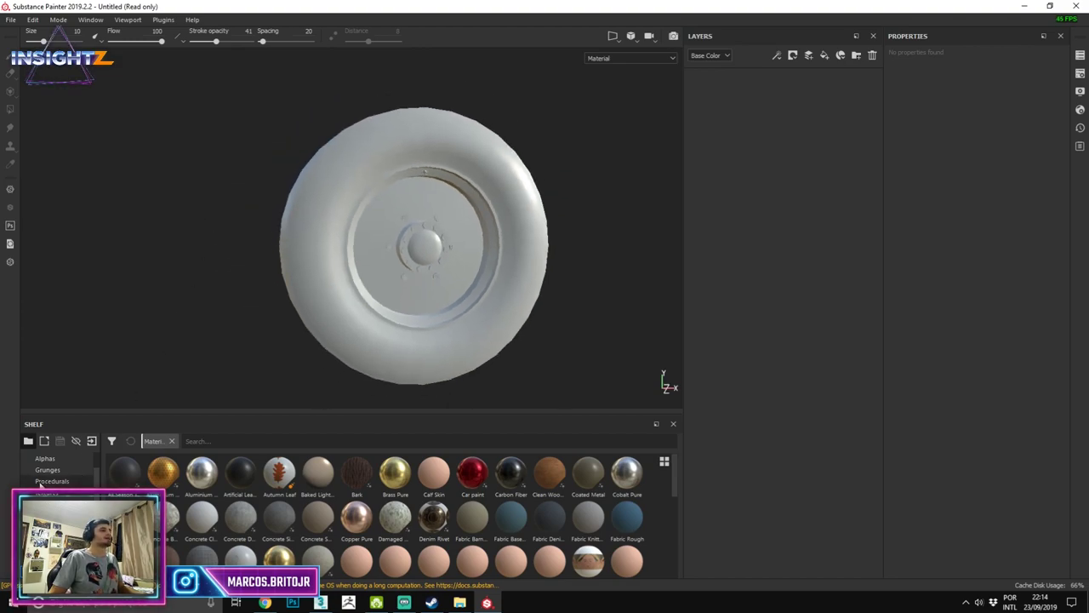
scroll(357, 510, down, 5)
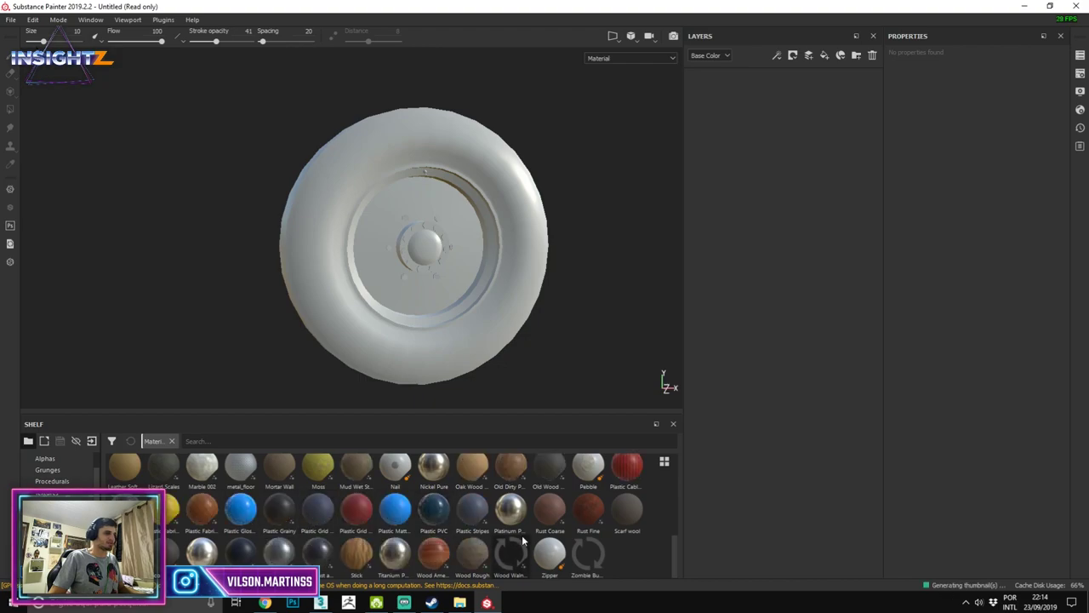
Step: Browse the Alphas and Skin shelf categories, then settle on Grunges
click(47, 468)
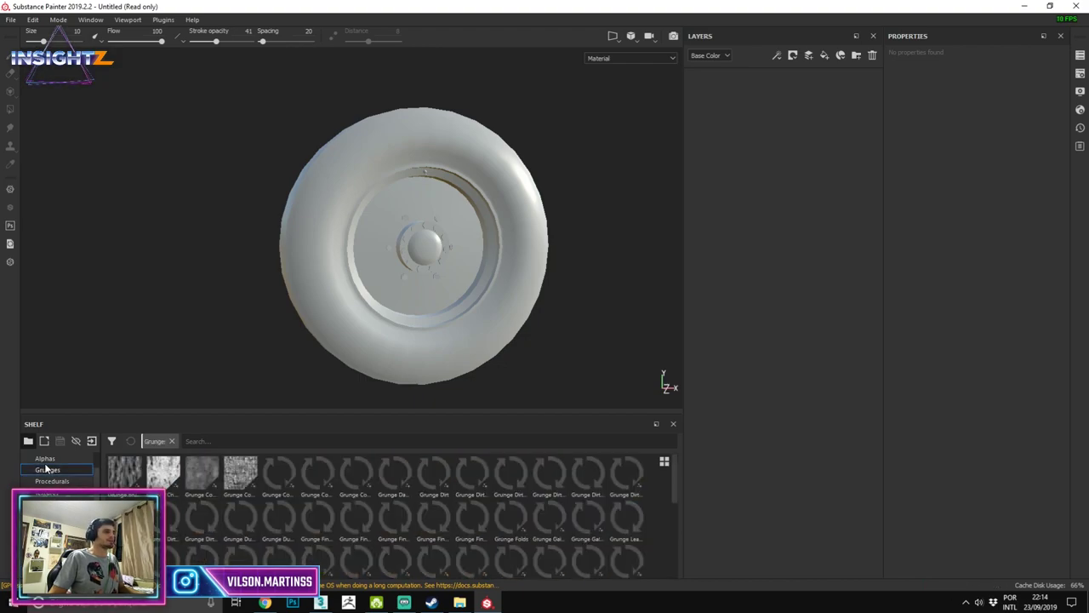
click(47, 459)
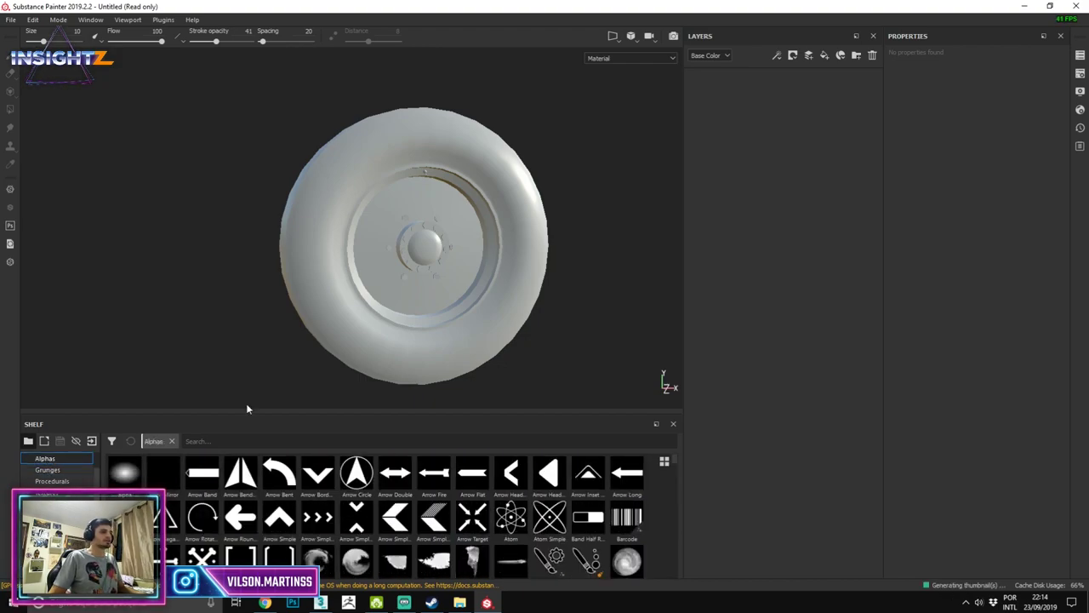
scroll(60, 472, down, 2)
click(43, 469)
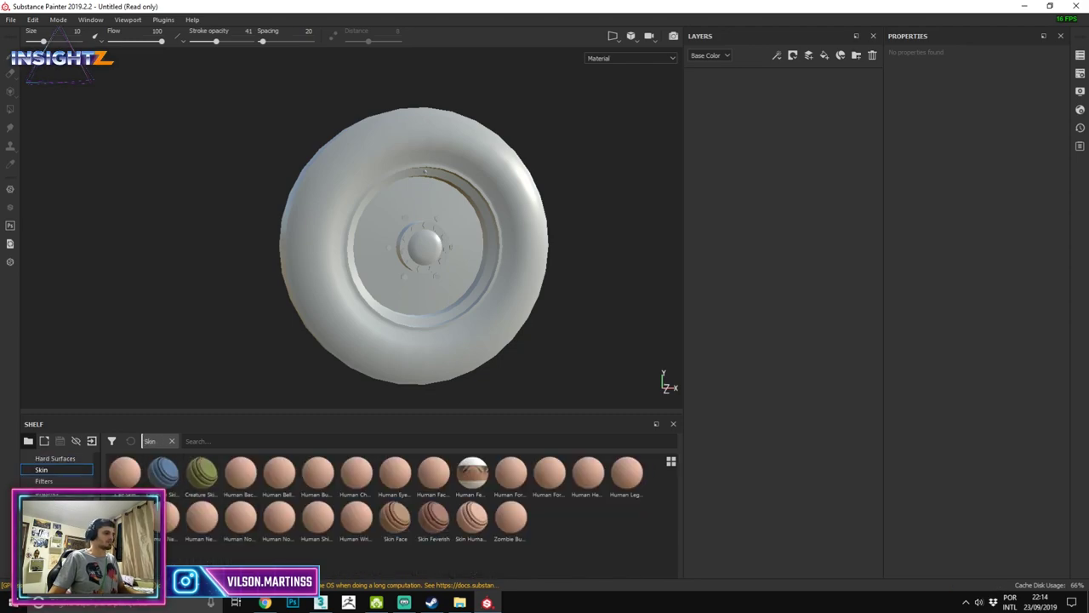
scroll(60, 470, up, 2)
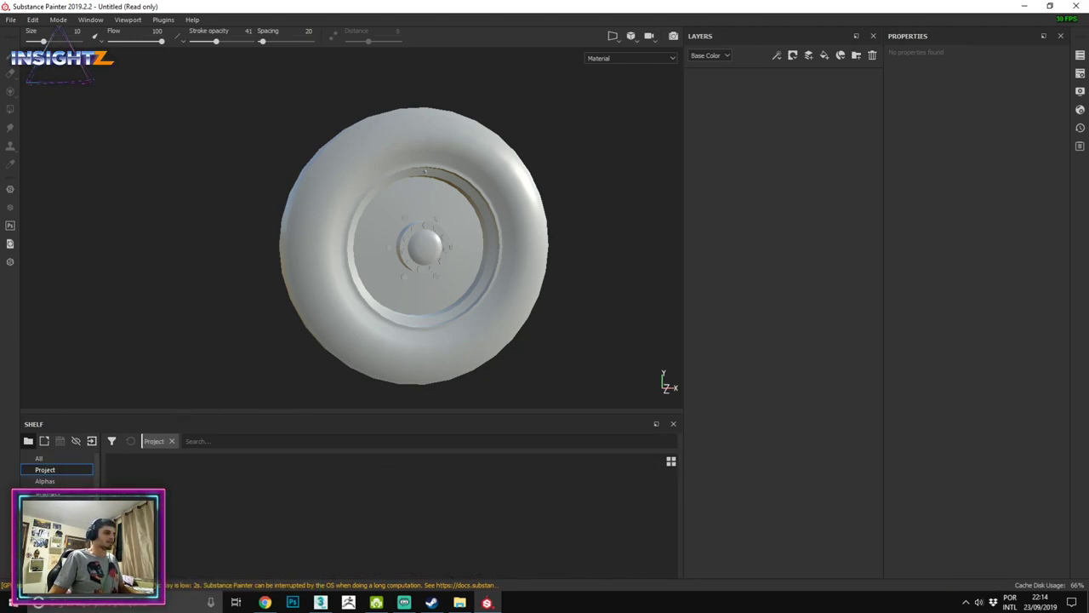
click(49, 505)
click(50, 493)
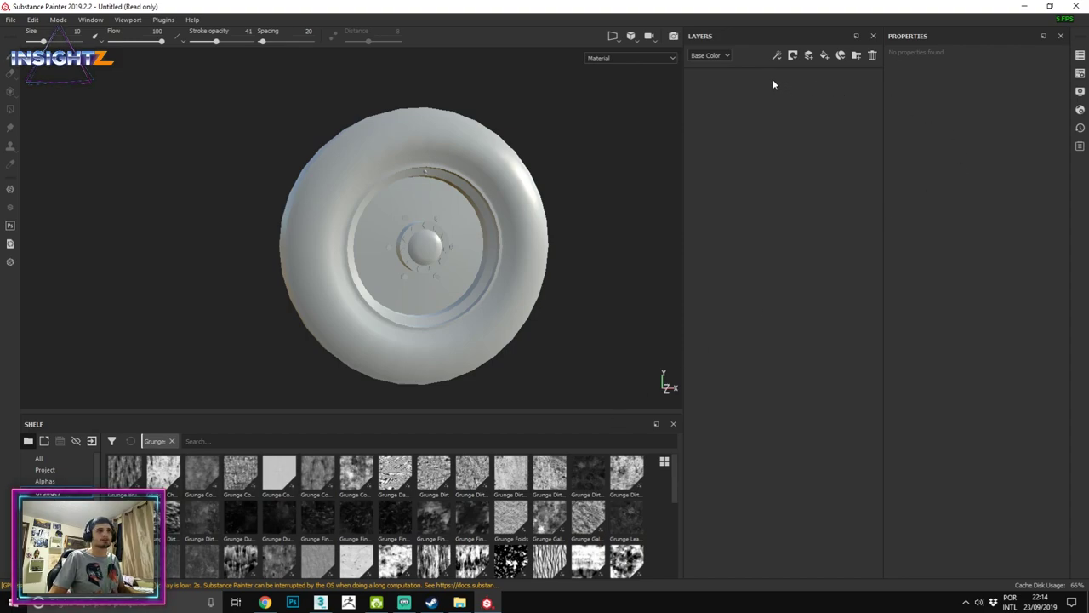
alt+drag(222, 255, 122, 278)
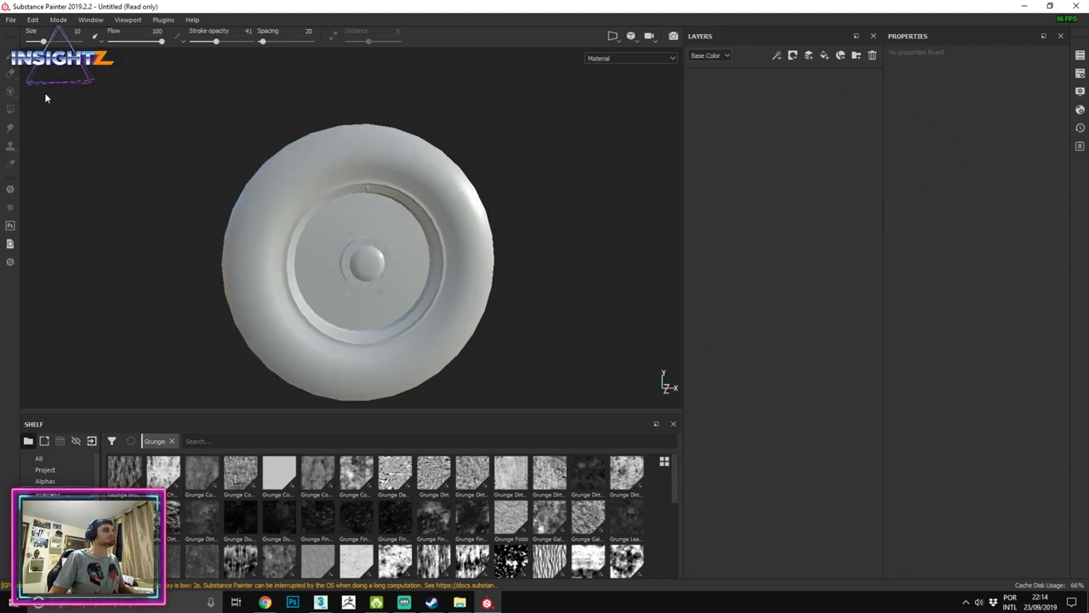
Step: Look through the menu bar's work modes, panels and toolbars
click(63, 21)
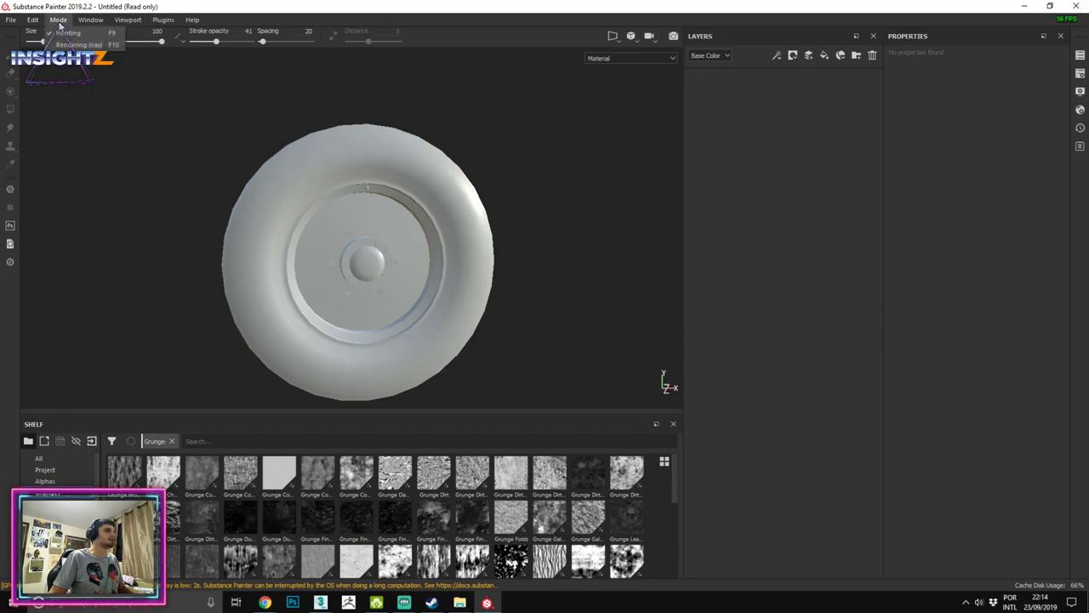
click(90, 20)
click(91, 20)
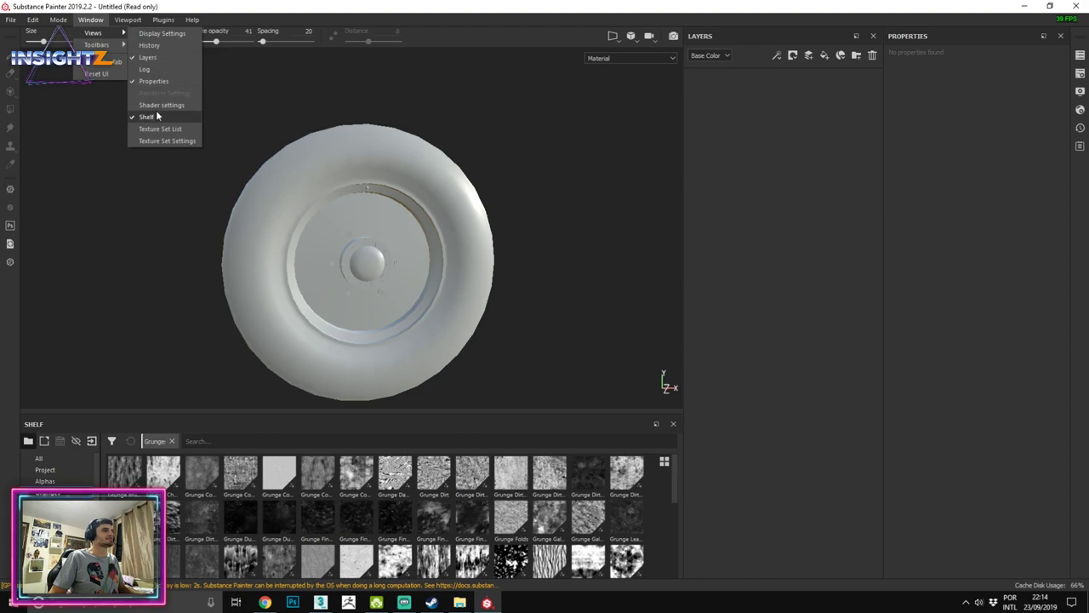
click(149, 45)
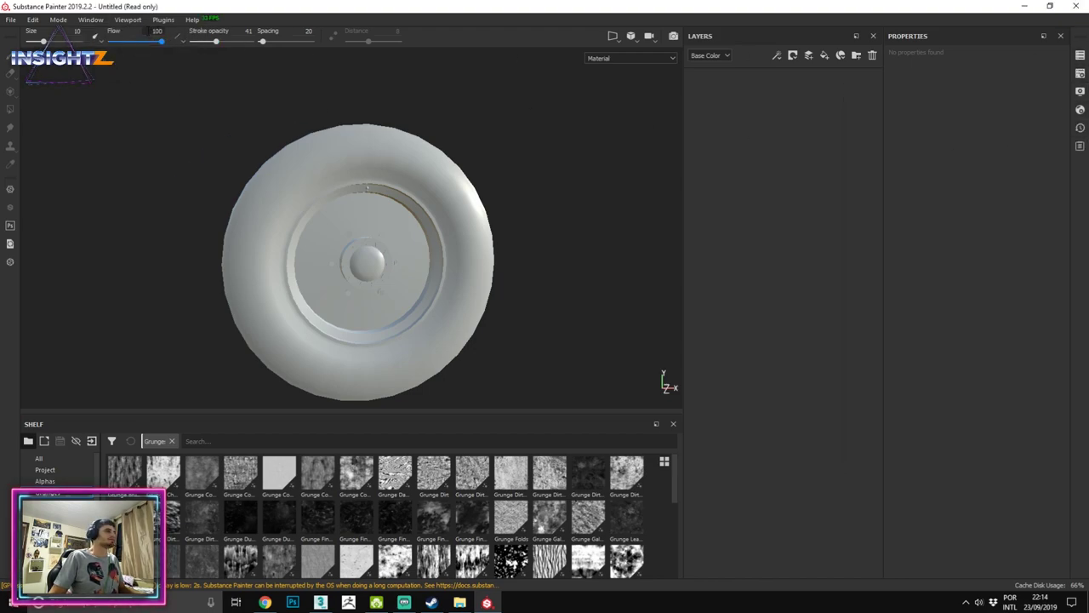
click(90, 19)
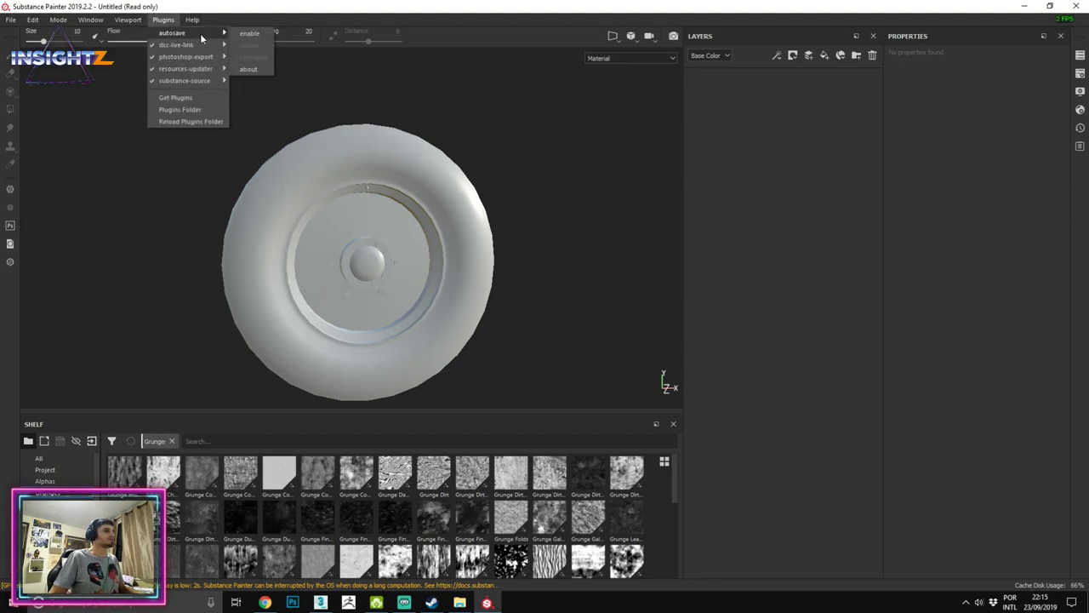
mouse_move(172, 32)
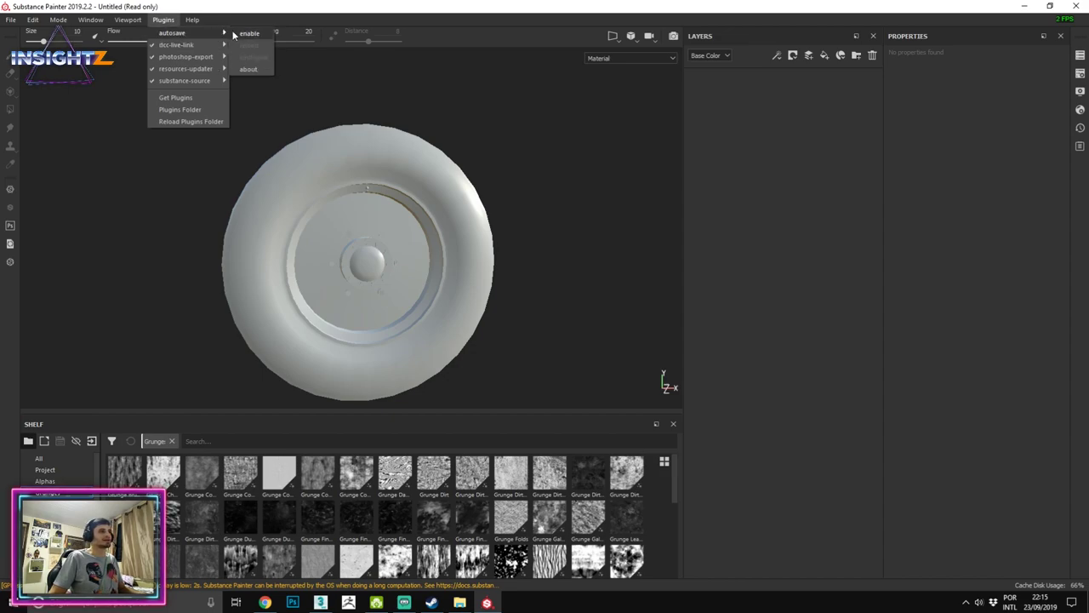
Step: Enable the autosave plugin, review its configuration without saving, and disable dcc-live-link
click(239, 34)
click(166, 20)
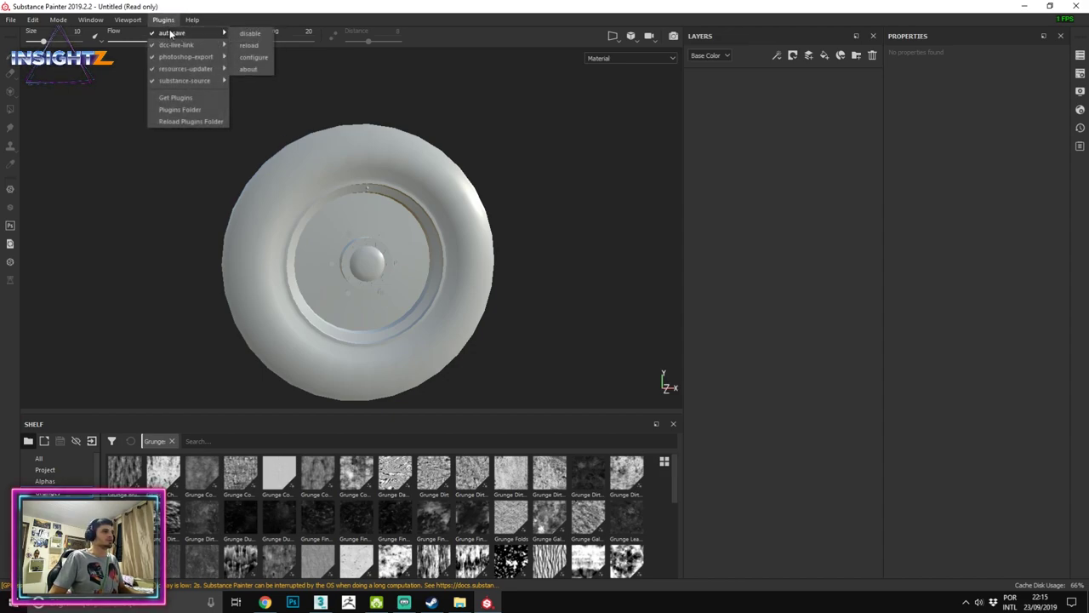
click(251, 49)
drag(506, 228, 489, 189)
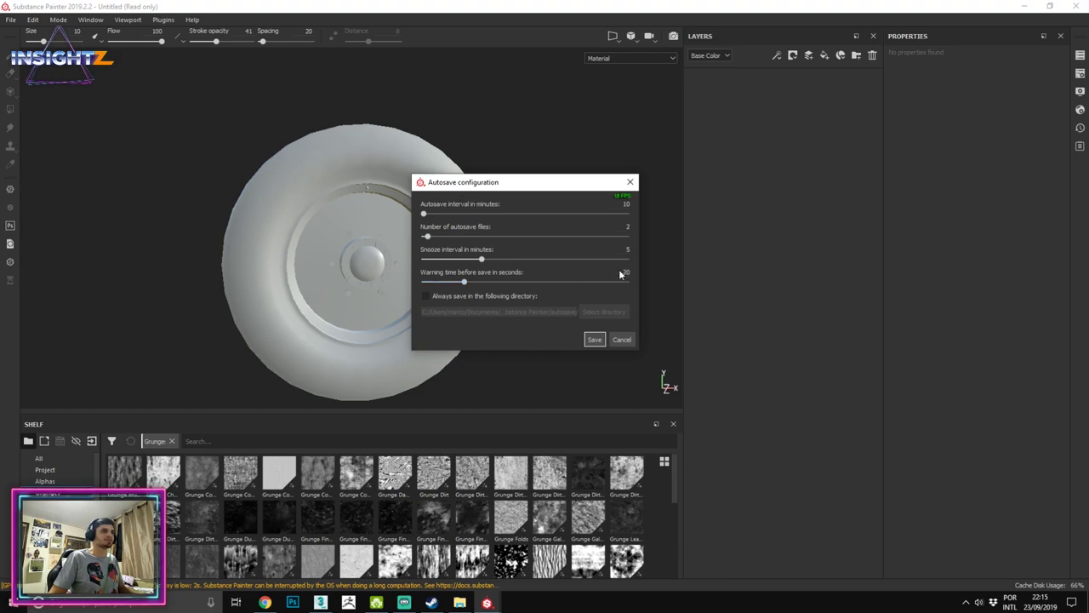
click(501, 300)
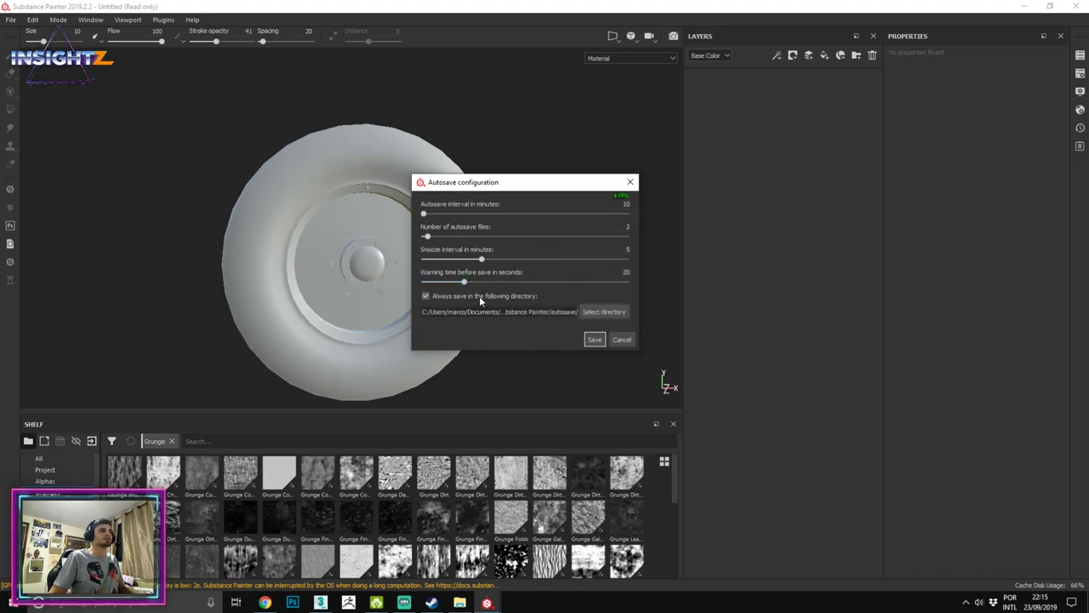
click(620, 341)
click(162, 22)
mouse_move(177, 44)
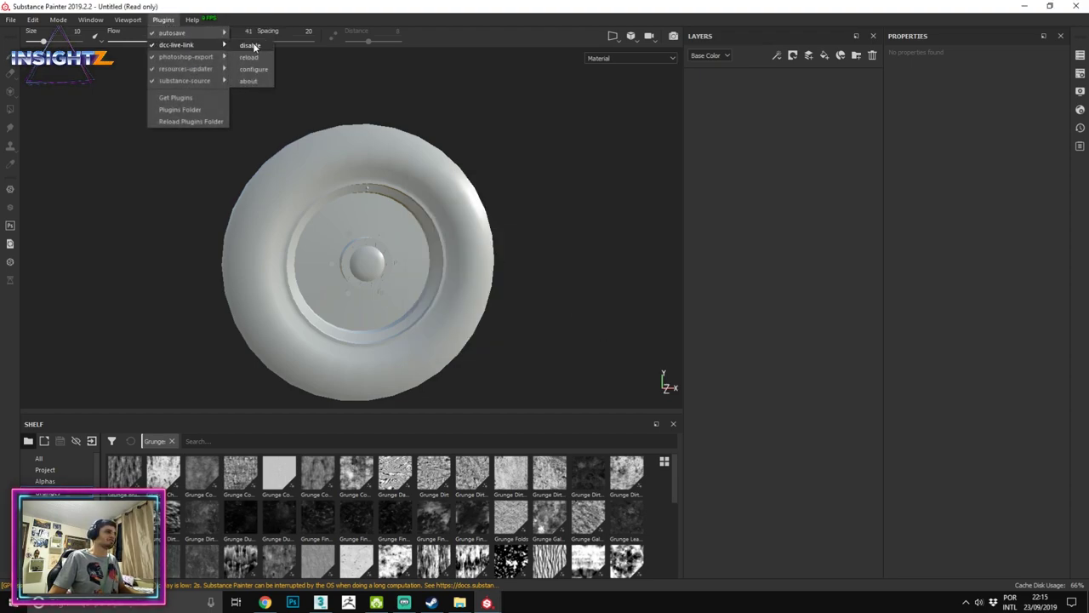
click(241, 31)
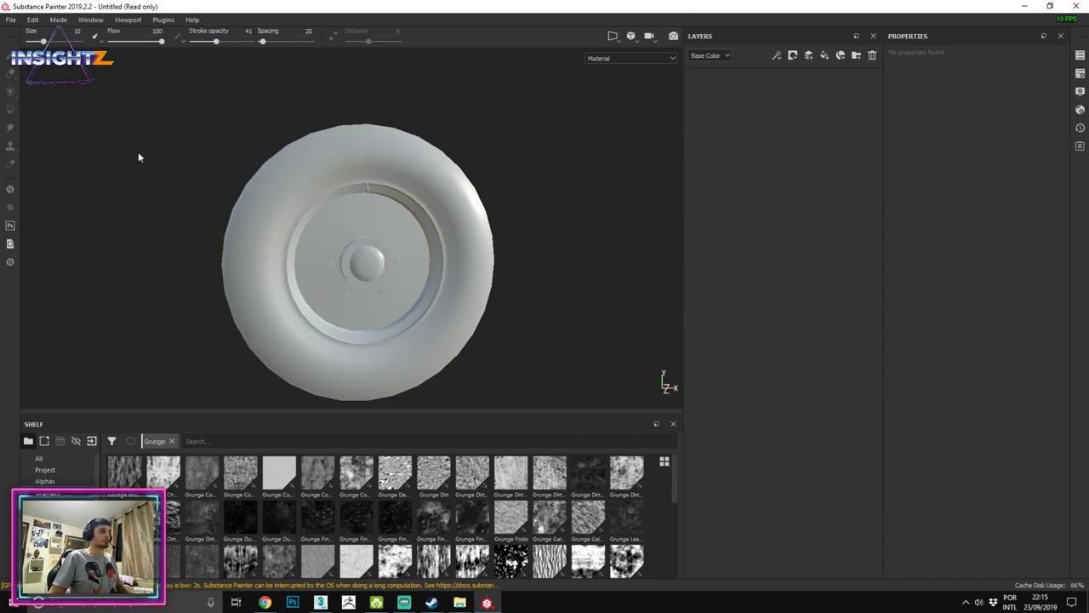
Step: Open and close the Texture Set List while orbiting the wheel
mouse_move(466, 153)
alt+mouse_down()
mouse_move(417, 158)
mouse_move(491, 131)
mouse_move(497, 170)
alt+mouse_up()
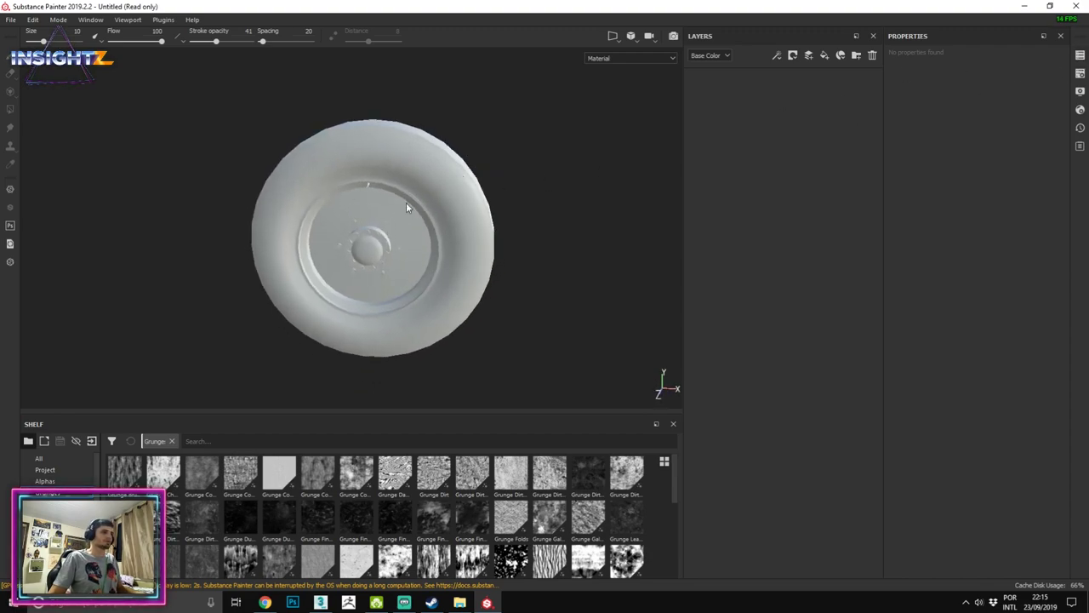
click(1081, 56)
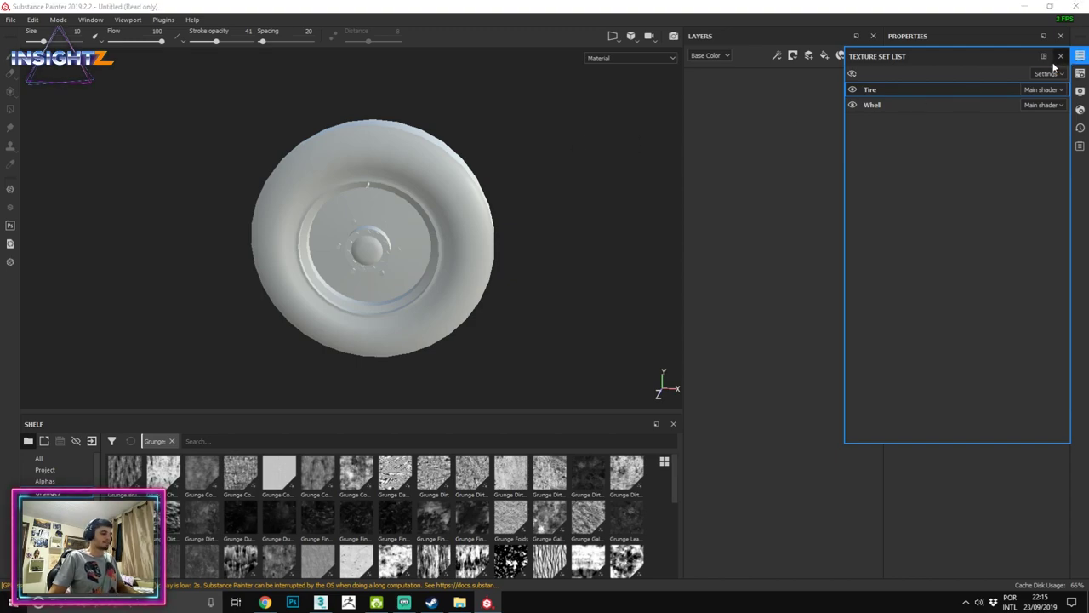
click(1061, 56)
mouse_move(596, 145)
alt+mouse_down()
mouse_move(578, 135)
mouse_move(572, 143)
alt+mouse_up()
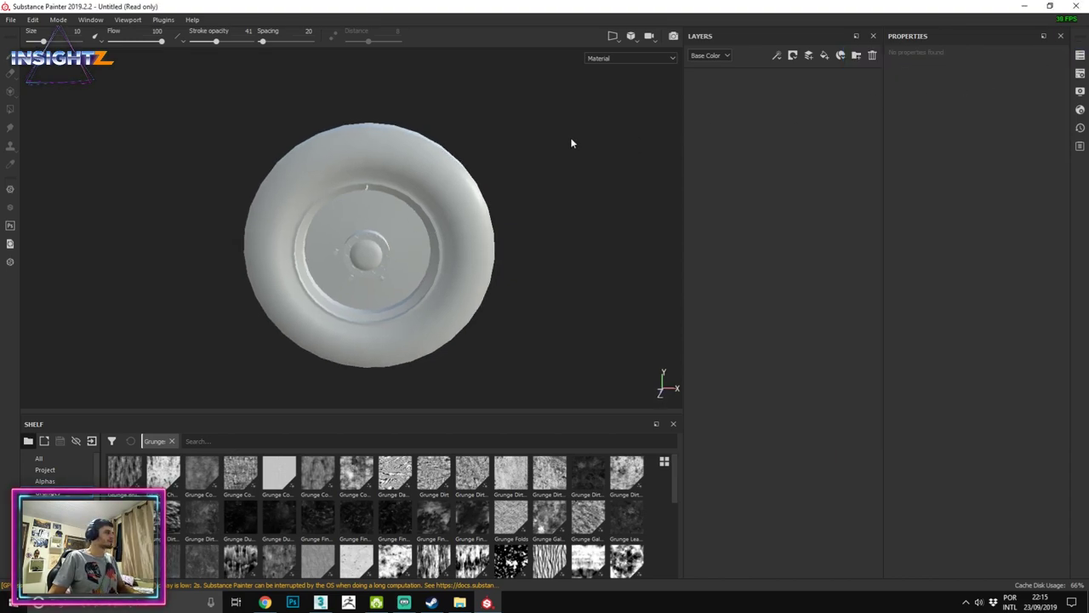
alt+drag(557, 194, 521, 199)
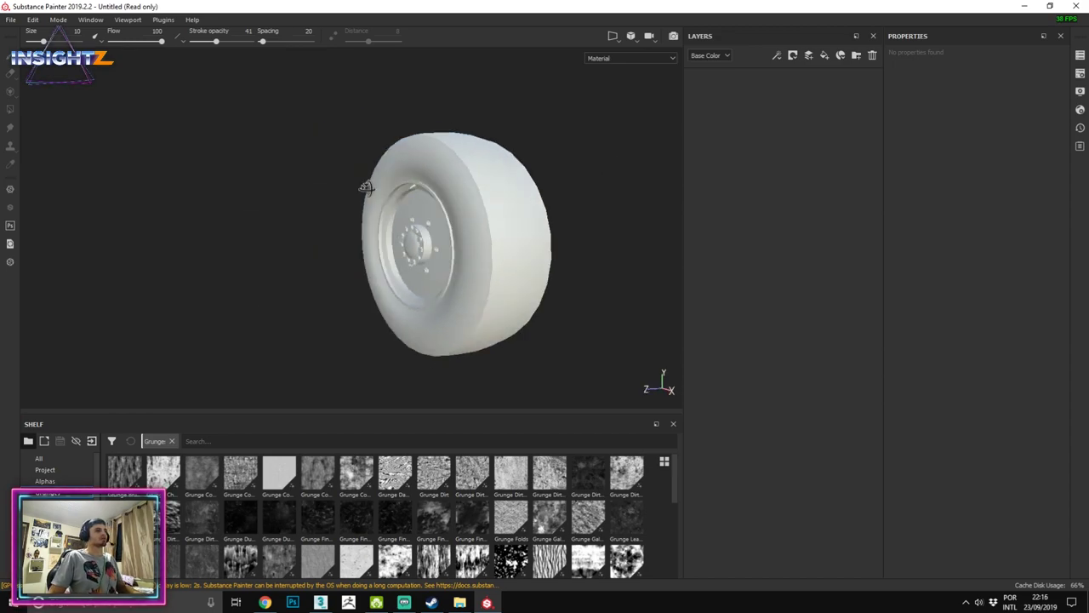
Step: Switch between the UV and 3D views, end in the side-by-side layout, and resize the UV view
key(F2)
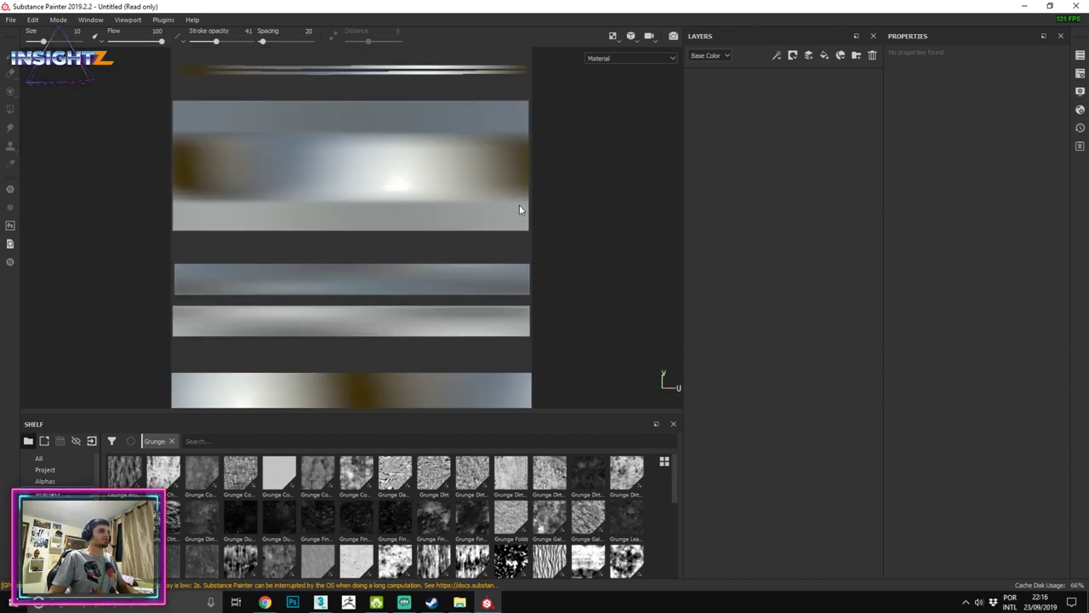
key(F2)
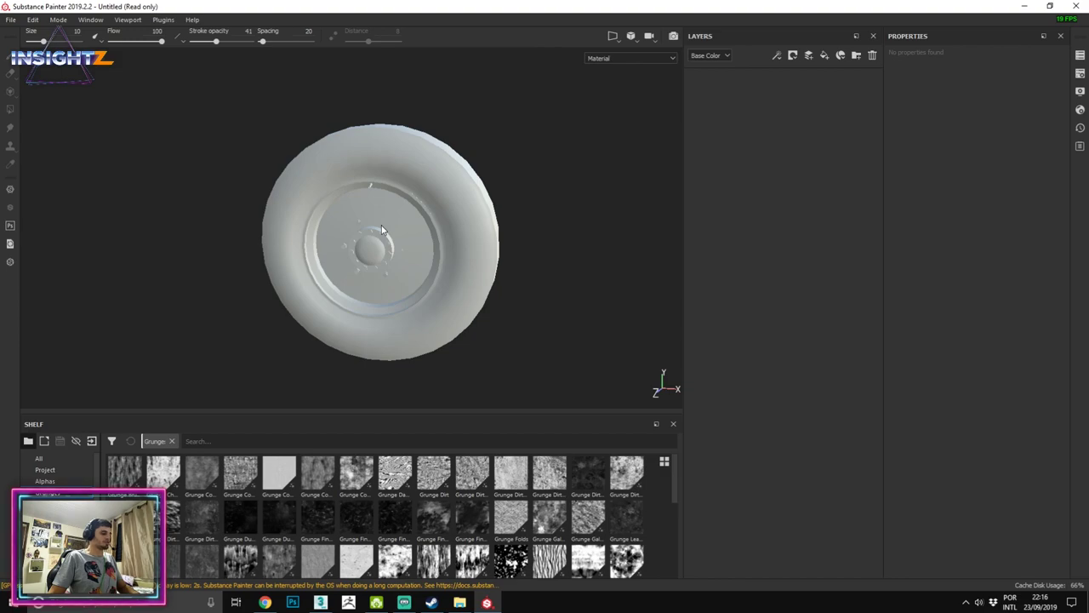
key(F3)
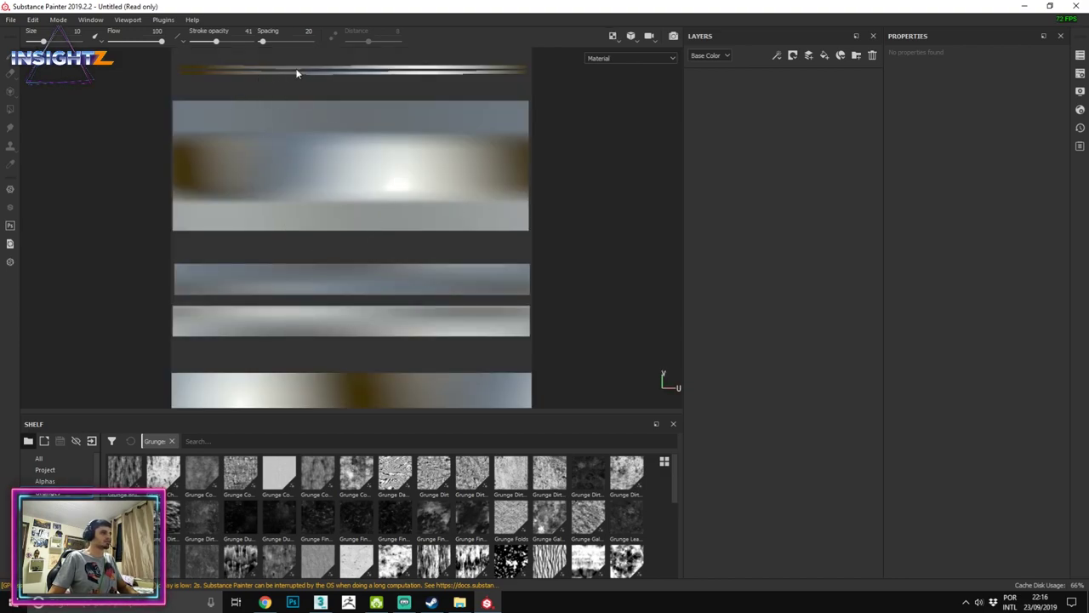
key(F1)
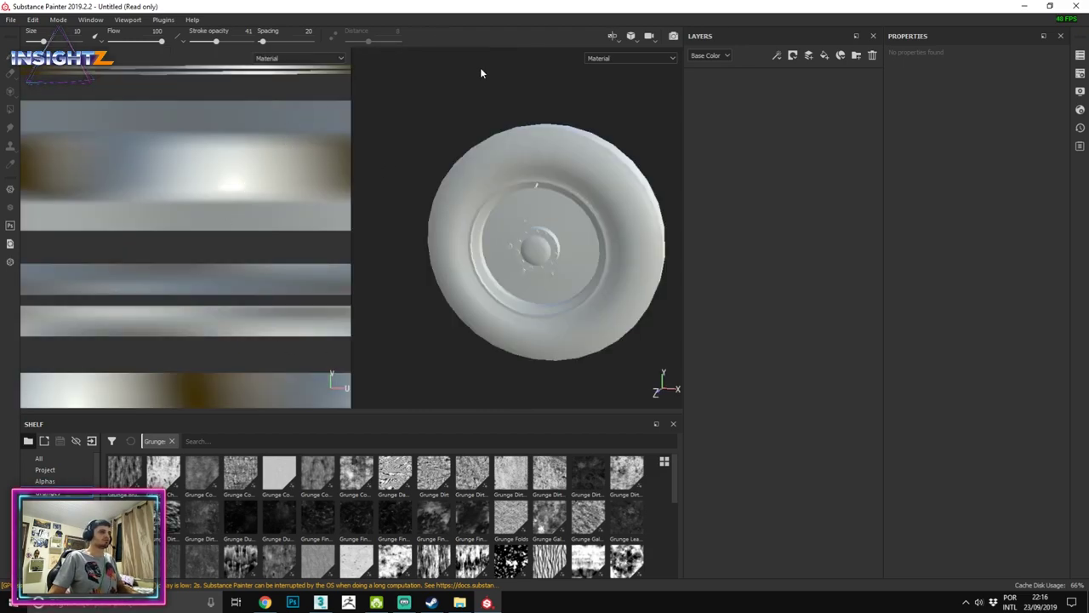
middle_drag(228, 245, 227, 316)
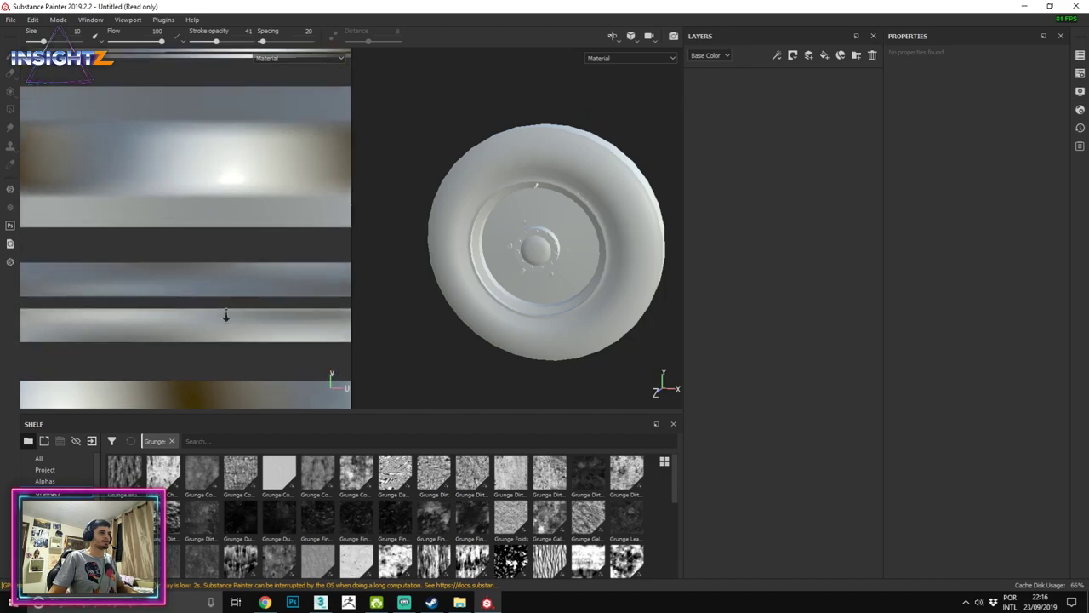
mouse_move(585, 192)
middle_down()
mouse_move(619, 220)
mouse_move(599, 232)
middle_up()
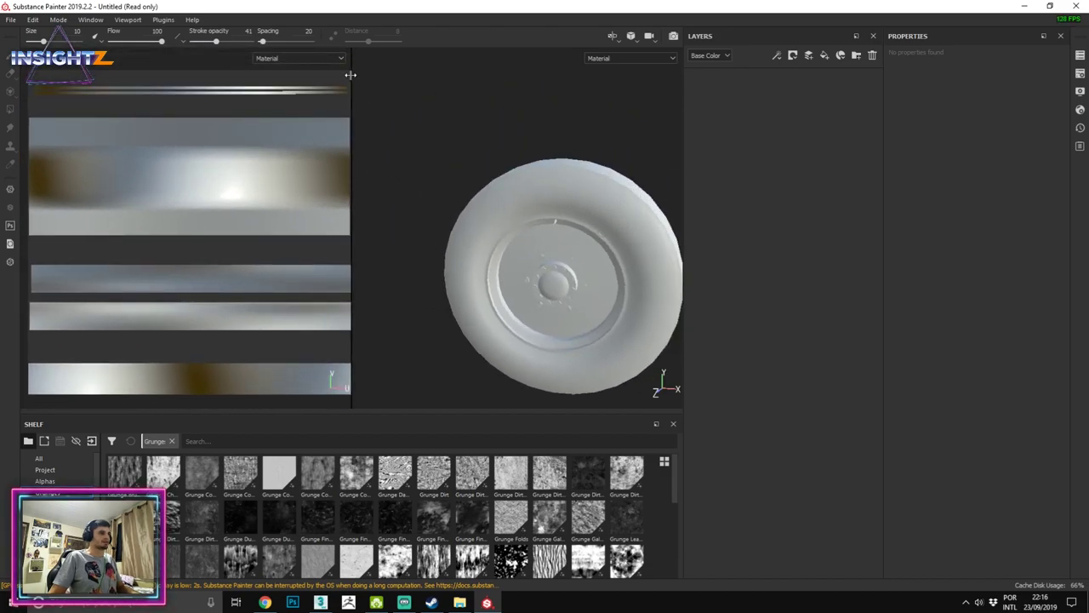
mouse_move(352, 78)
mouse_down()
mouse_move(347, 100)
mouse_move(368, 101)
mouse_up()
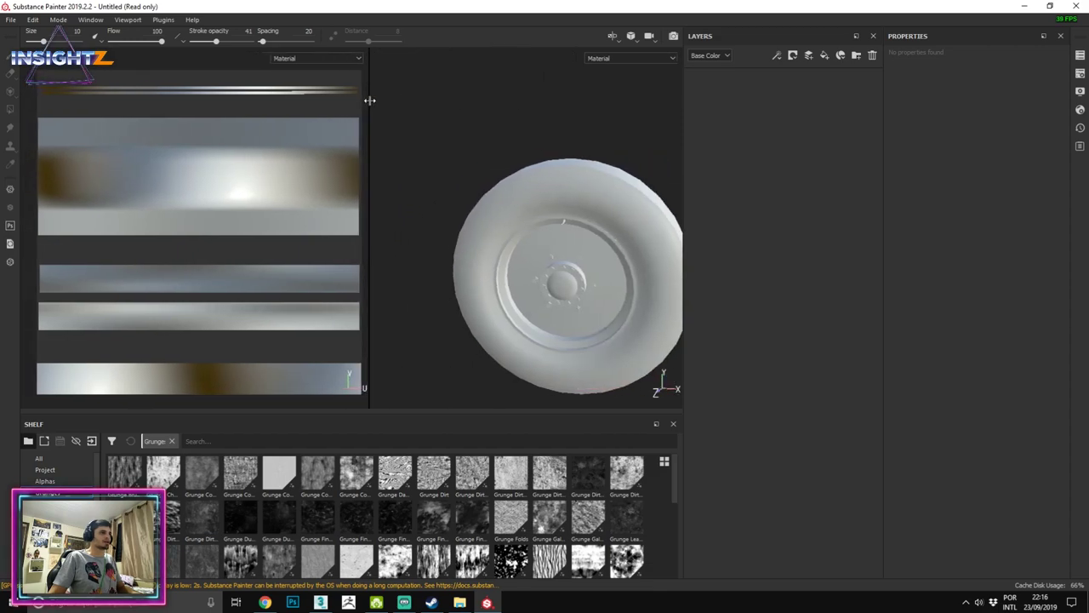
Step: Switch back and forth between the Whell and Tire texture sets
click(1082, 58)
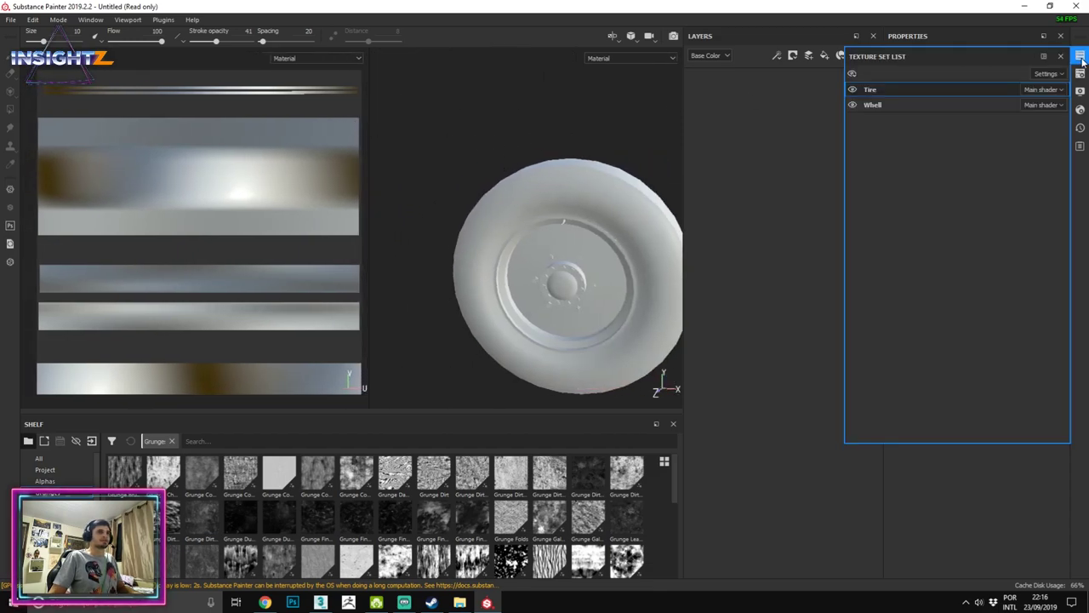
click(885, 105)
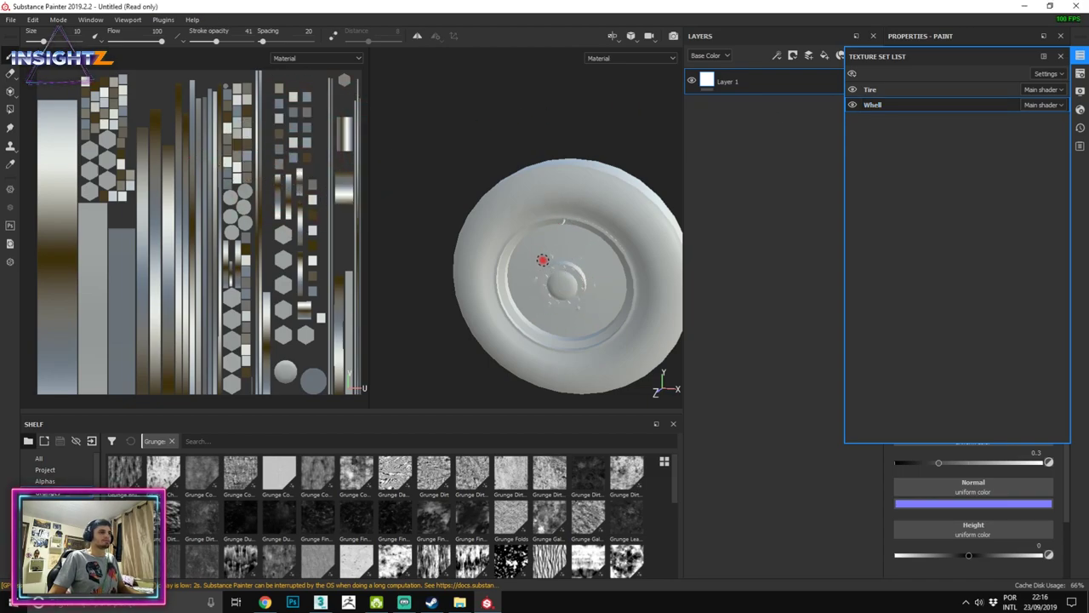
click(919, 88)
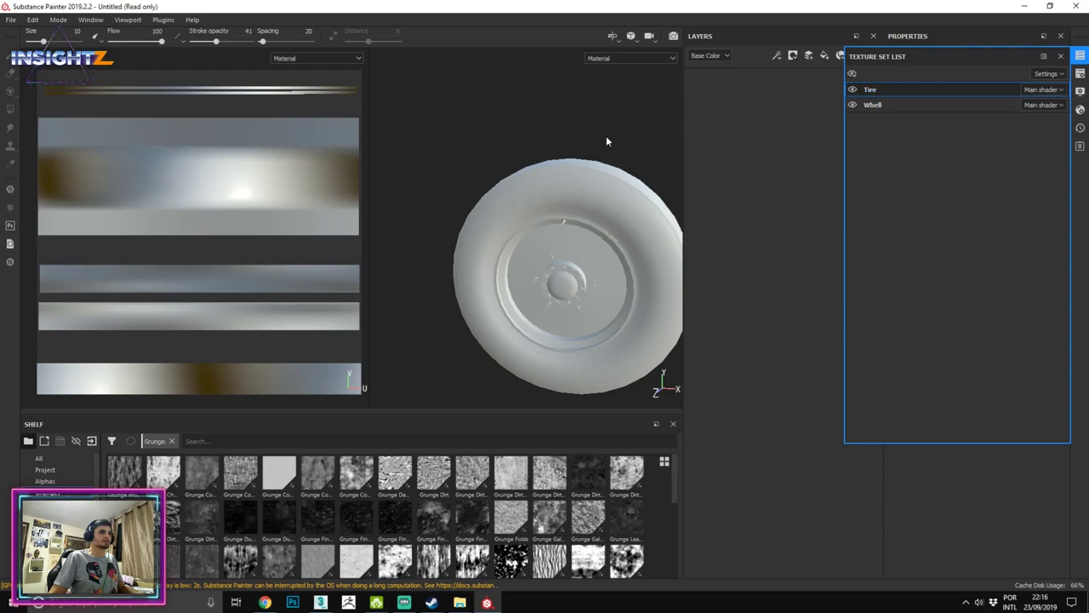
click(895, 106)
click(898, 98)
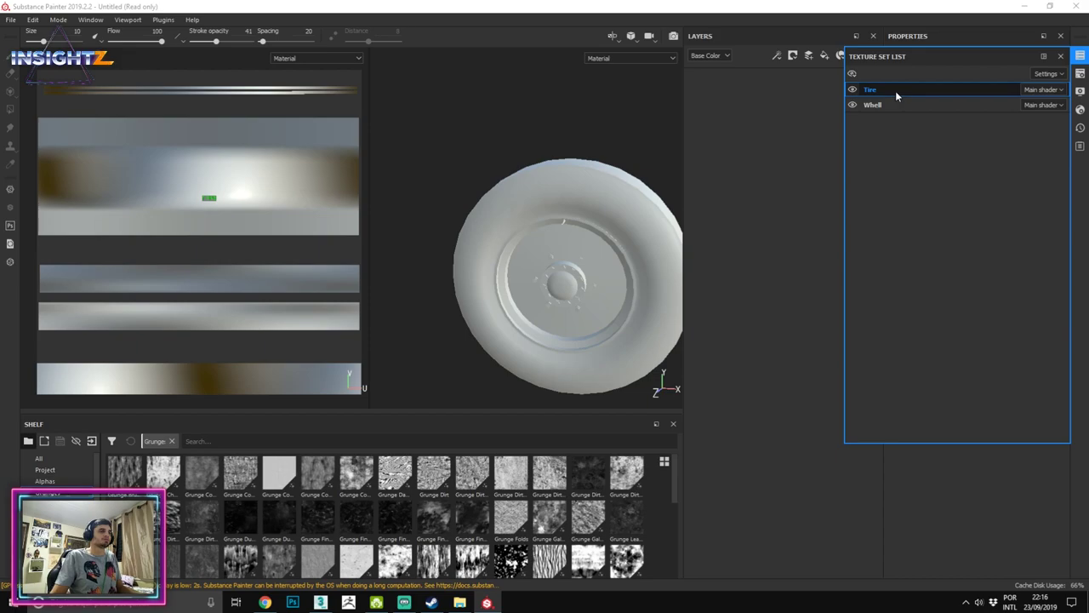
click(888, 104)
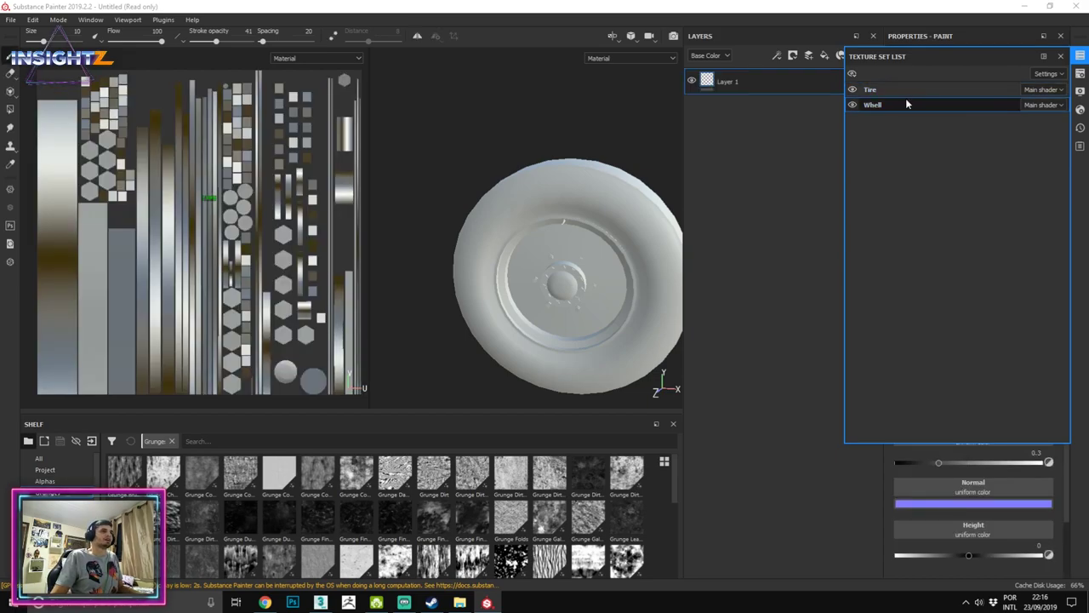
click(904, 93)
Step: Toggle texture set visibility to isolate each part, restore both, and open Texture Set Settings
click(852, 75)
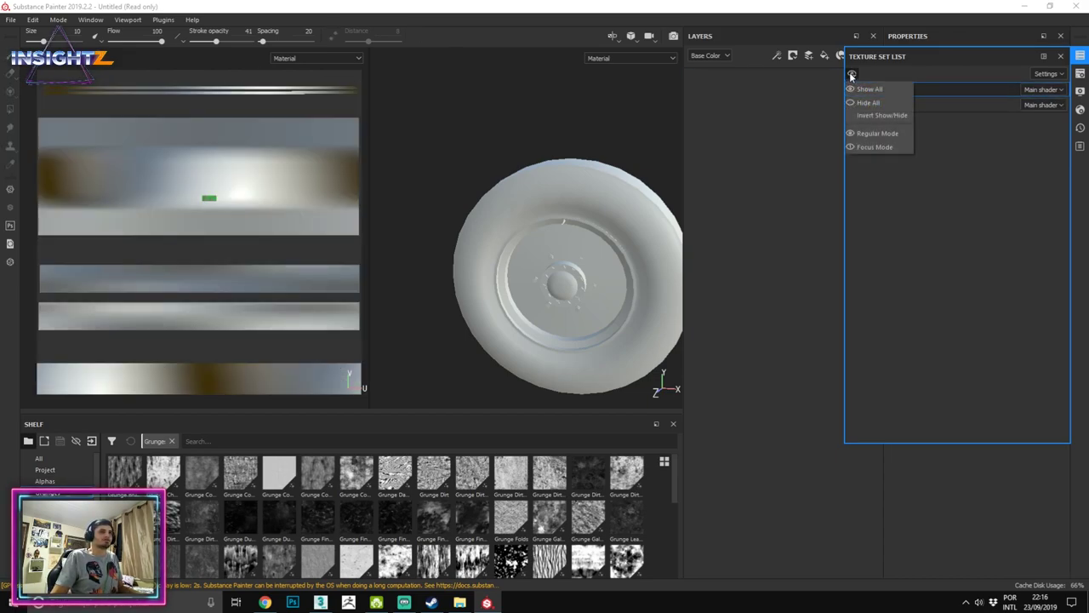
click(853, 103)
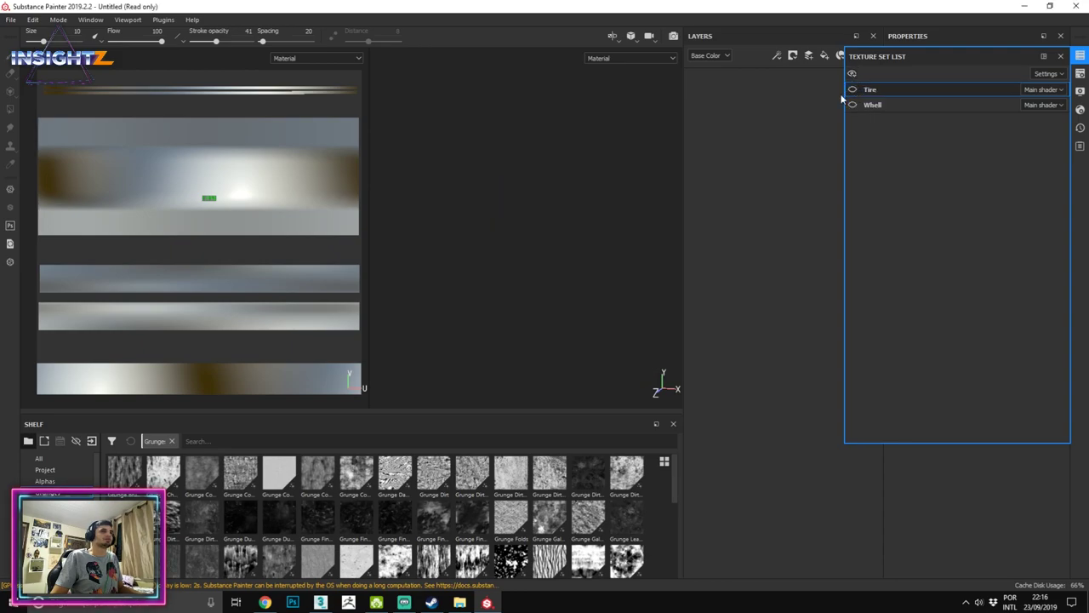
click(853, 89)
click(853, 105)
click(853, 105)
click(853, 90)
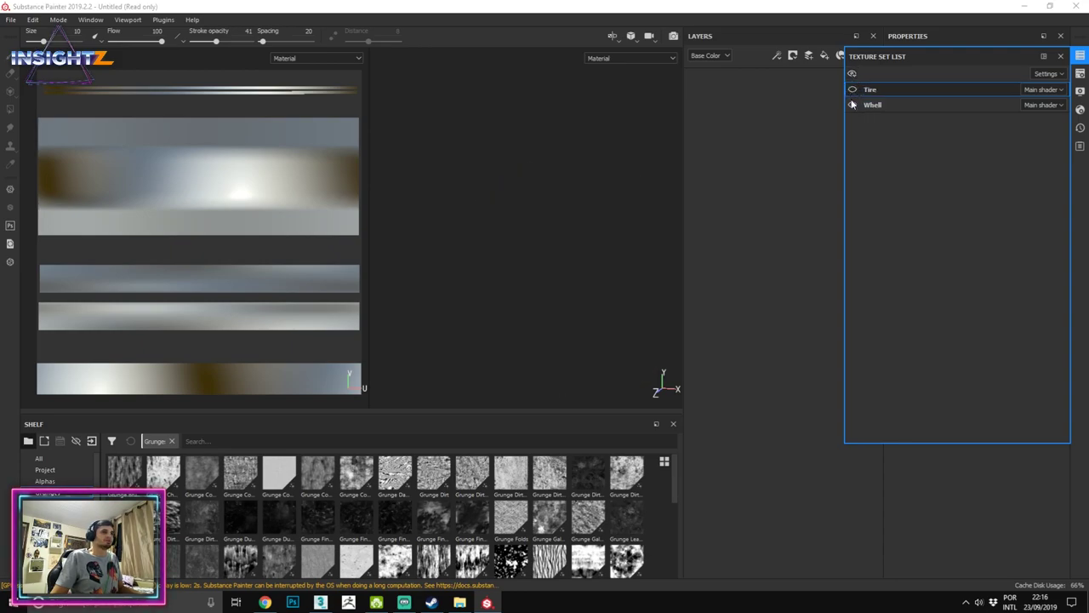
click(852, 104)
click(853, 89)
click(853, 105)
click(853, 89)
click(852, 105)
click(853, 89)
click(852, 90)
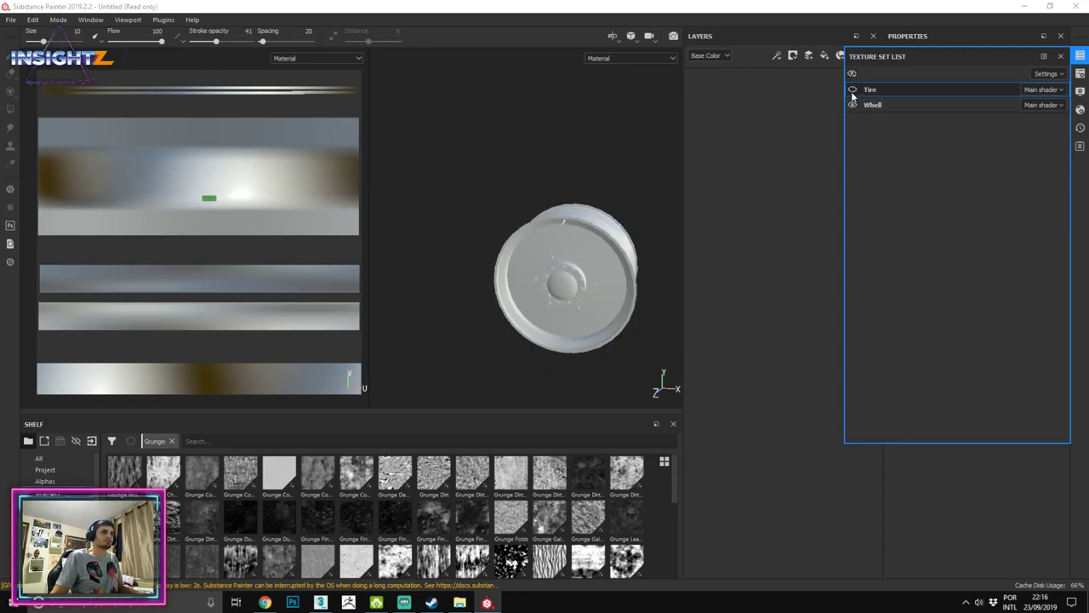
click(853, 105)
click(853, 89)
click(853, 105)
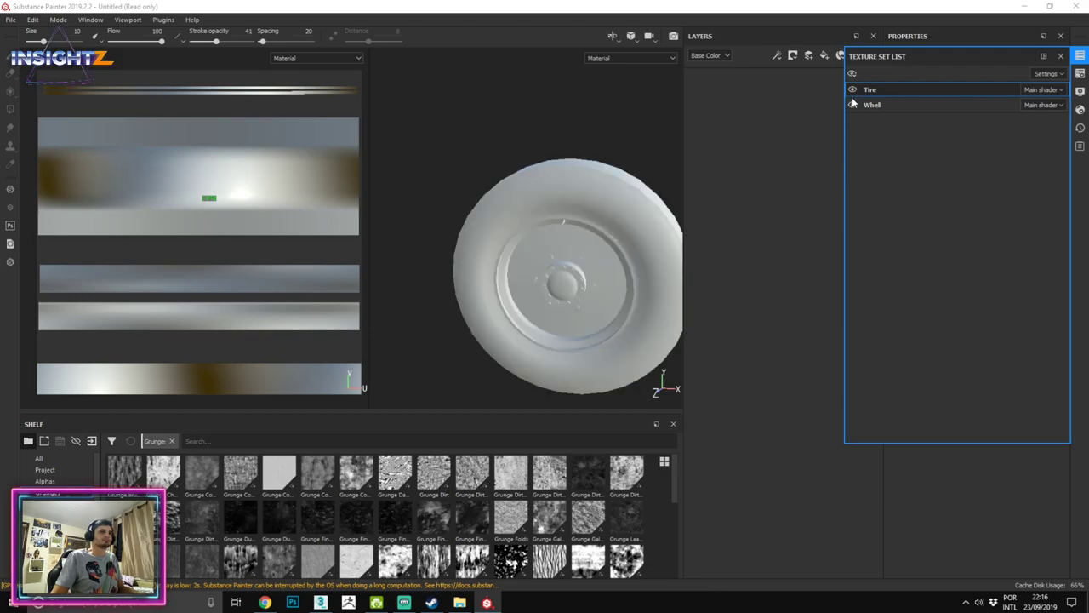
click(1061, 59)
click(1079, 74)
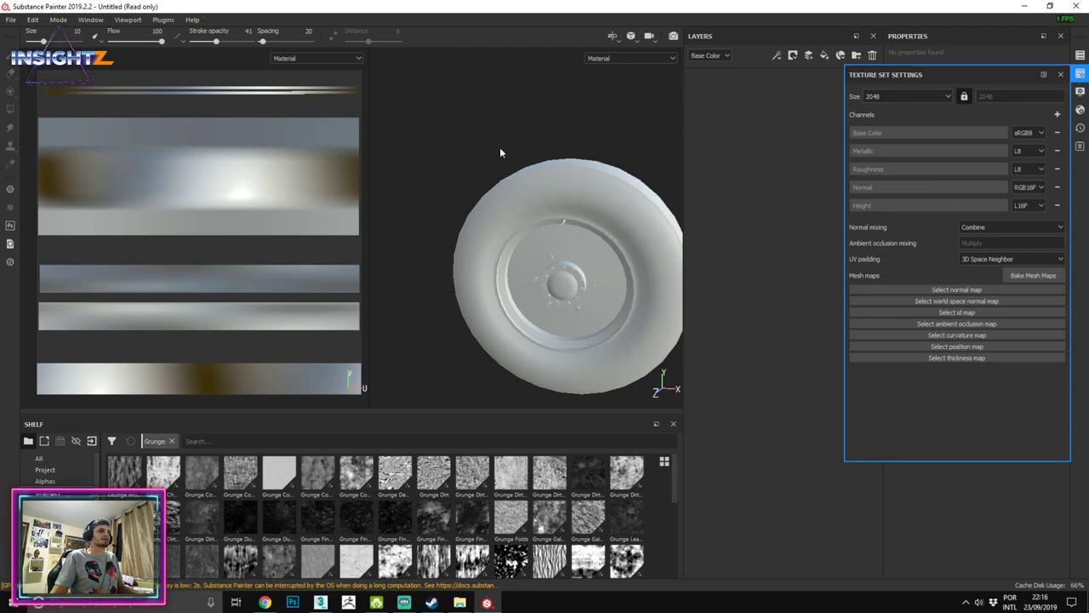
Step: Show only the 3D view with F2, set stroke opacity to 100, and orbit the wheel
key(F2)
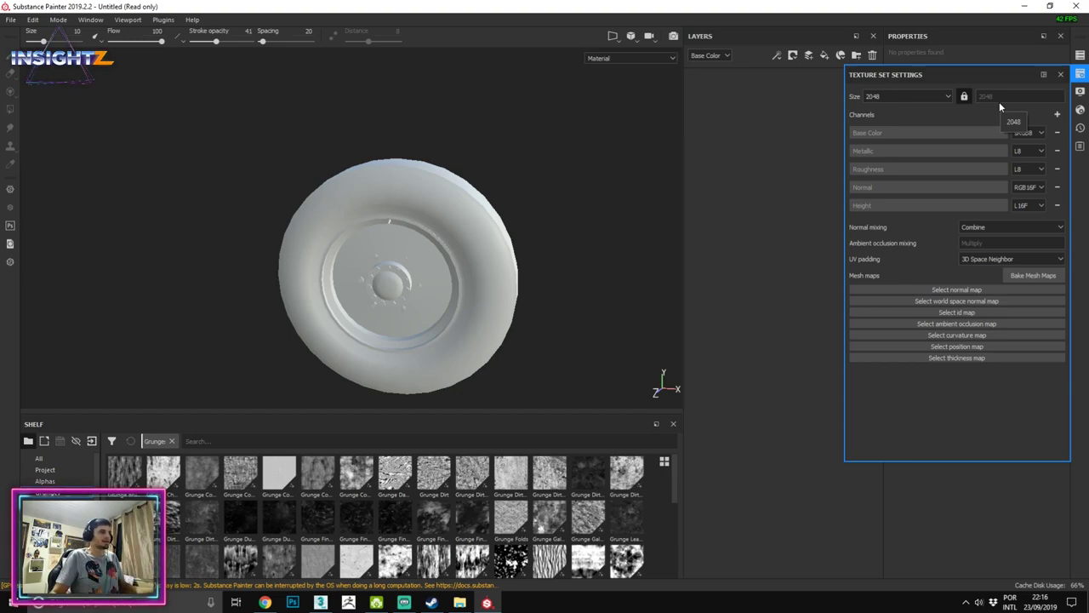
drag(215, 41, 355, 57)
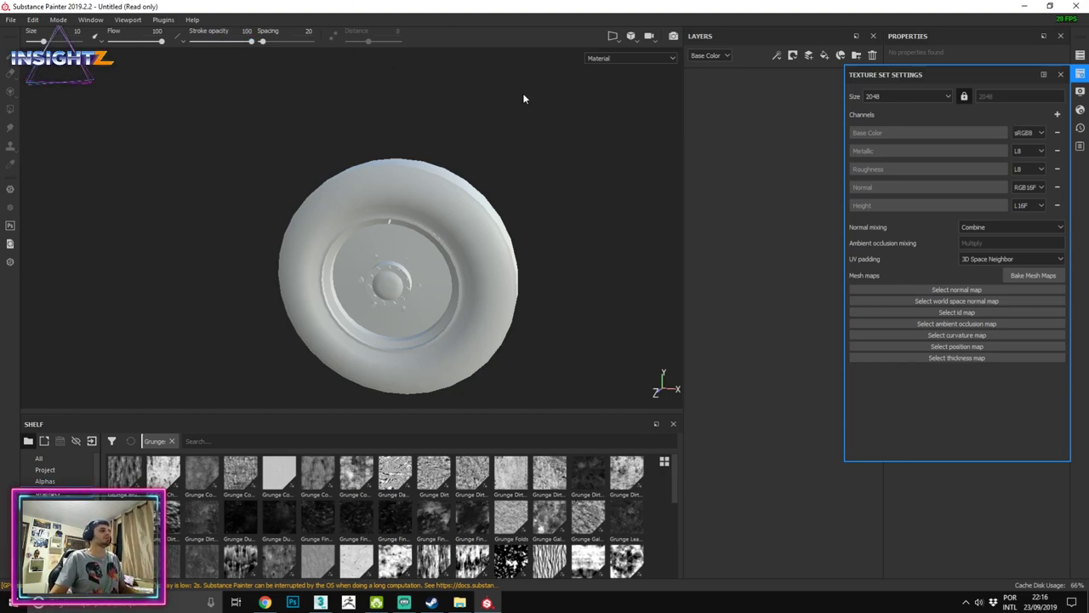
alt+drag(436, 106, 459, 192)
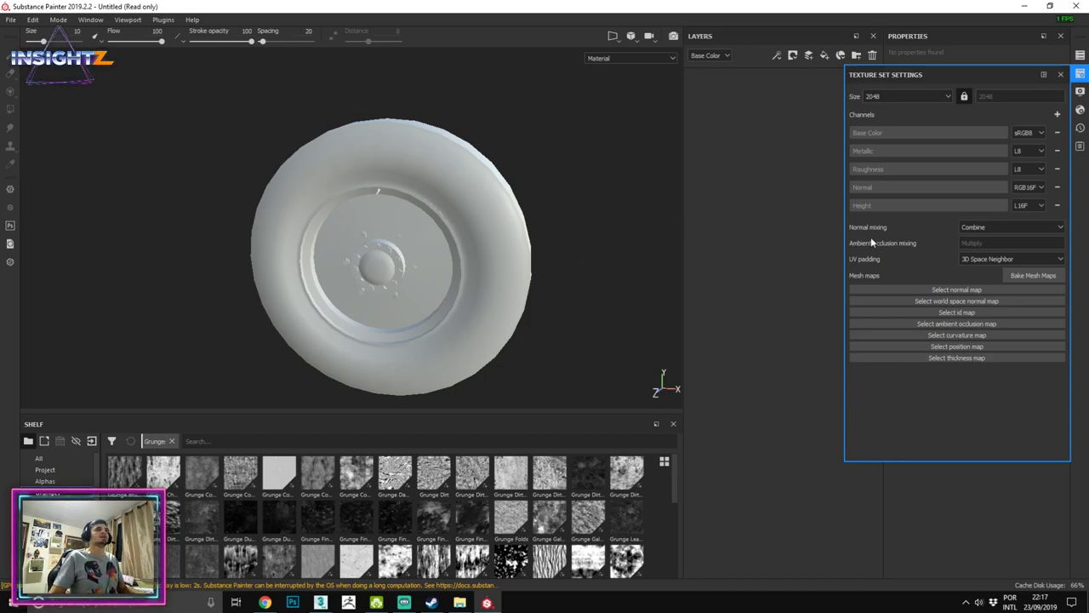
Step: Bake the Tire mesh maps with Tire_high as the high-definition mesh instead of the low poly
click(1025, 277)
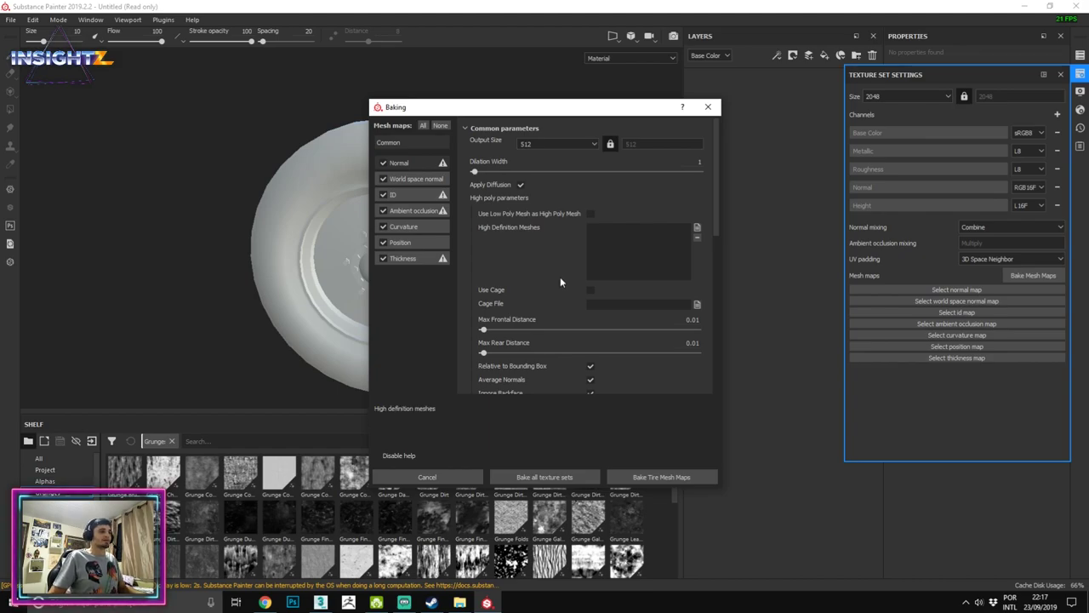
click(592, 213)
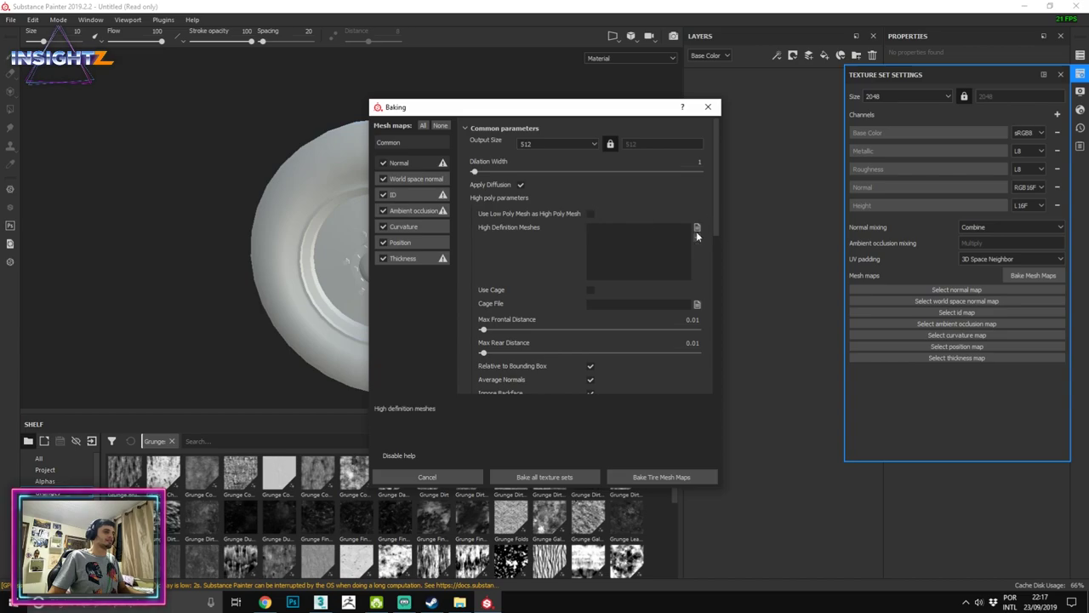
click(697, 227)
click(635, 204)
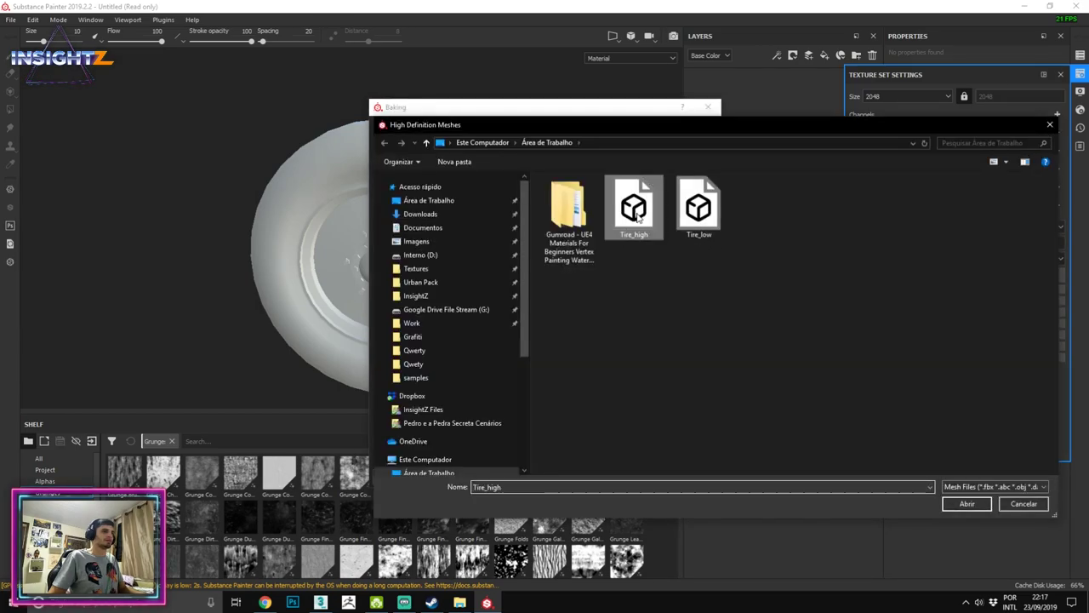
double_click(635, 205)
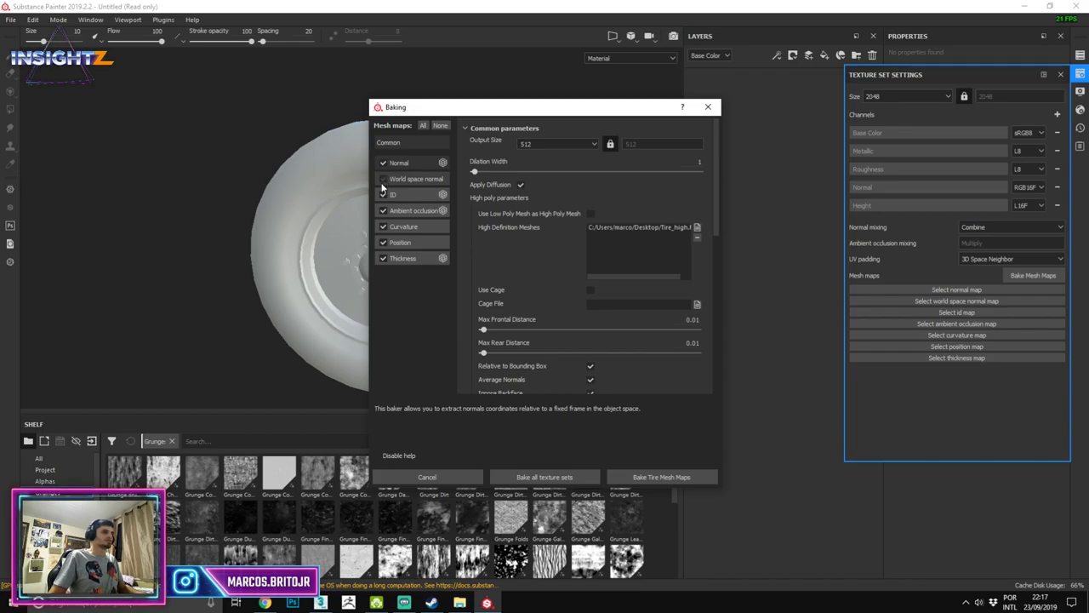
scroll(596, 255, down, 5)
click(647, 212)
click(639, 232)
click(661, 477)
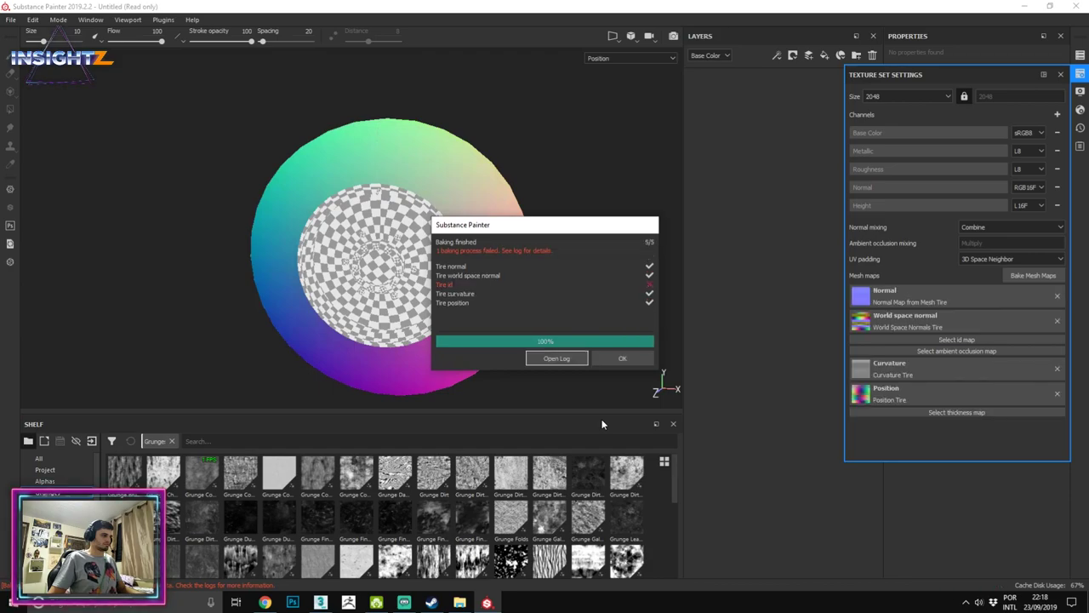
Step: Dismiss the bake results and bake all texture sets at 4096 output size
click(622, 358)
scroll(579, 340, down, 3)
click(561, 481)
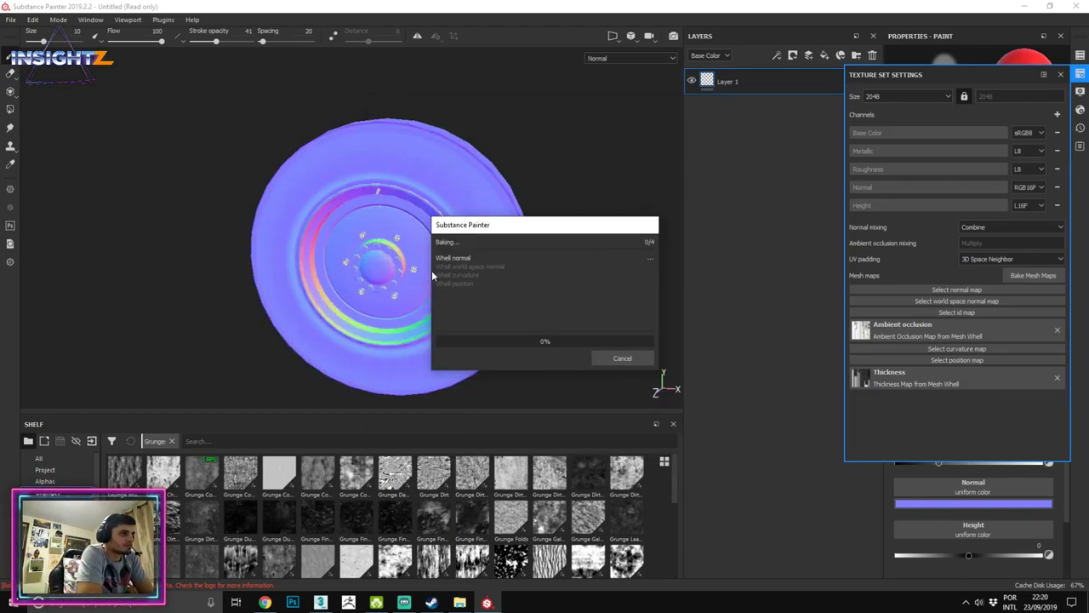
click(1013, 275)
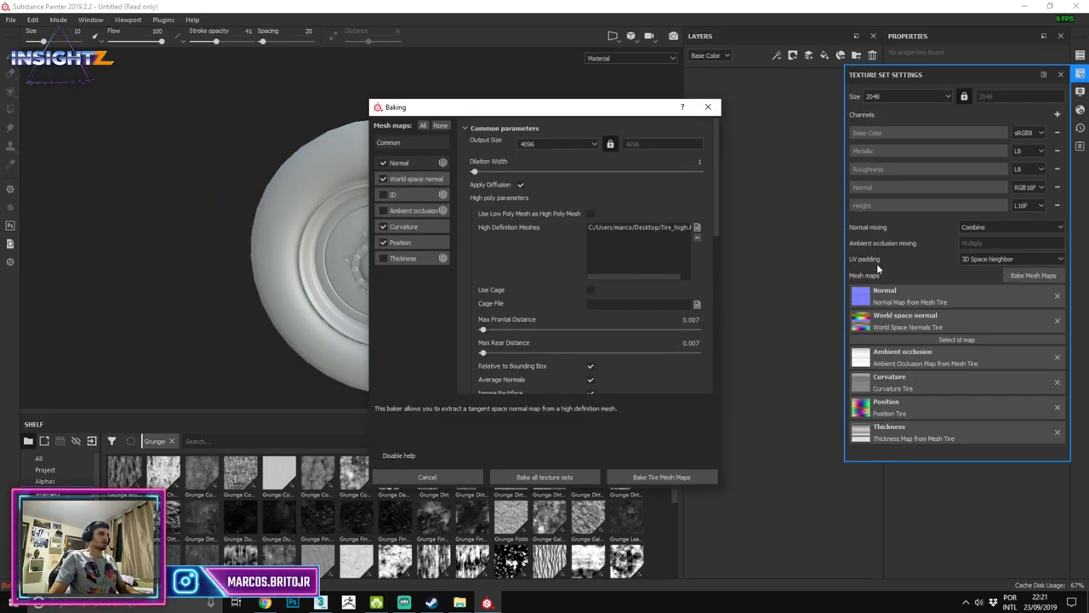
scroll(606, 214, down, 3)
scroll(606, 214, down, 2)
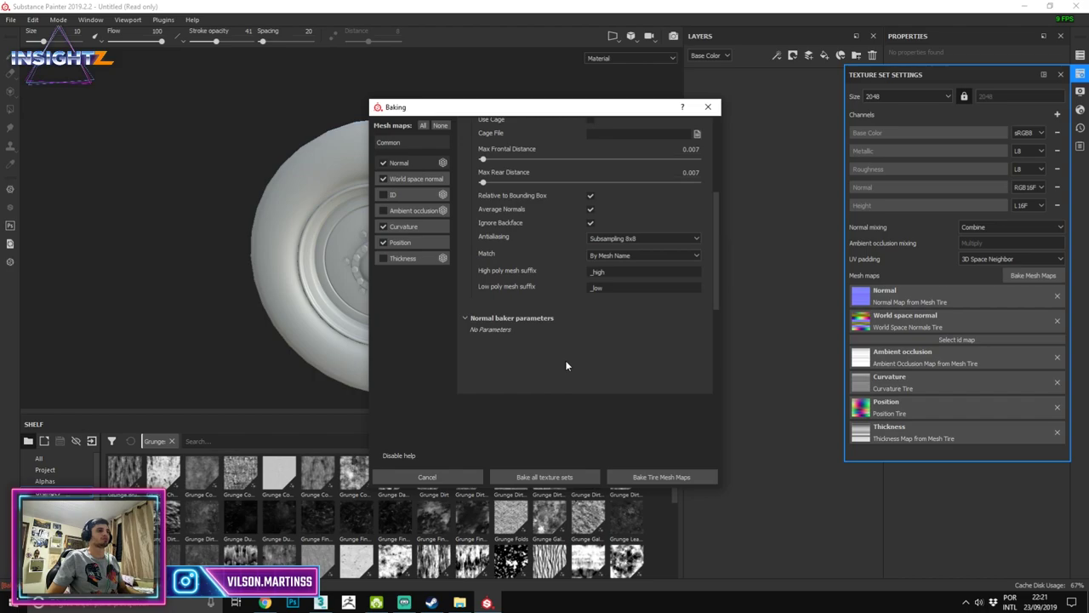
scroll(552, 315, up, 5)
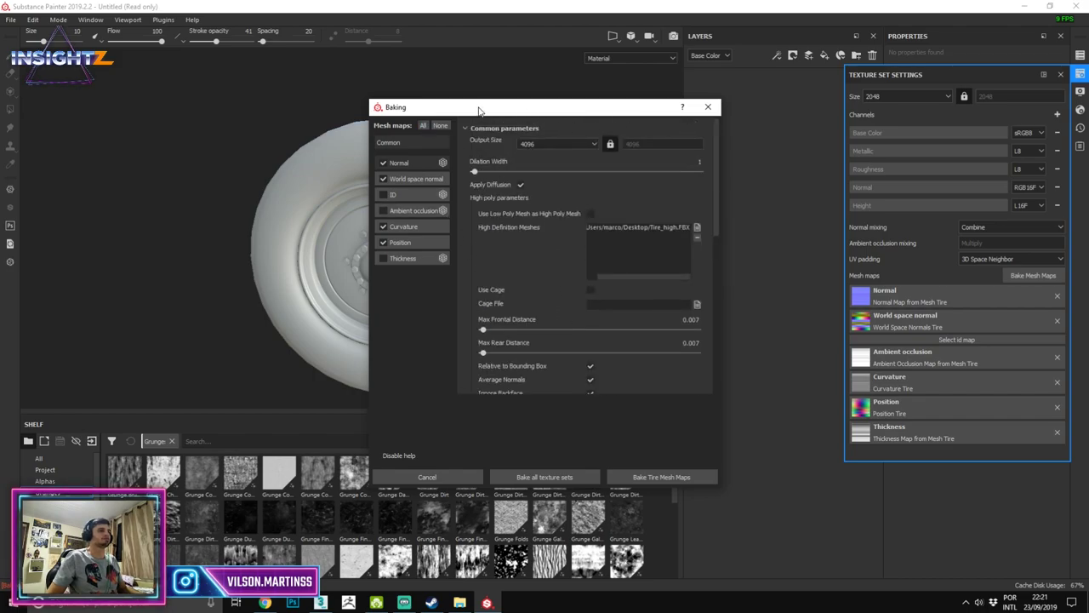
scroll(591, 253, down, 2)
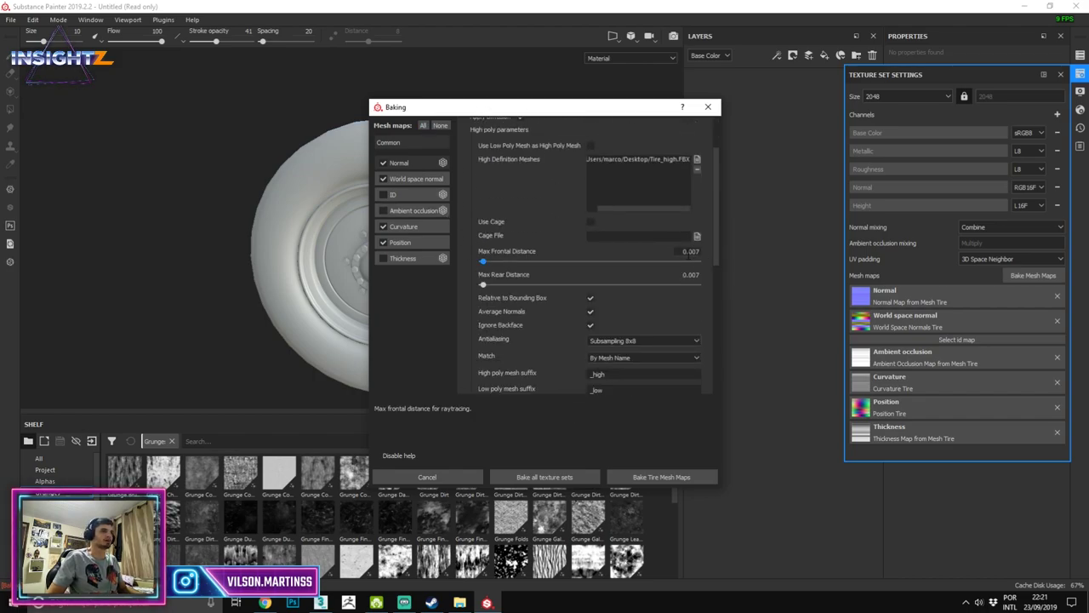
click(543, 476)
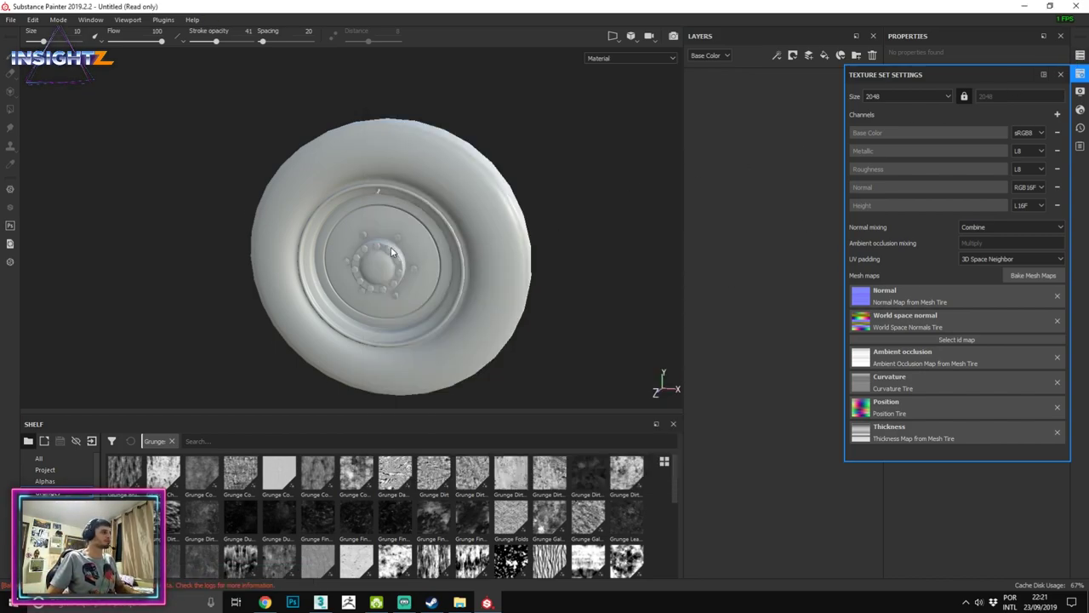
Step: Orbit and zoom around the tire to inspect the baked hub and rim, then close Texture Set Settings
alt+drag(485, 247, 477, 245)
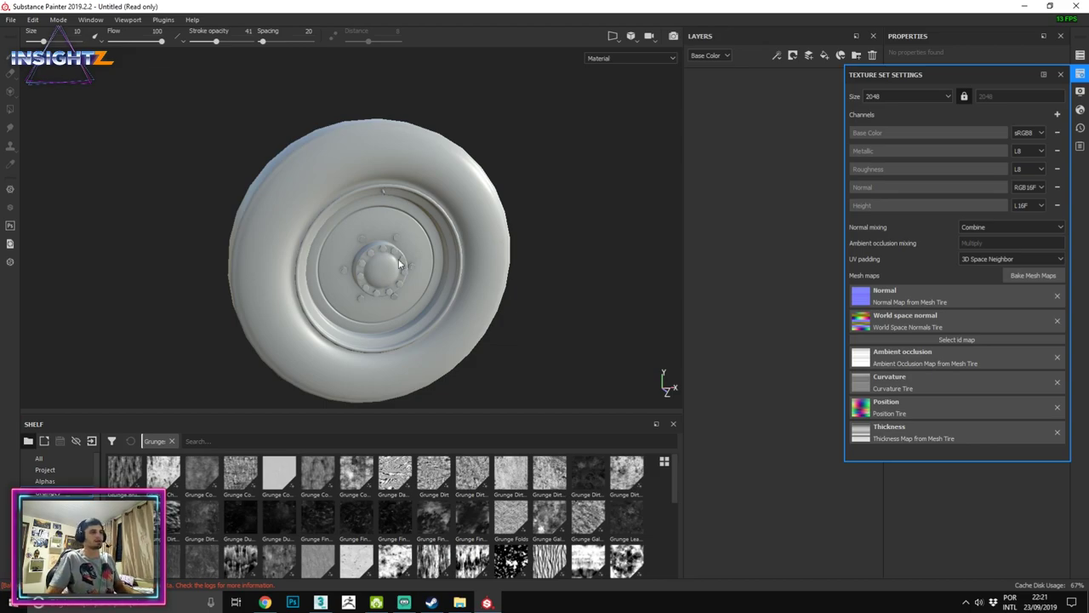
scroll(472, 241, up, 2)
scroll(464, 237, up, 2)
scroll(451, 230, up, 3)
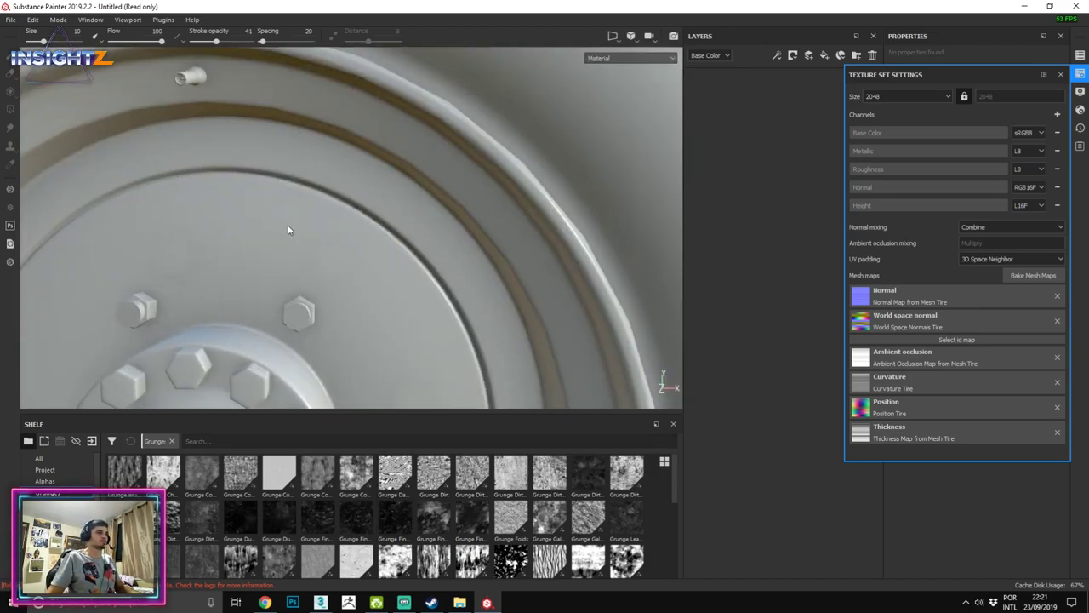
alt+middle_drag(288, 230, 312, 199)
alt+drag(311, 199, 407, 127)
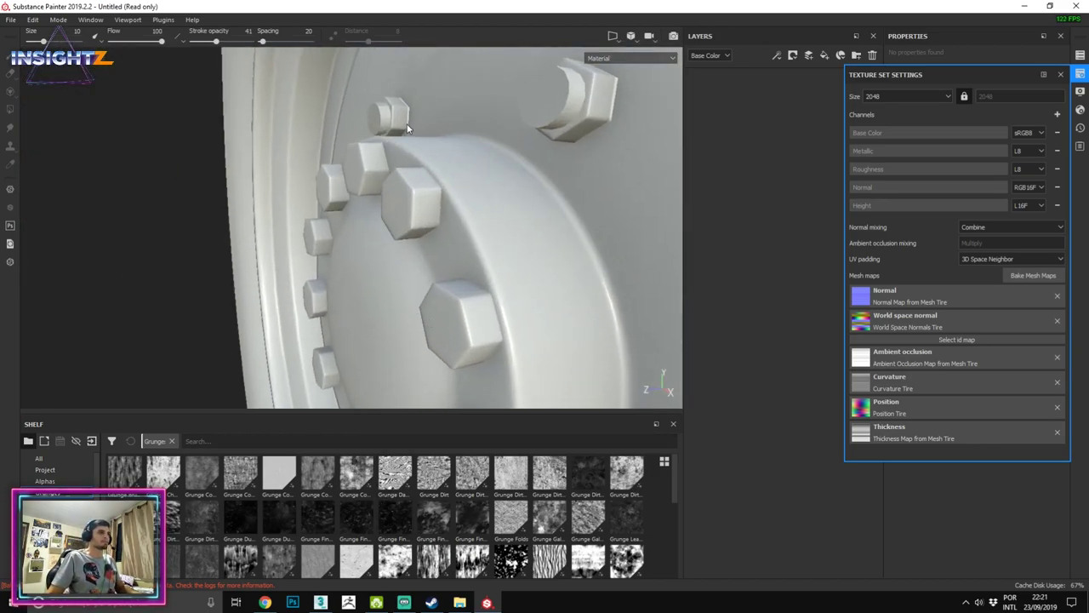
mouse_move(433, 187)
alt+mouse_down()
mouse_move(406, 148)
mouse_move(309, 241)
alt+mouse_up()
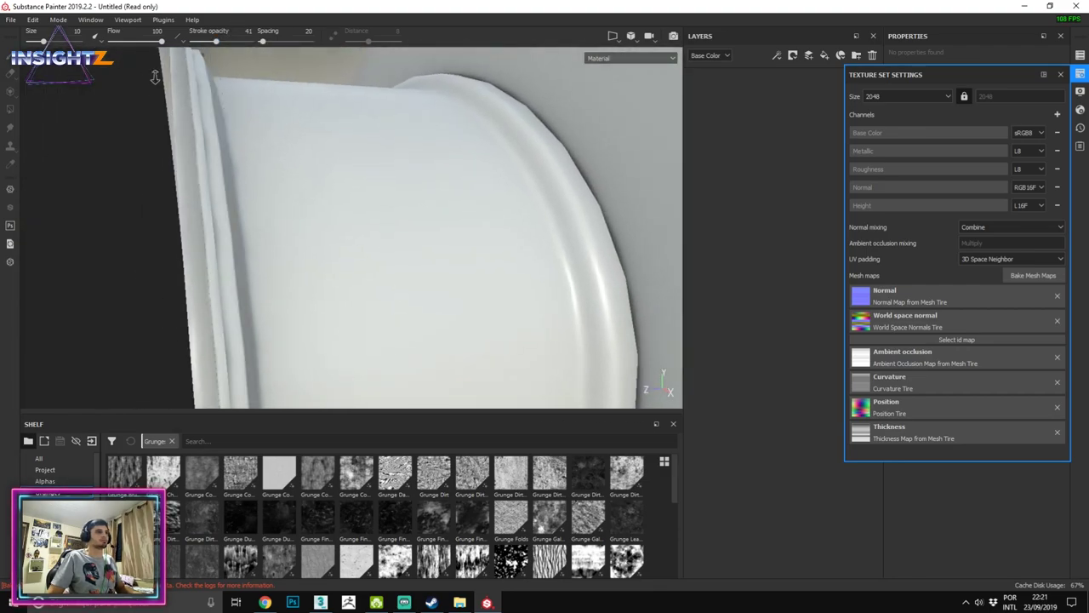
scroll(226, 170, down, 5)
mouse_move(225, 171)
alt+mouse_down()
mouse_move(375, 216)
mouse_move(434, 72)
alt+mouse_up()
scroll(374, 215, down, 1)
click(1061, 74)
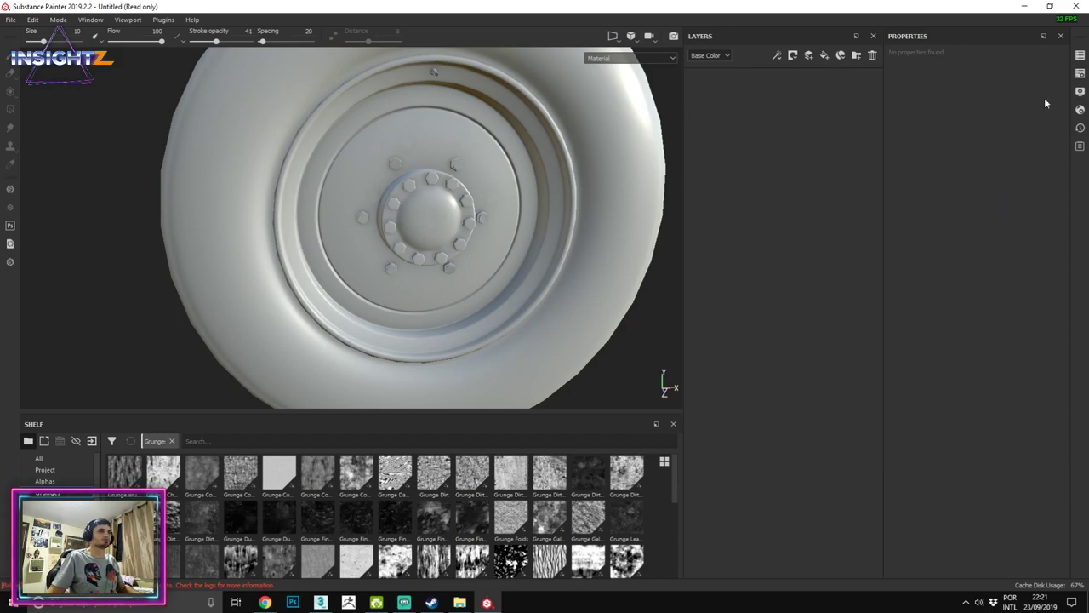
Step: Raise environment opacity to full and try the Bonifacio Aragon Stairs environment map
click(1079, 91)
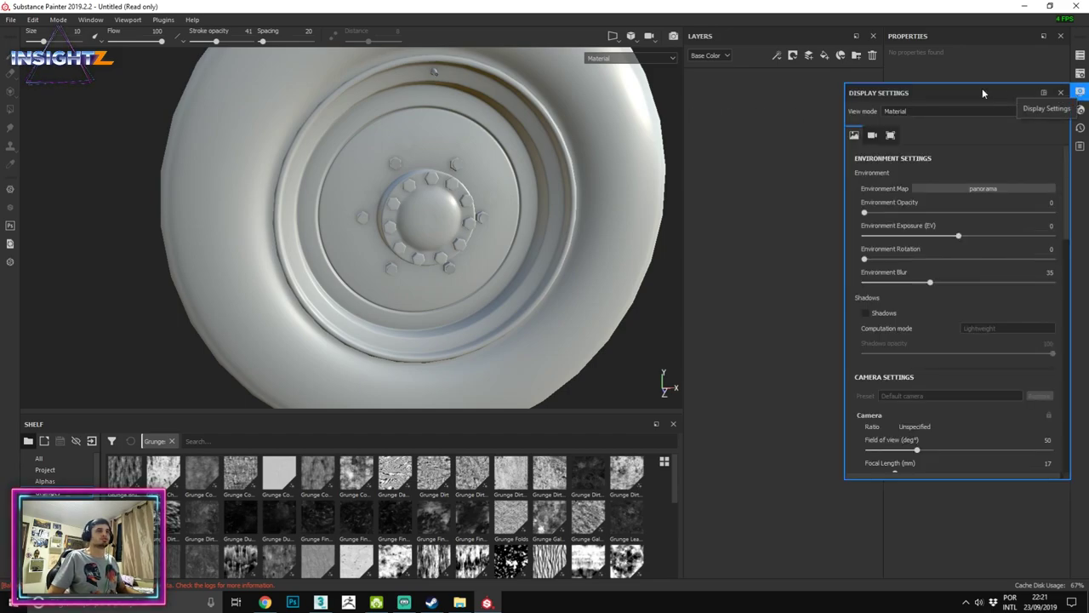
scroll(401, 80, down, 2)
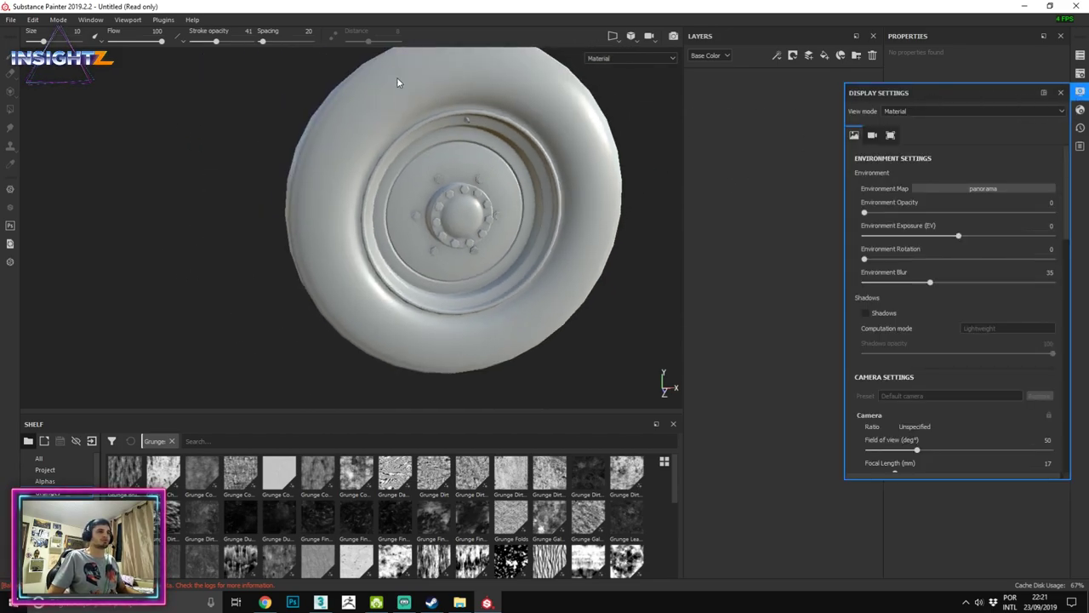
scroll(474, 165, down, 2)
scroll(463, 130, down, 2)
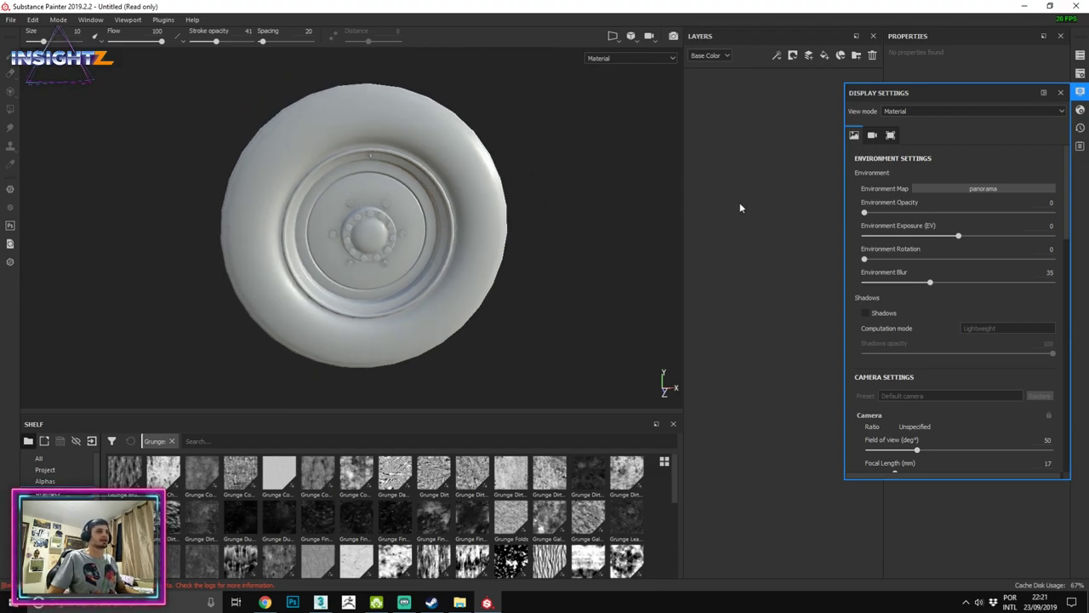
drag(865, 212, 1054, 212)
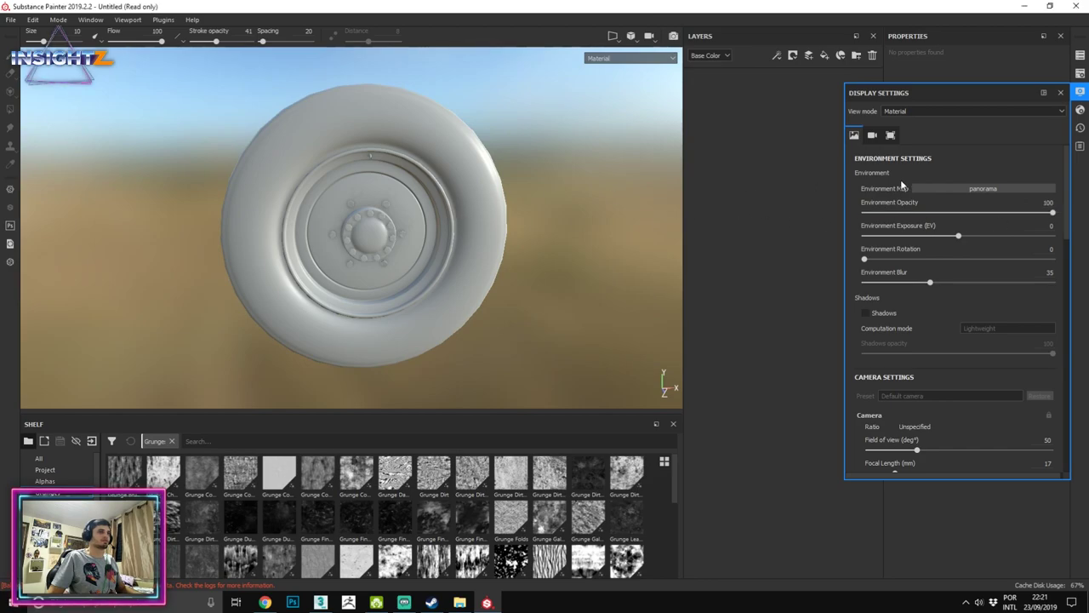
alt+drag(507, 211, 414, 182)
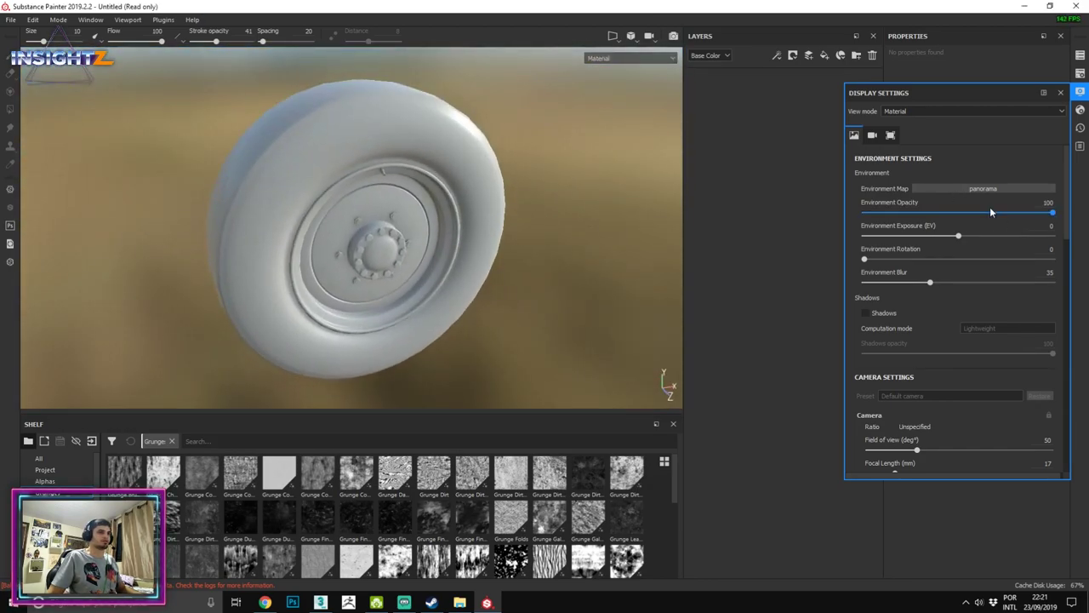
click(986, 189)
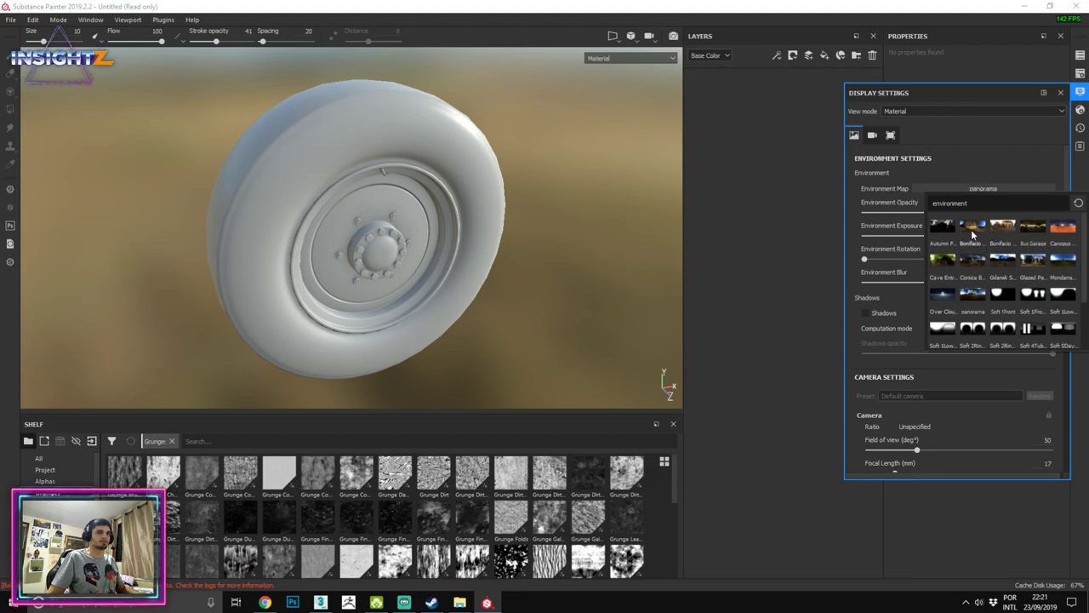
click(973, 226)
alt+drag(535, 182, 494, 199)
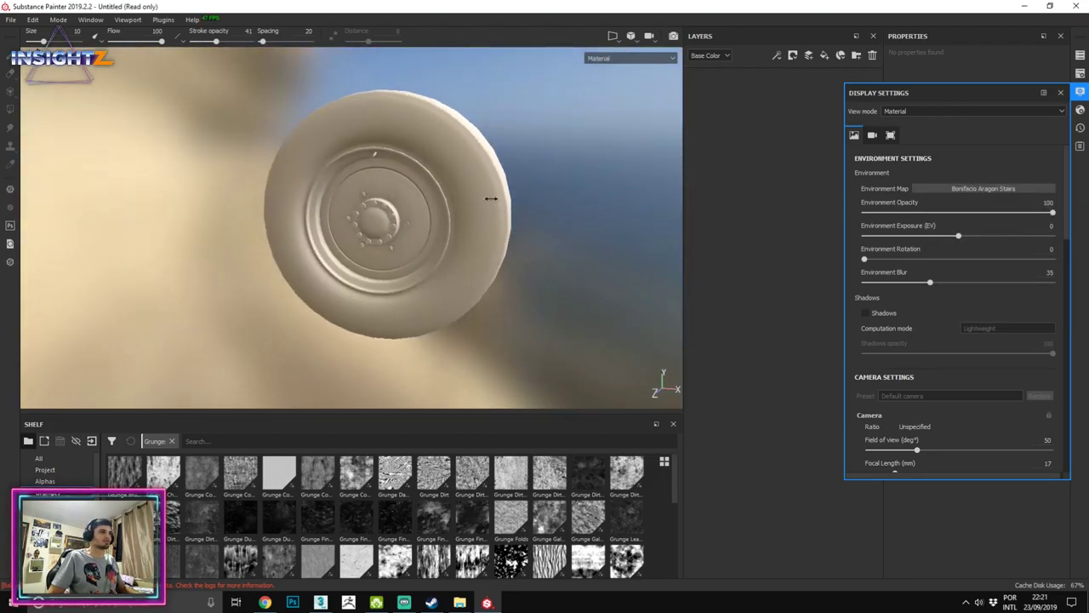
mouse_move(494, 200)
shift+right_down()
mouse_move(238, 212)
mouse_move(366, 203)
shift+right_up()
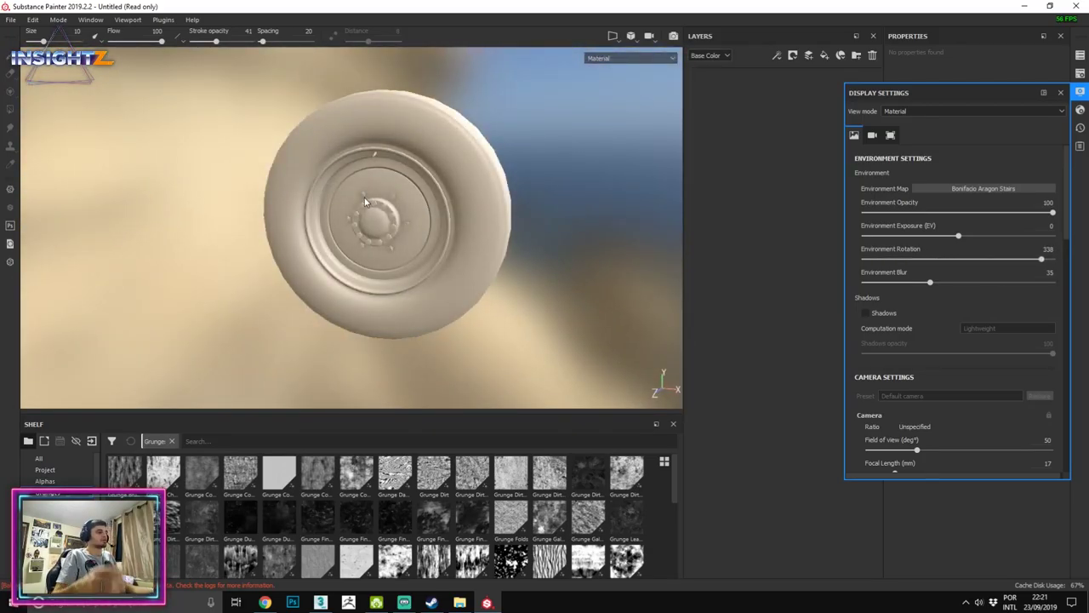
mouse_move(268, 202)
alt+mouse_down()
mouse_move(377, 189)
mouse_move(442, 255)
mouse_move(553, 186)
alt+mouse_up()
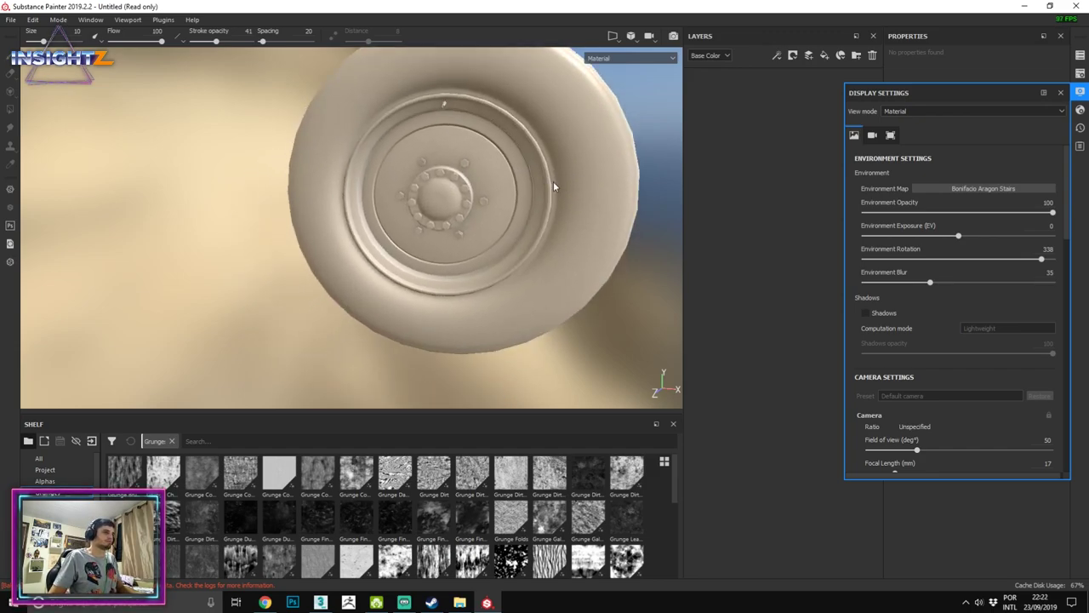
Step: Switch the environment map to Villa Nova Street and fade its opacity to 0
click(960, 189)
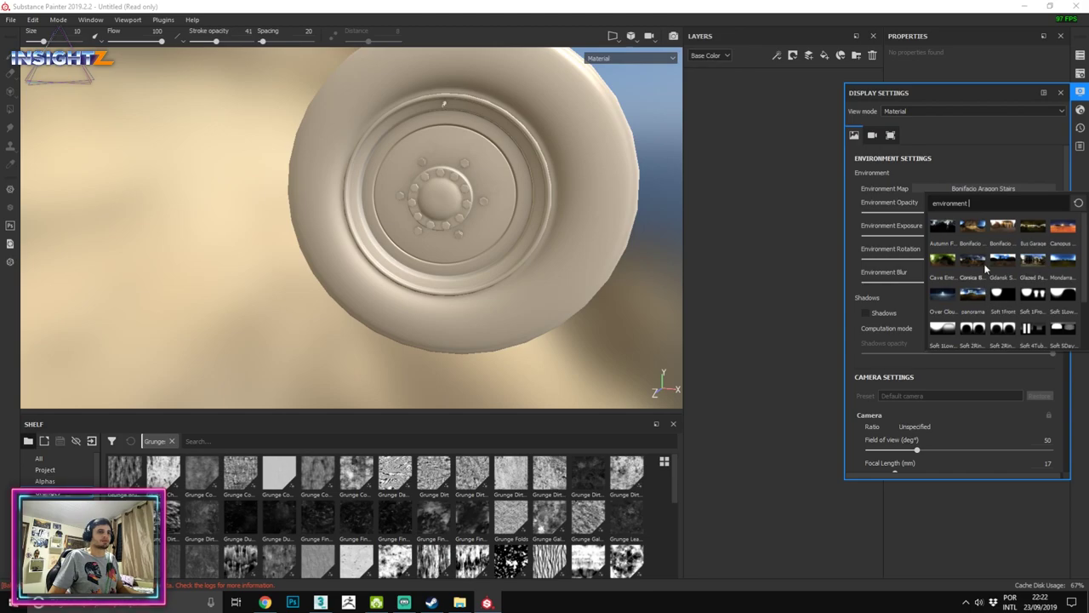
scroll(1004, 269, down, 2)
click(954, 329)
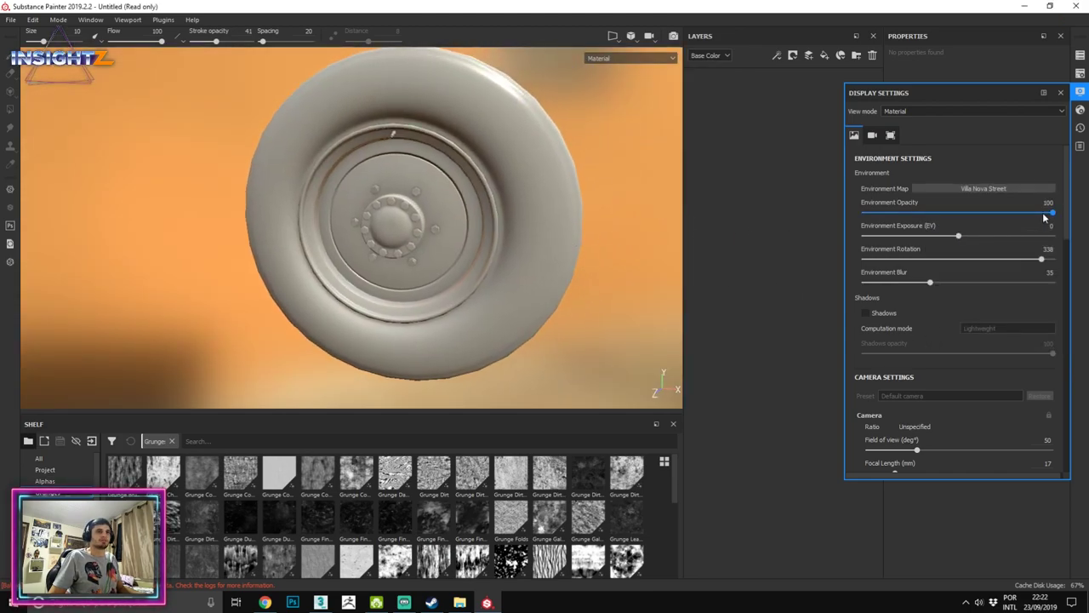
mouse_move(1049, 214)
mouse_down()
mouse_move(890, 223)
mouse_move(919, 249)
mouse_move(820, 243)
mouse_up()
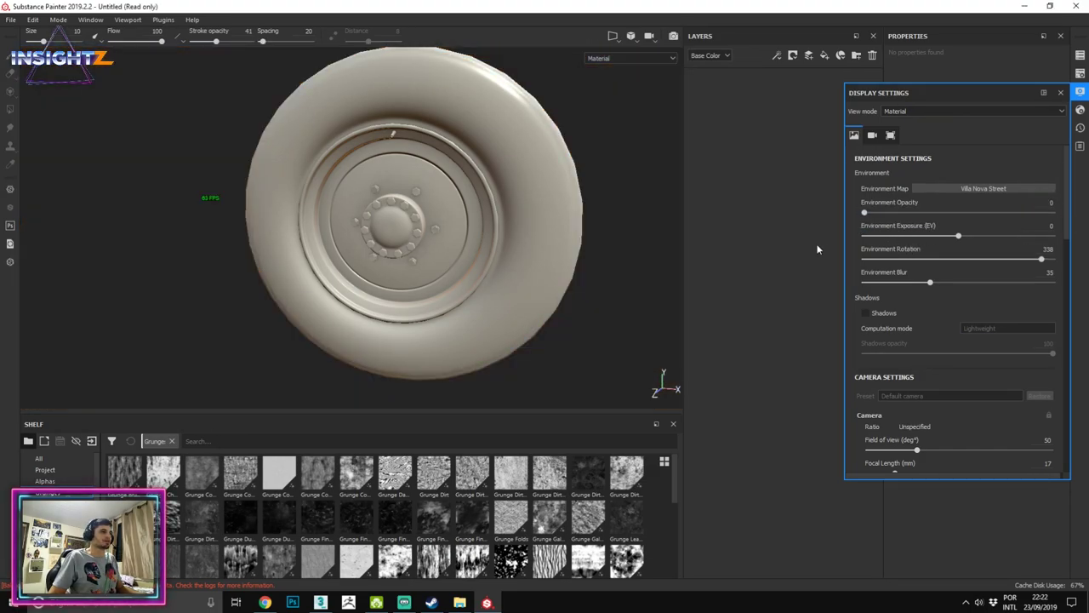
Step: Bring environment opacity back to 97 and reset exposure to 0 after testing
alt+drag(443, 170, 546, 159)
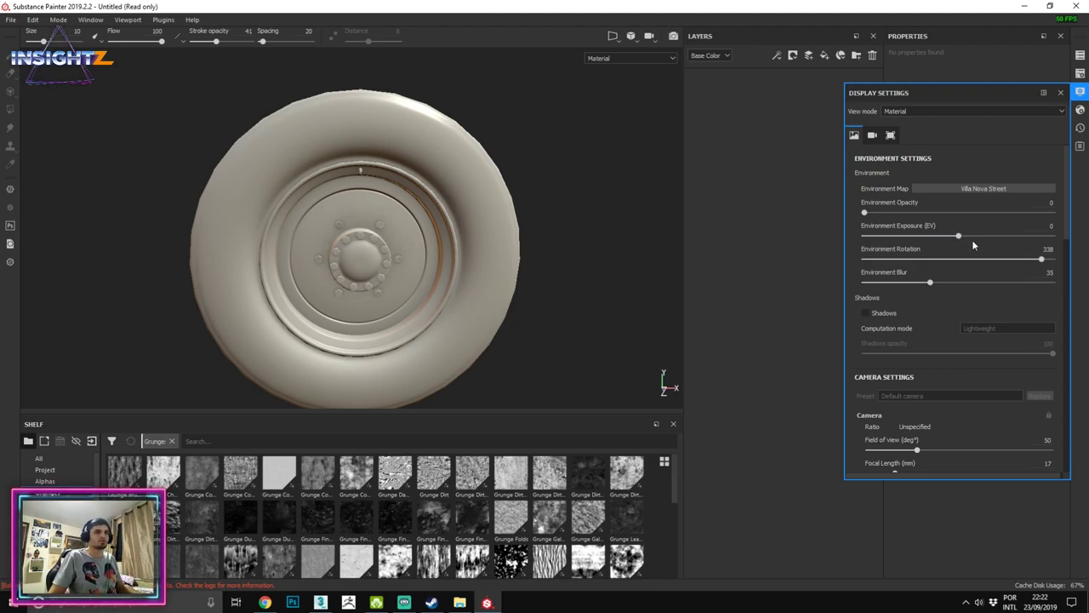
drag(920, 213, 1047, 213)
mouse_move(958, 235)
mouse_down()
mouse_move(1016, 236)
mouse_move(919, 234)
mouse_move(944, 236)
mouse_move(942, 258)
mouse_up()
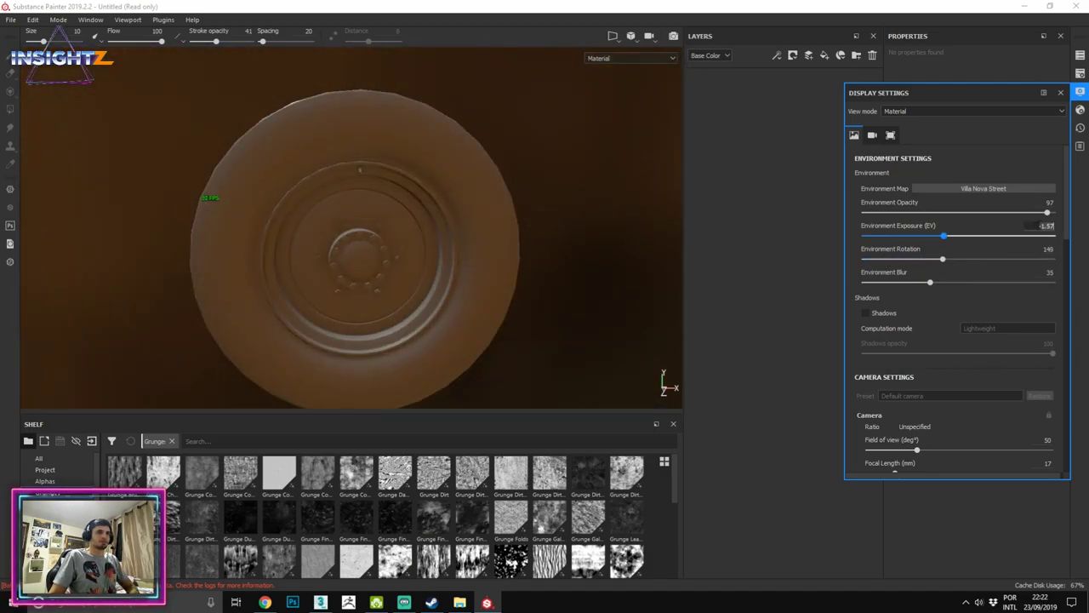
text(0)
key(Return)
Step: Try different environment rotations, including 360, 0 and 127, while orbiting the wheel
drag(950, 261, 937, 259)
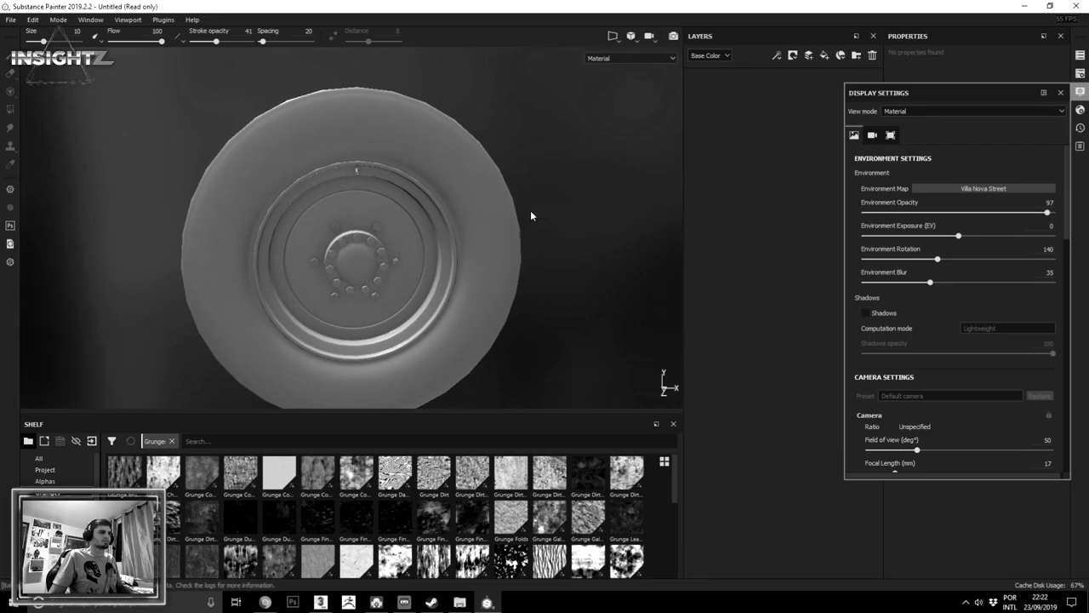
mouse_move(530, 216)
alt+mouse_down()
mouse_move(533, 207)
mouse_move(604, 224)
mouse_move(599, 232)
alt+mouse_up()
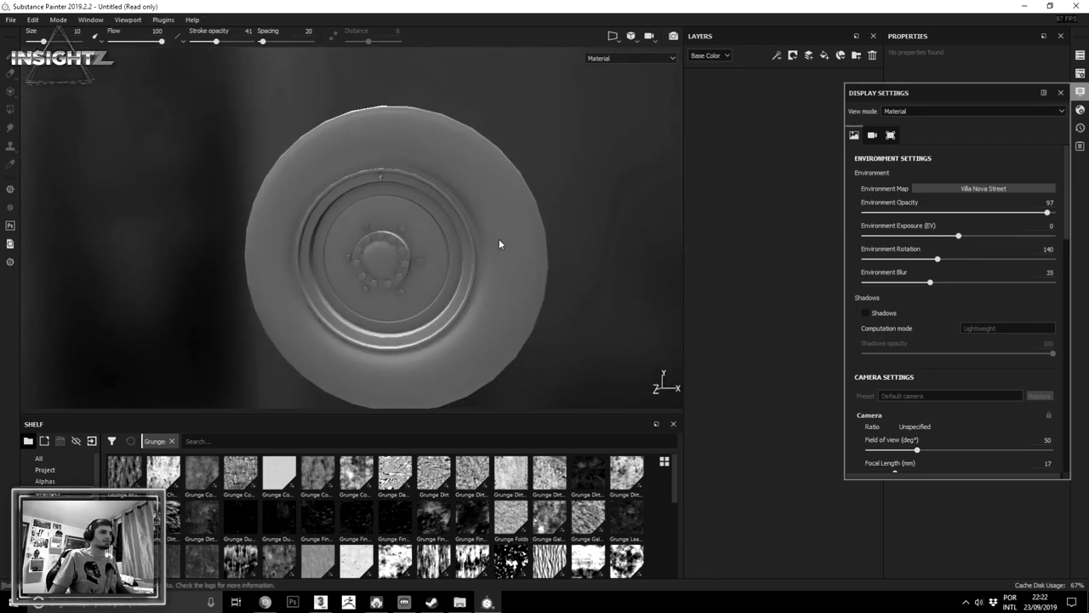
shift+click(499, 247)
mouse_move(596, 230)
alt+mouse_down()
mouse_move(479, 230)
mouse_move(535, 224)
alt+mouse_up()
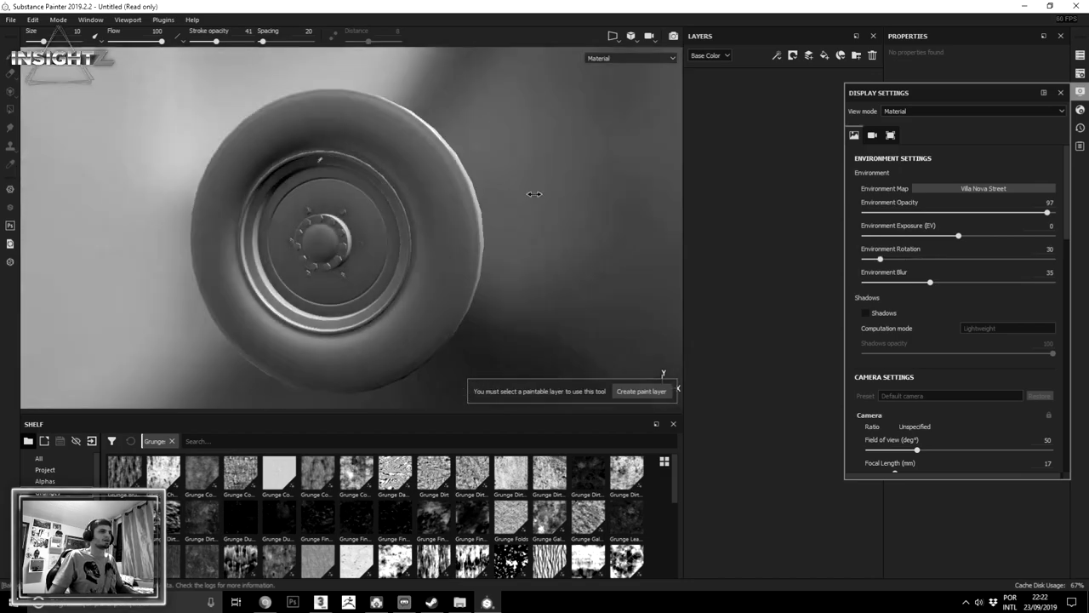
shift+right_drag(567, 205, 537, 197)
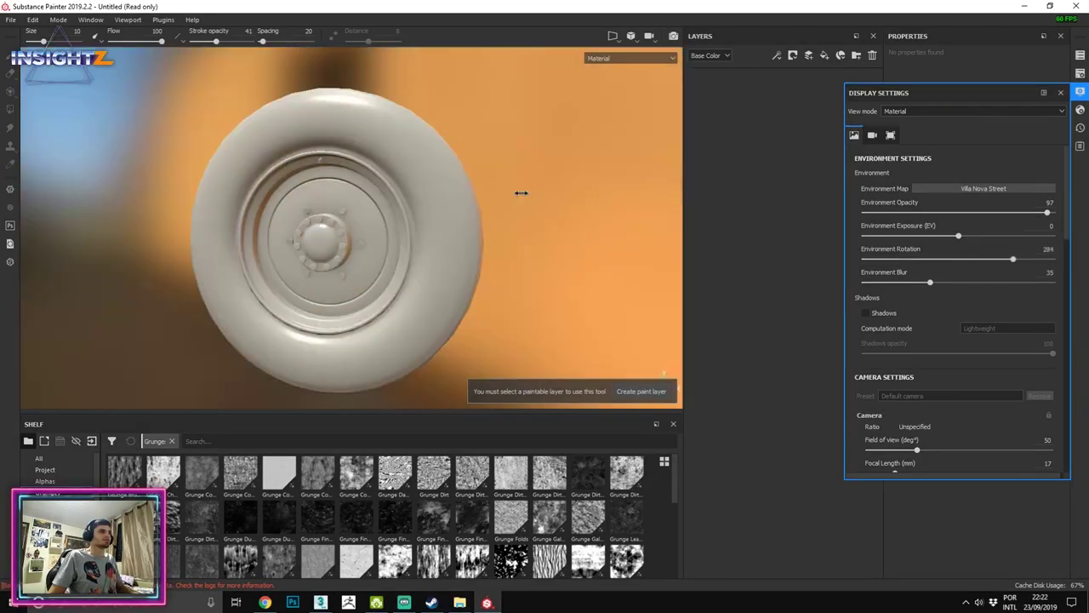
key(shift)
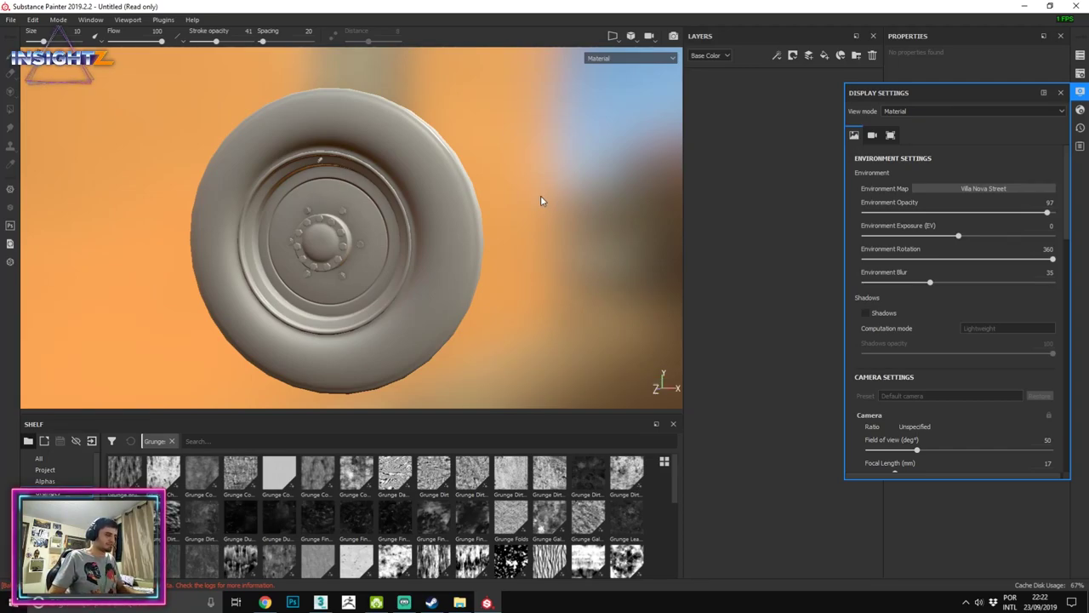
mouse_move(511, 187)
shift+right_down()
mouse_move(462, 167)
mouse_move(542, 173)
mouse_move(559, 204)
shift+right_up()
drag(923, 260, 816, 251)
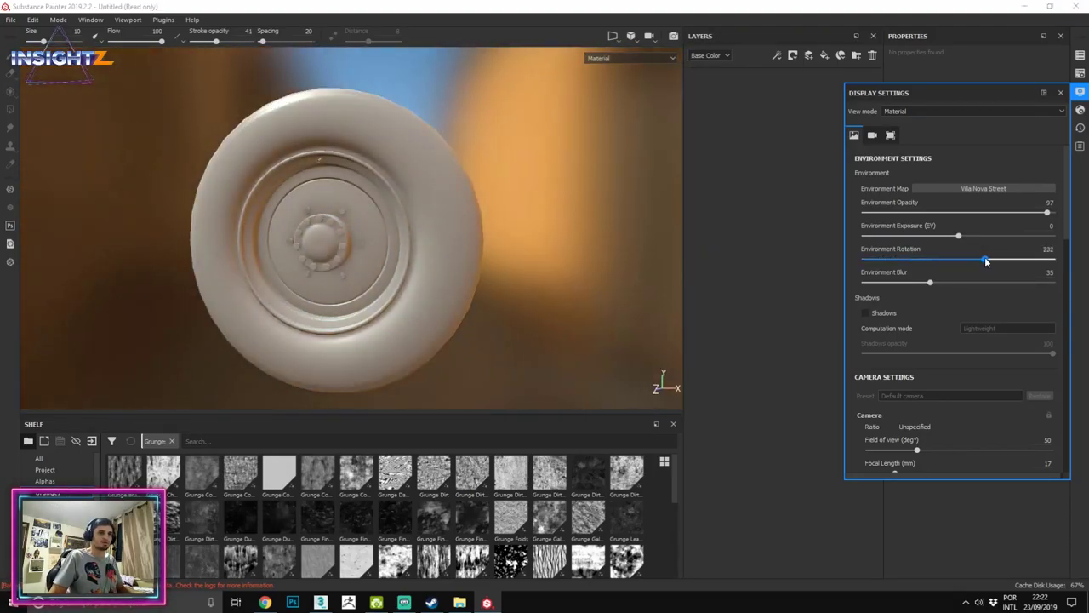
click(919, 258)
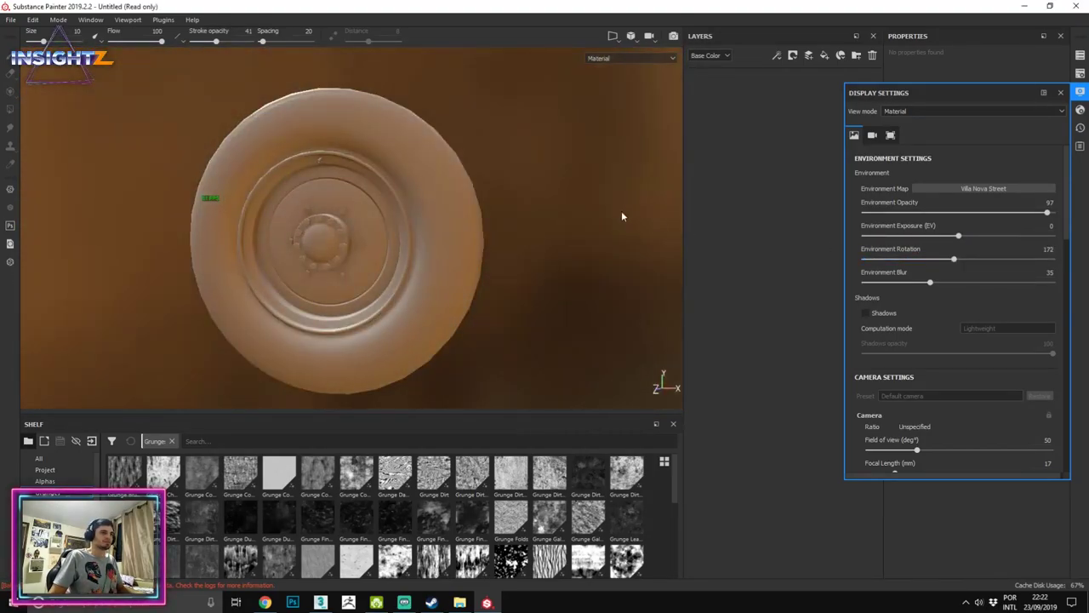
key(shift)
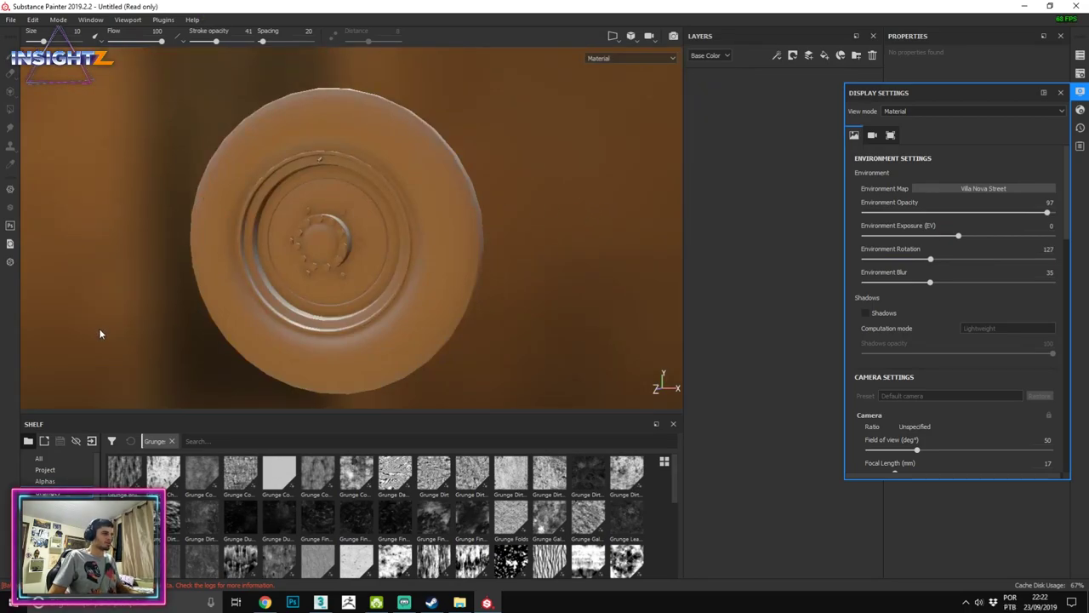
key(shift)
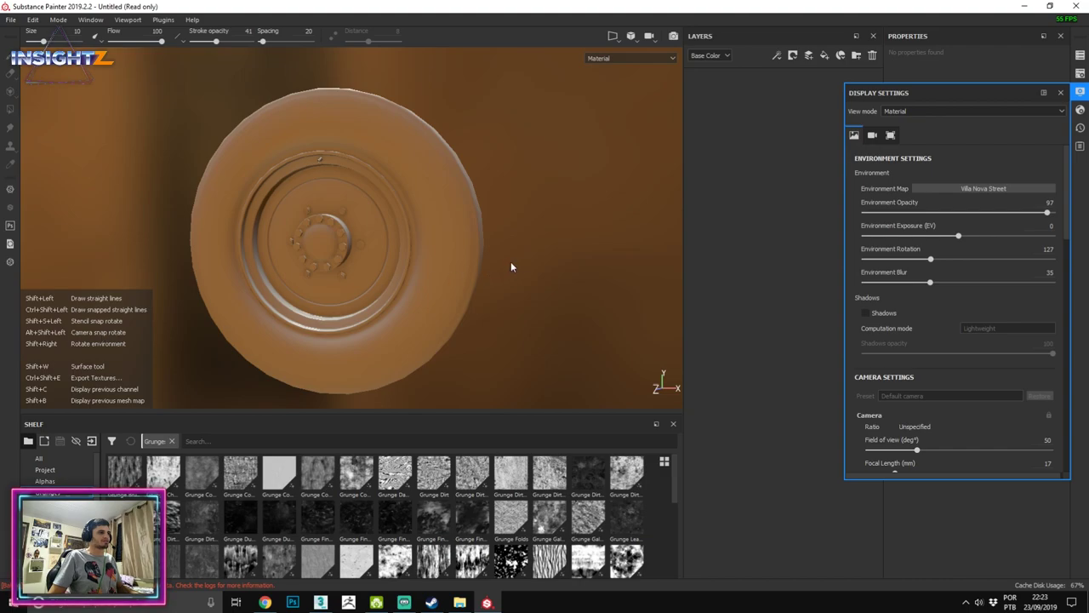
Step: Set environment blur to 38, hide the background at 0 opacity, and rotate lighting to about 78
drag(942, 283, 863, 284)
mouse_move(504, 231)
alt+mouse_down()
mouse_move(509, 264)
mouse_move(382, 219)
mouse_move(567, 243)
alt+mouse_up()
mouse_move(567, 243)
alt+right_down()
mouse_move(435, 289)
mouse_move(486, 323)
mouse_move(615, 300)
mouse_move(631, 311)
alt+right_up()
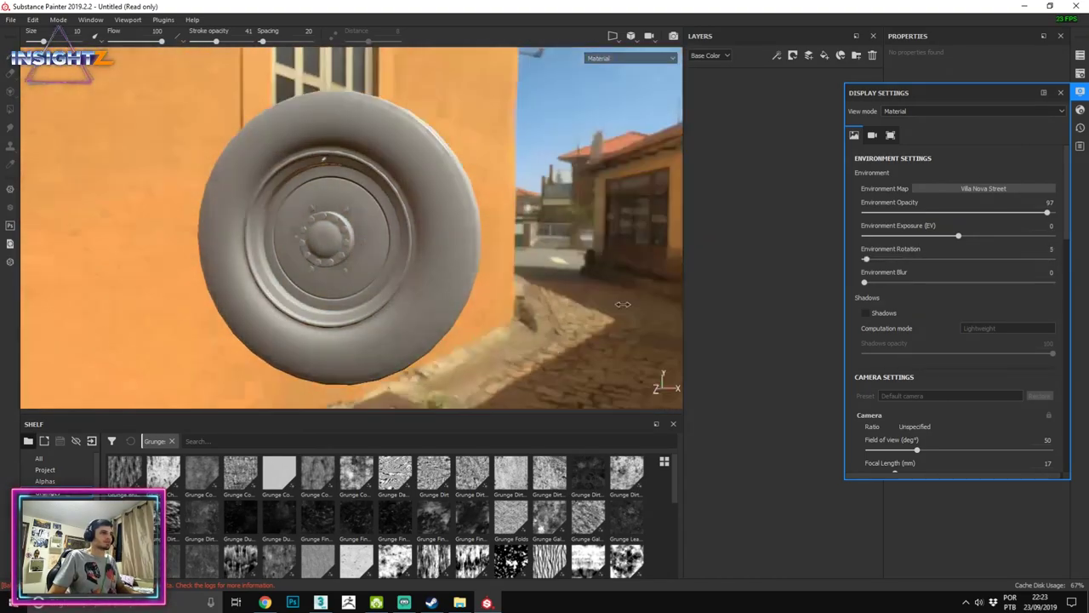
drag(865, 282, 936, 282)
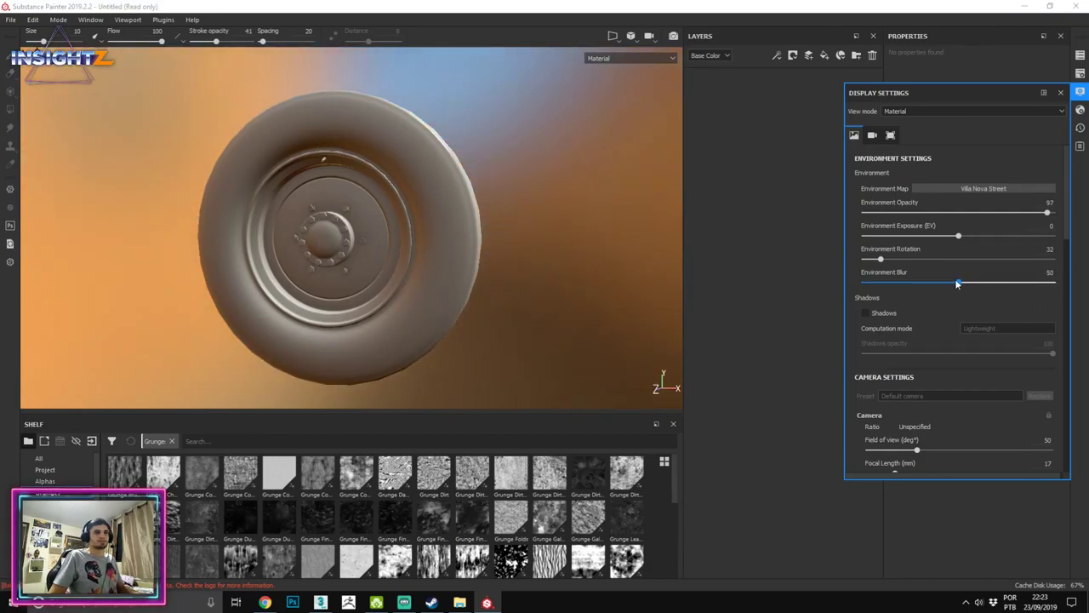
click(966, 189)
drag(1047, 212, 864, 213)
shift+right_drag(502, 249, 535, 249)
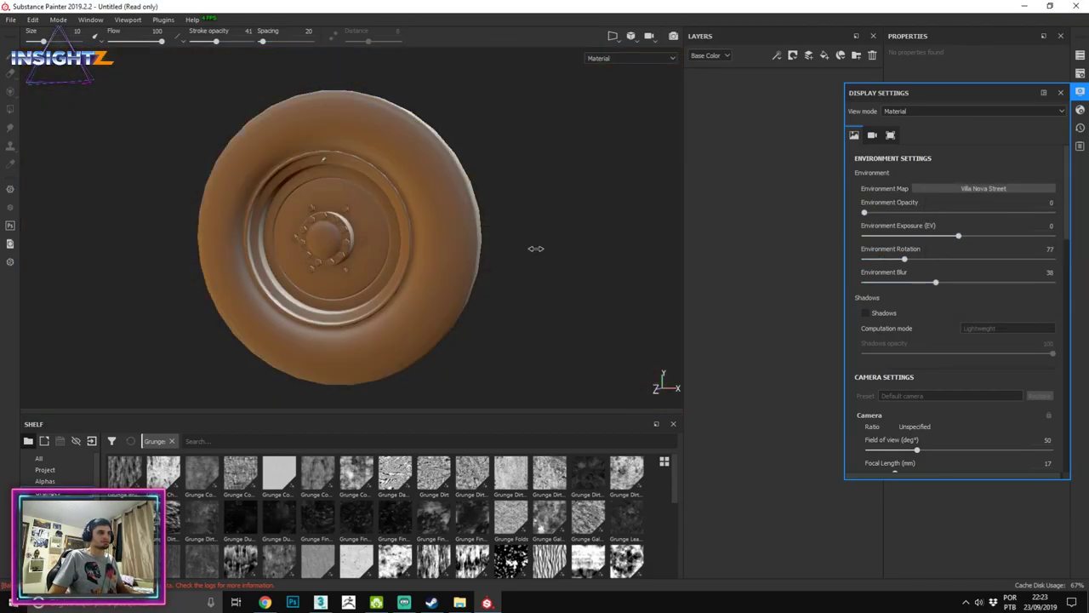
Step: Turn on viewport shadows and try Intensive computation before returning to Lightweight
click(866, 313)
mouse_move(544, 230)
shift+right_down()
mouse_move(565, 247)
mouse_move(535, 245)
shift+right_up()
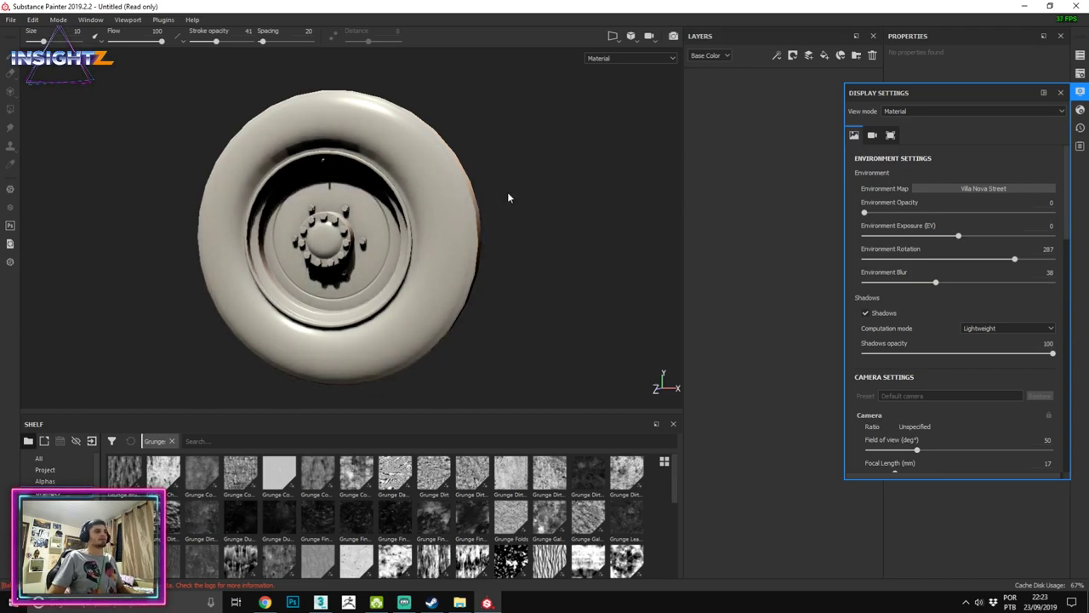
click(1000, 328)
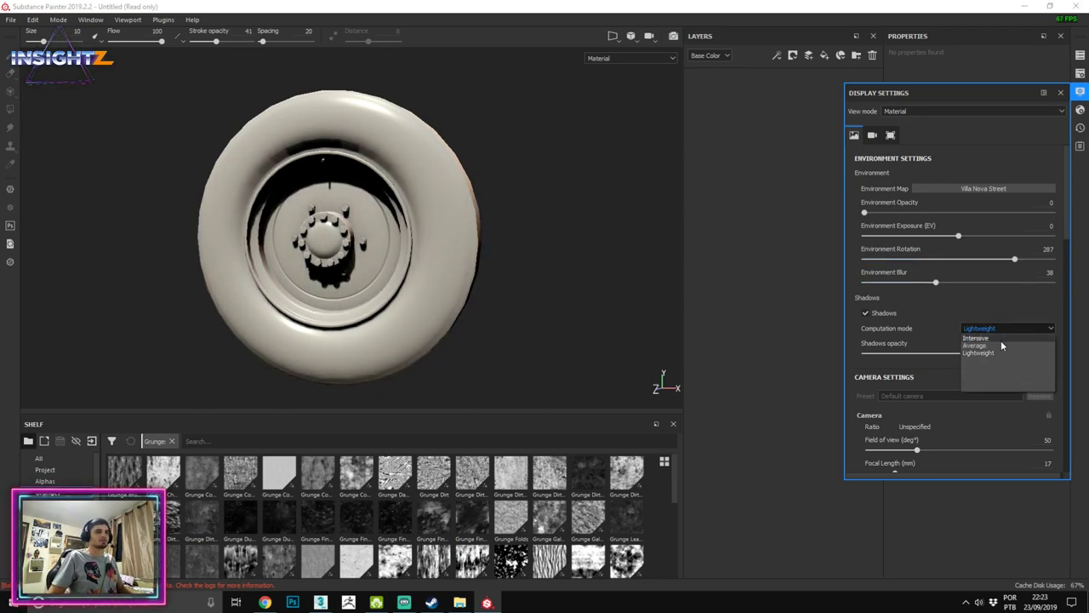
click(990, 338)
click(996, 329)
click(992, 336)
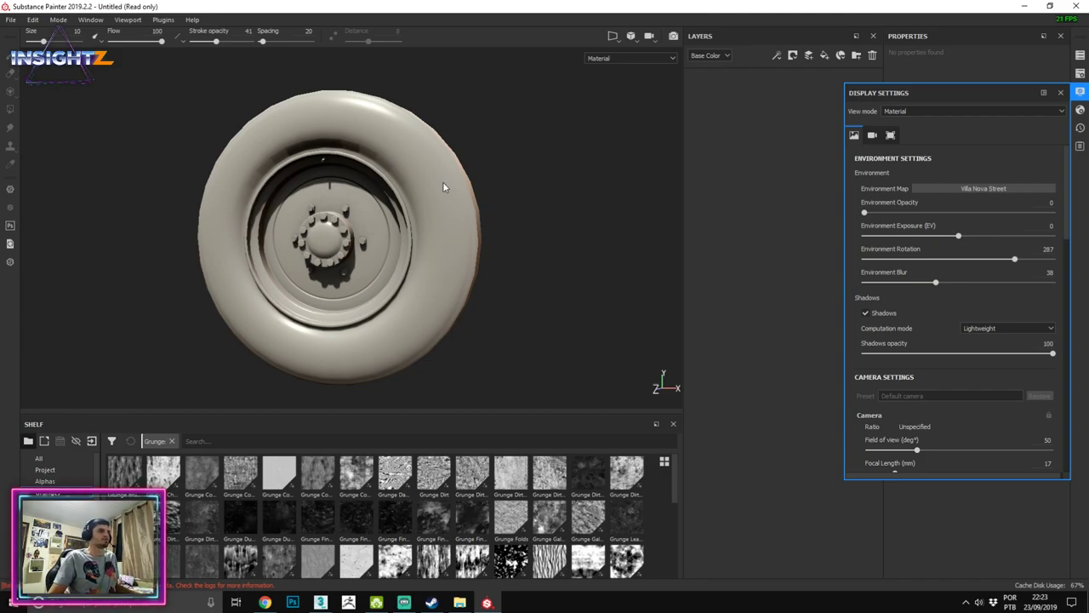
Step: Rotate the environment lighting to 314 and shadow opacity to 54, then disable shadows
mouse_move(443, 187)
shift+right_down()
mouse_move(498, 202)
mouse_move(469, 207)
shift+right_up()
scroll(919, 256, down, 2)
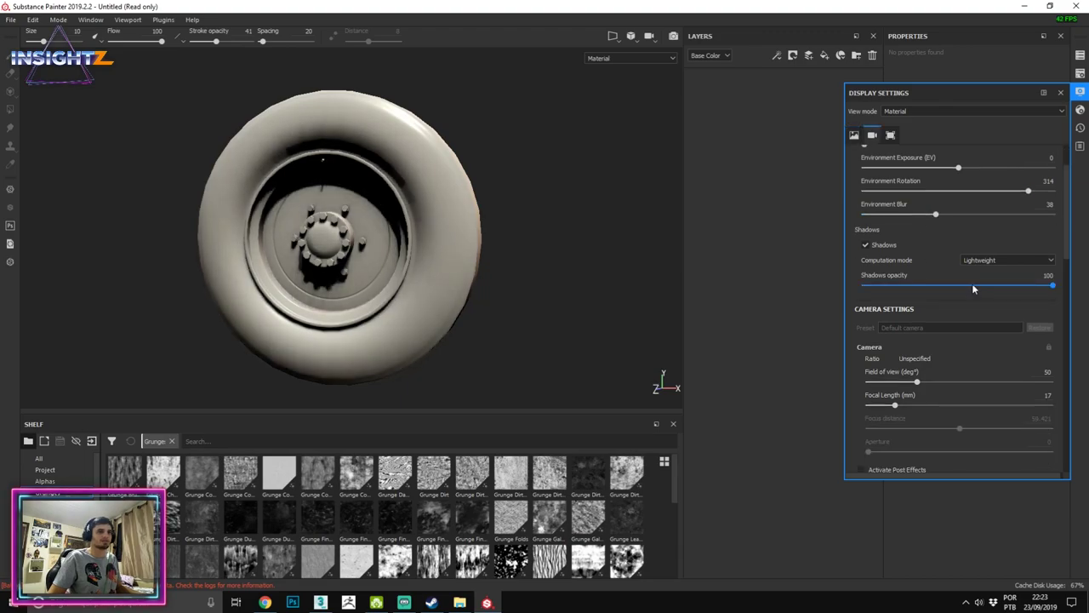
mouse_move(974, 286)
mouse_down()
mouse_move(965, 284)
mouse_move(1056, 285)
mouse_up()
click(897, 249)
Step: Widen the camera field of view past 42 to 50 degrees, giving a 17 mm focal length
scroll(897, 241, down, 2)
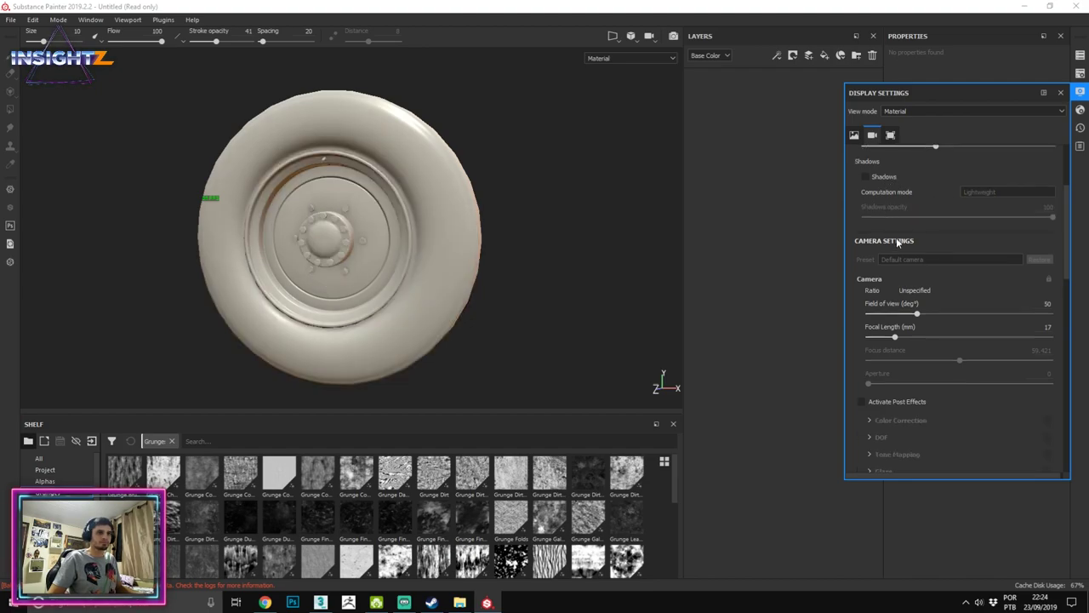
mouse_move(930, 314)
mouse_down()
mouse_move(994, 314)
mouse_move(859, 316)
mouse_move(970, 320)
mouse_move(880, 316)
mouse_move(938, 316)
mouse_move(870, 330)
mouse_move(877, 320)
mouse_up()
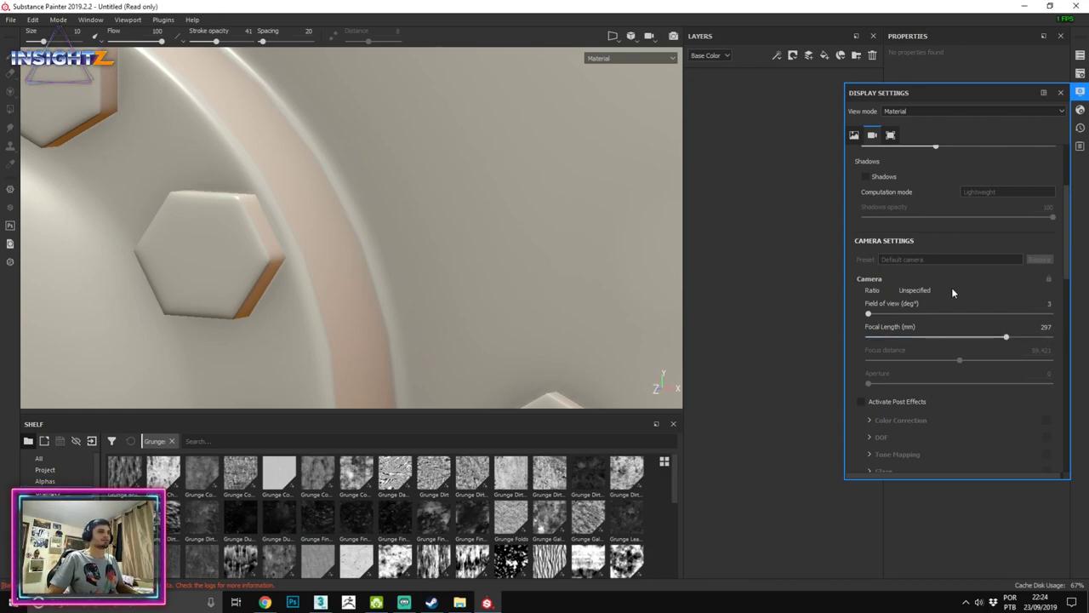
click(907, 313)
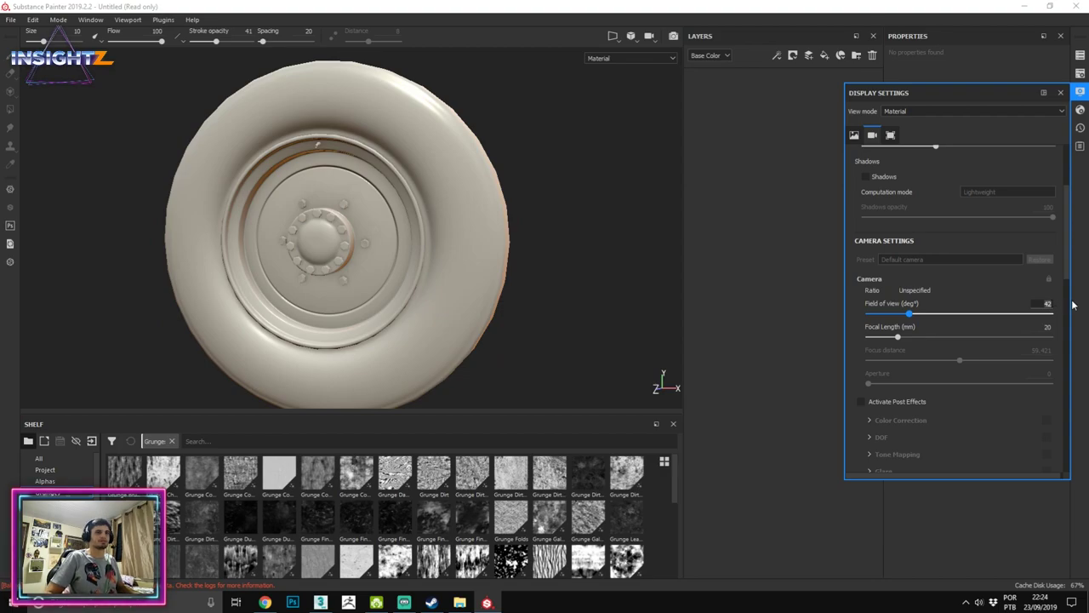
click(916, 313)
mouse_move(590, 309)
alt+mouse_down()
mouse_move(241, 283)
mouse_move(447, 222)
alt+mouse_up()
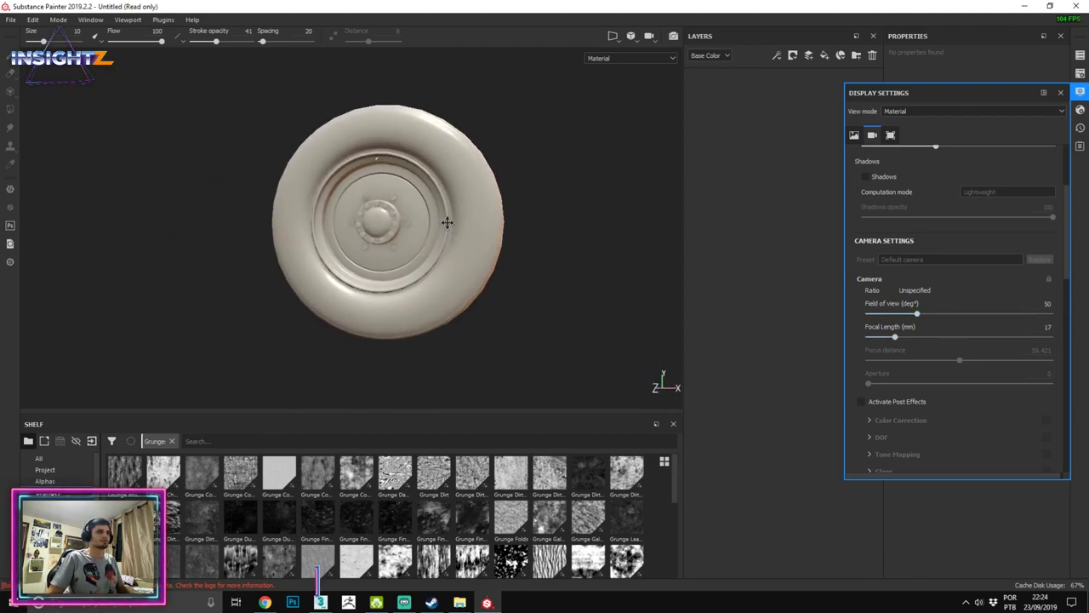
scroll(447, 222, up, 1)
scroll(964, 283, down, 1)
scroll(964, 283, down, 1)
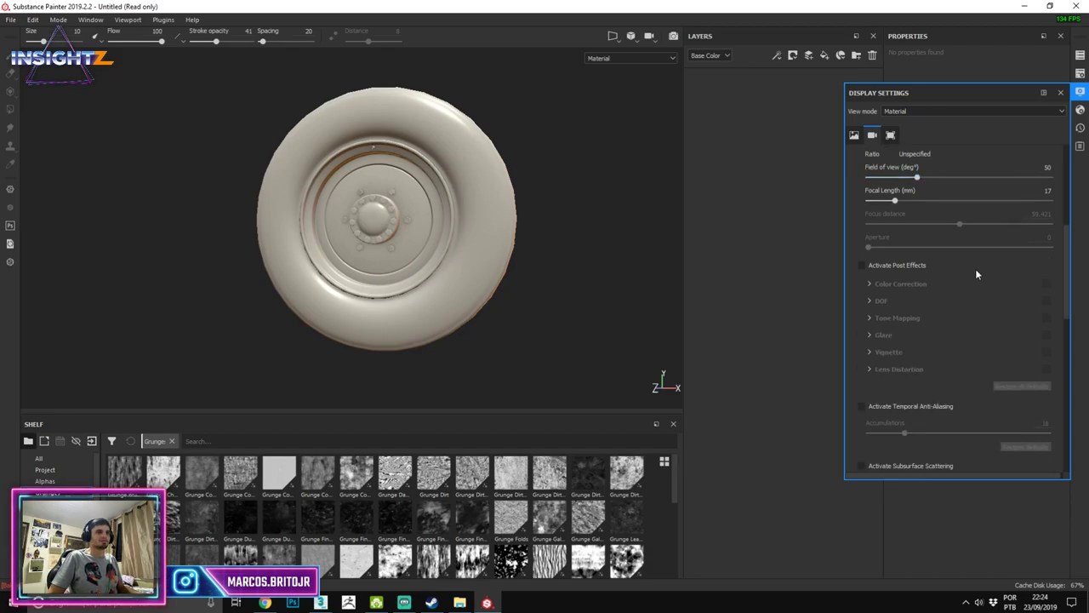
Step: Activate post effects, then enable and expand the Color Correction settings
click(907, 267)
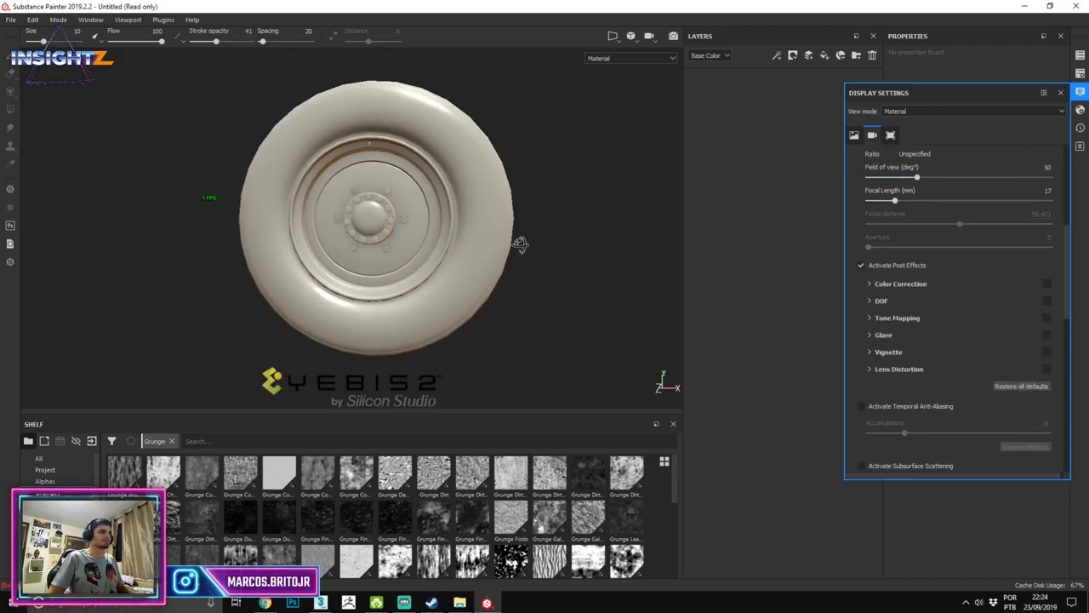
mouse_move(520, 244)
alt+mouse_down()
mouse_move(536, 280)
mouse_move(547, 280)
mouse_move(523, 233)
mouse_move(482, 242)
mouse_move(507, 189)
alt+mouse_up()
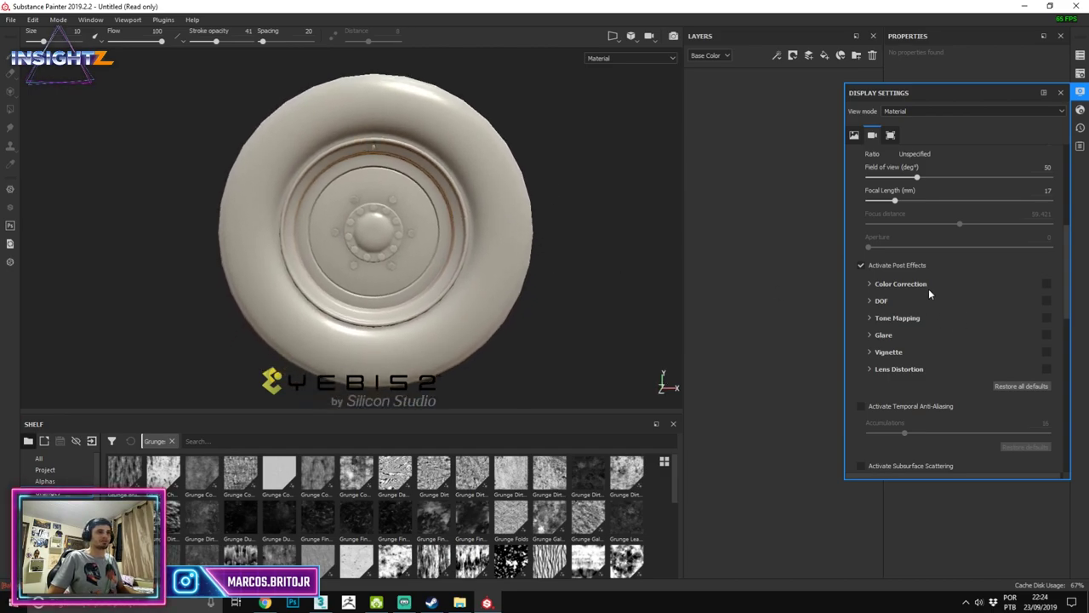
click(1047, 284)
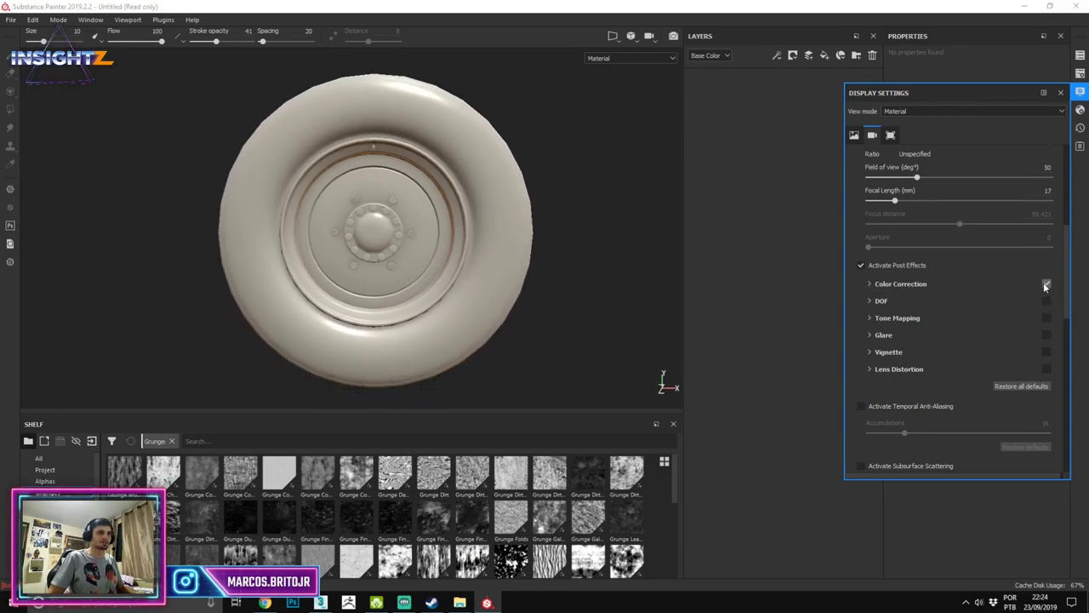
click(874, 288)
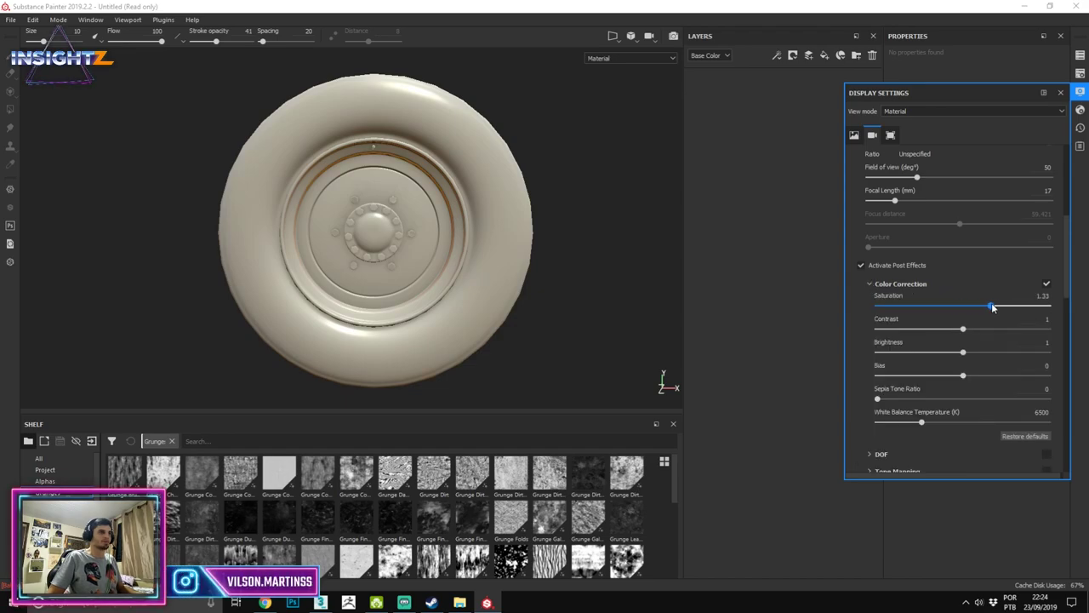
Step: Trial saturation, contrast, brightness and a sepia tint, then disable Color Correction and restore defaults
drag(1027, 307, 984, 330)
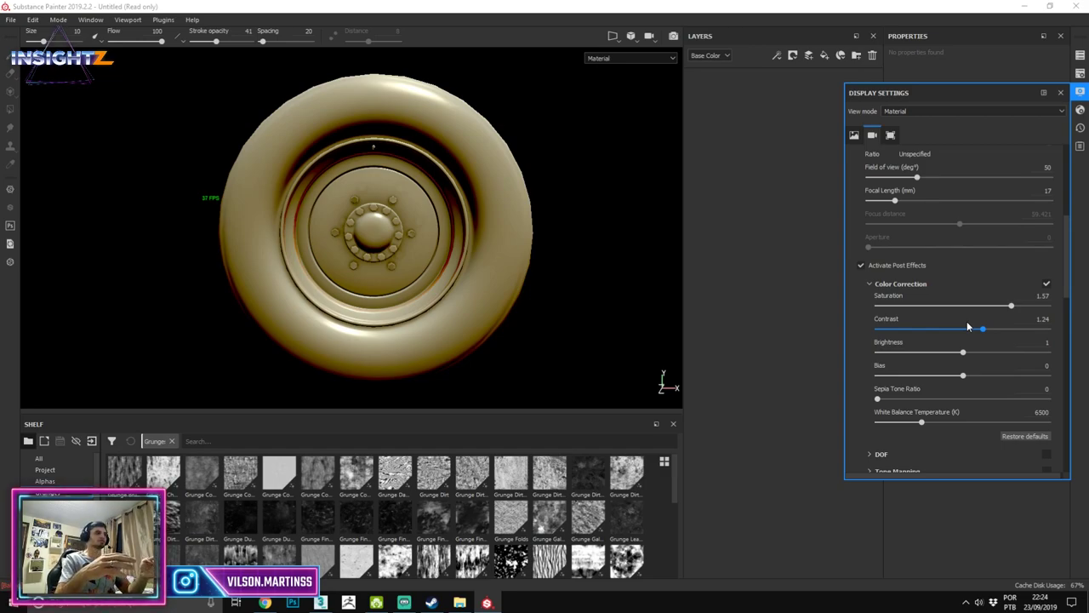
drag(962, 352, 1002, 351)
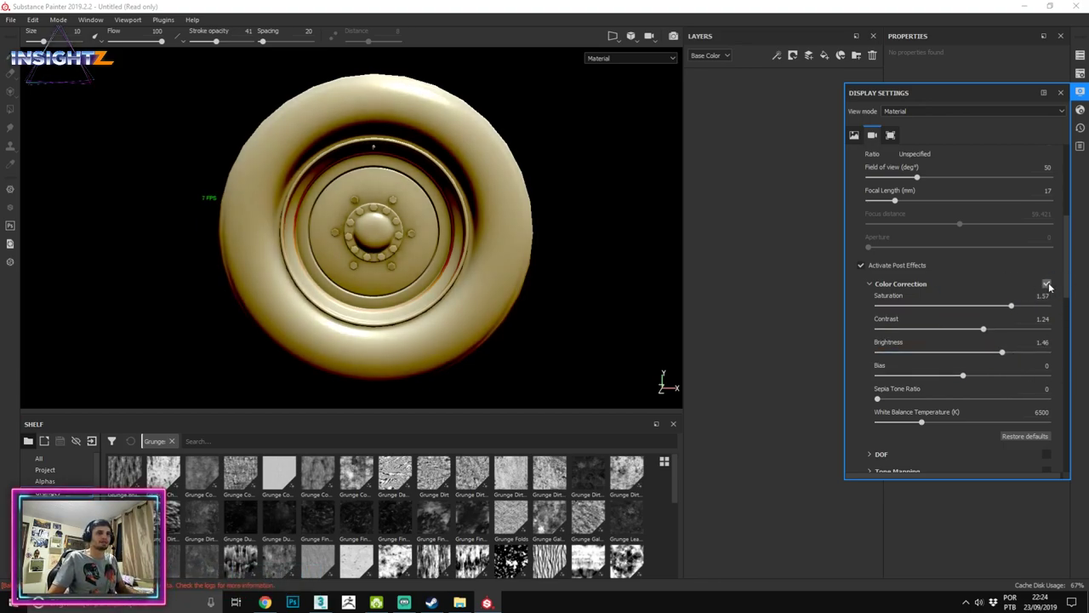
drag(905, 398, 909, 398)
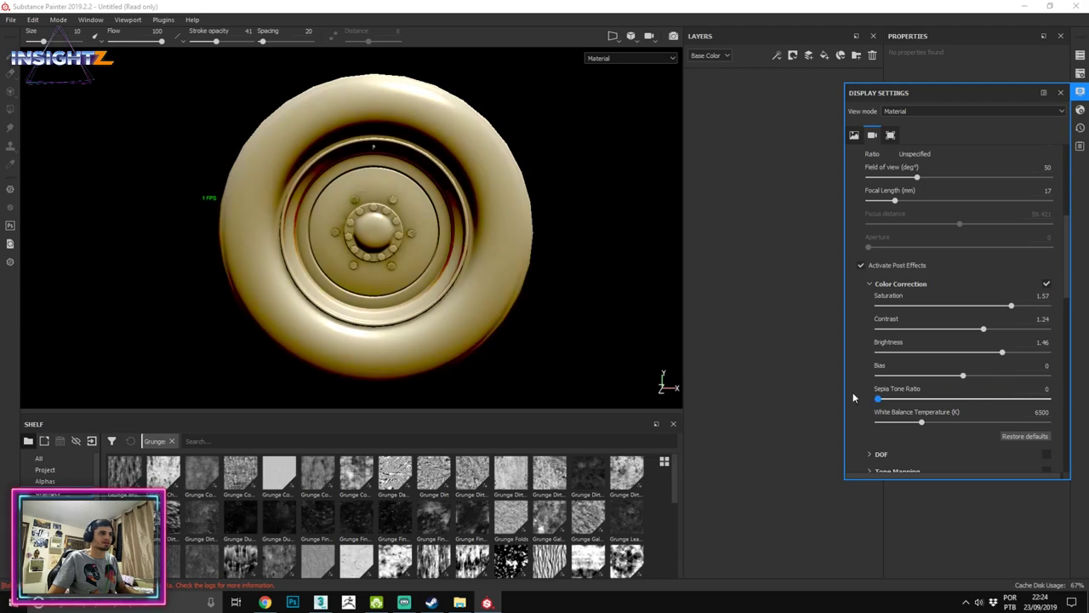
click(1047, 284)
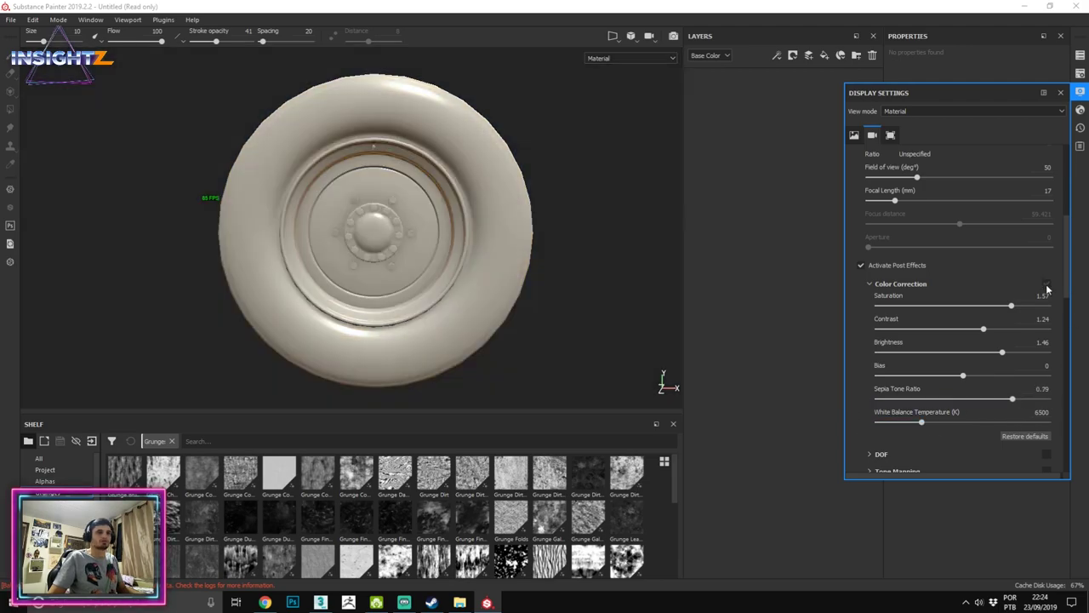
click(1030, 436)
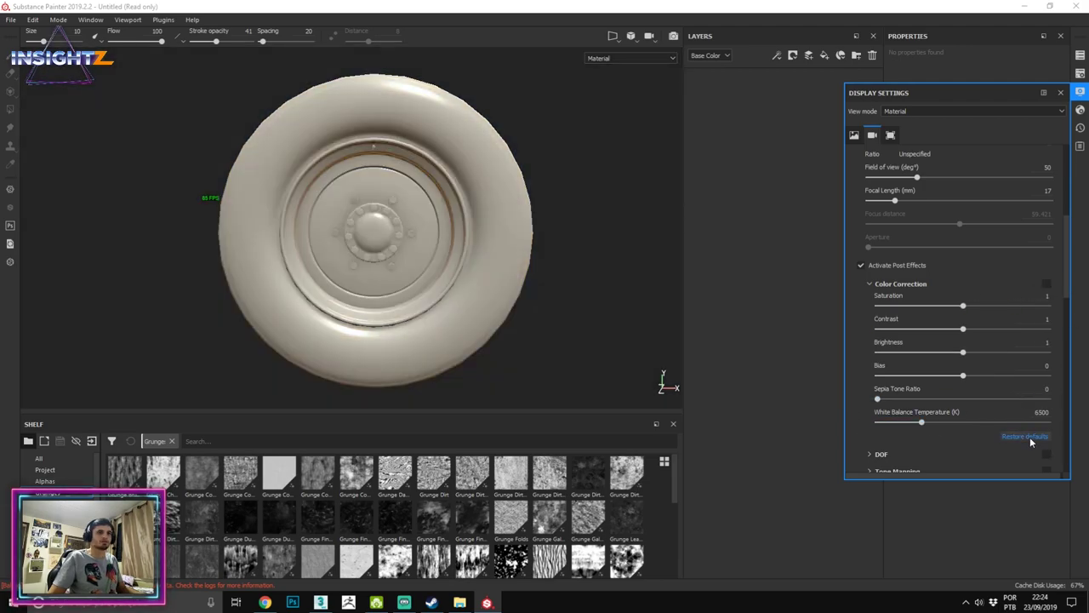
click(869, 283)
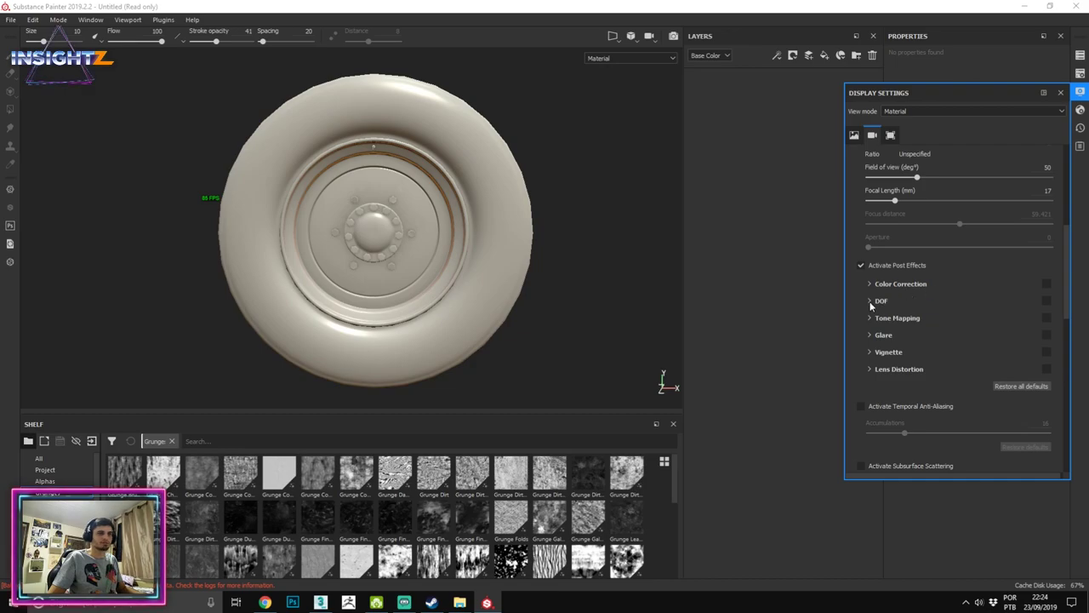
click(870, 301)
click(1047, 301)
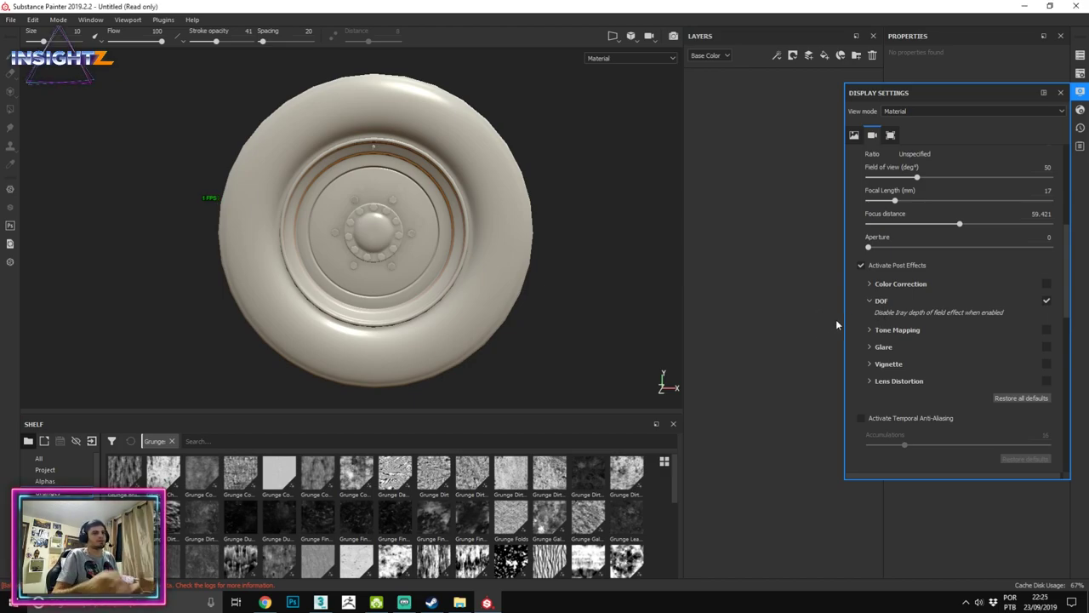
click(1046, 302)
click(868, 301)
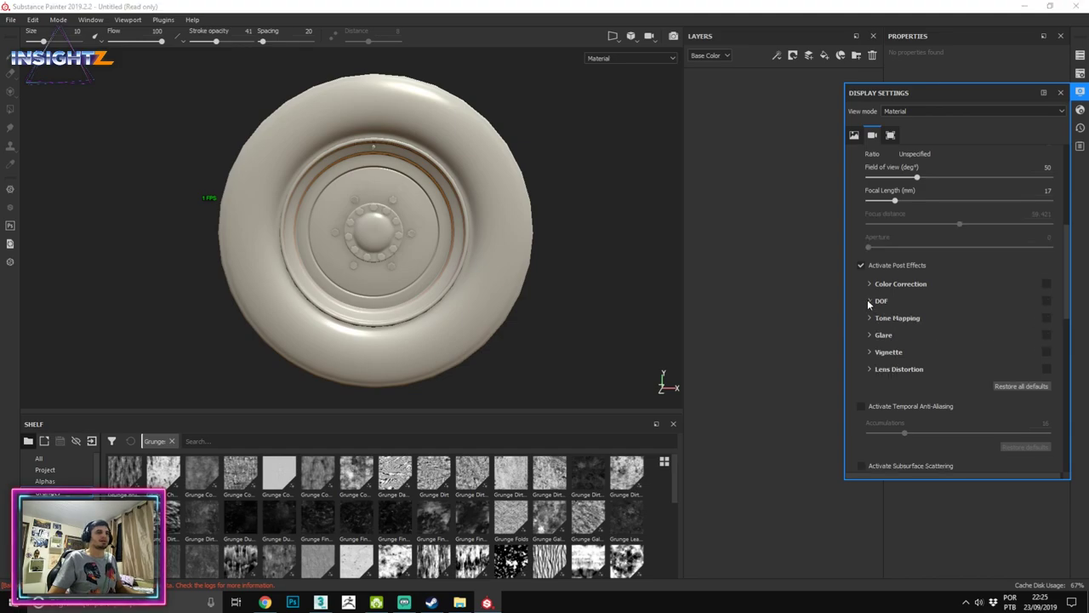
click(881, 356)
mouse_move(960, 373)
mouse_down()
mouse_move(1035, 354)
mouse_move(985, 358)
mouse_up()
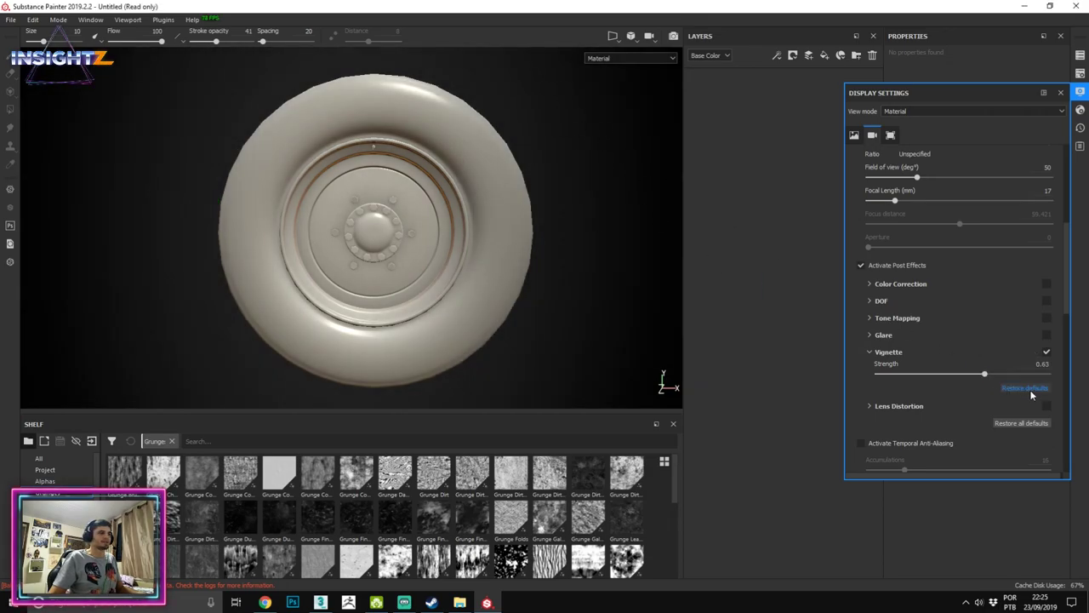
click(1046, 351)
click(870, 352)
scroll(928, 308, down, 2)
scroll(929, 308, down, 1)
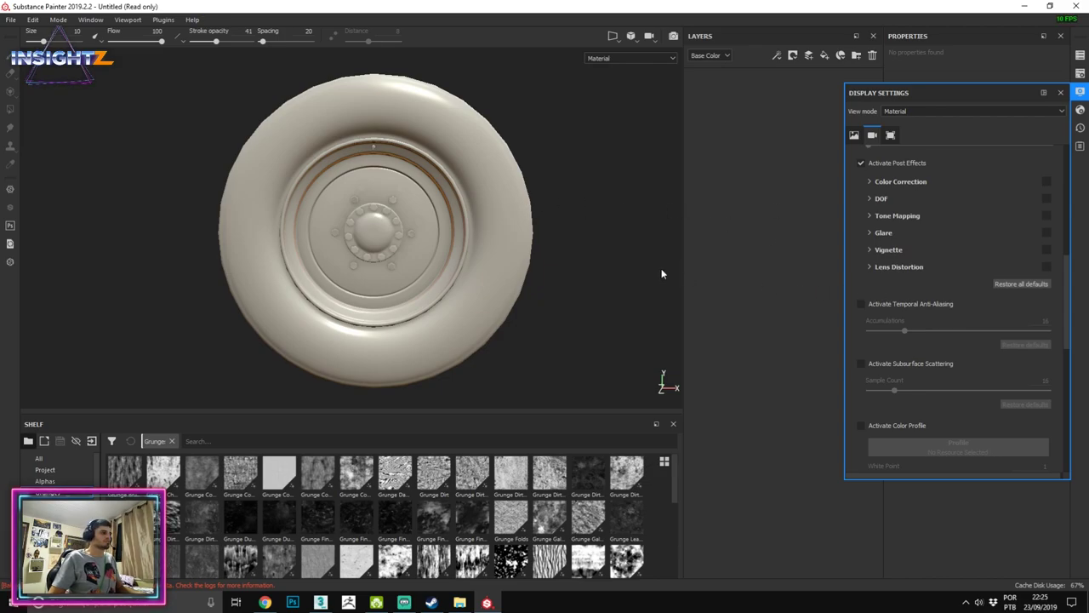
Step: Enable temporal anti-aliasing and compare accumulations at 4 and the maximum 64
click(861, 304)
scroll(557, 288, up, 3)
scroll(558, 288, up, 3)
scroll(557, 287, up, 3)
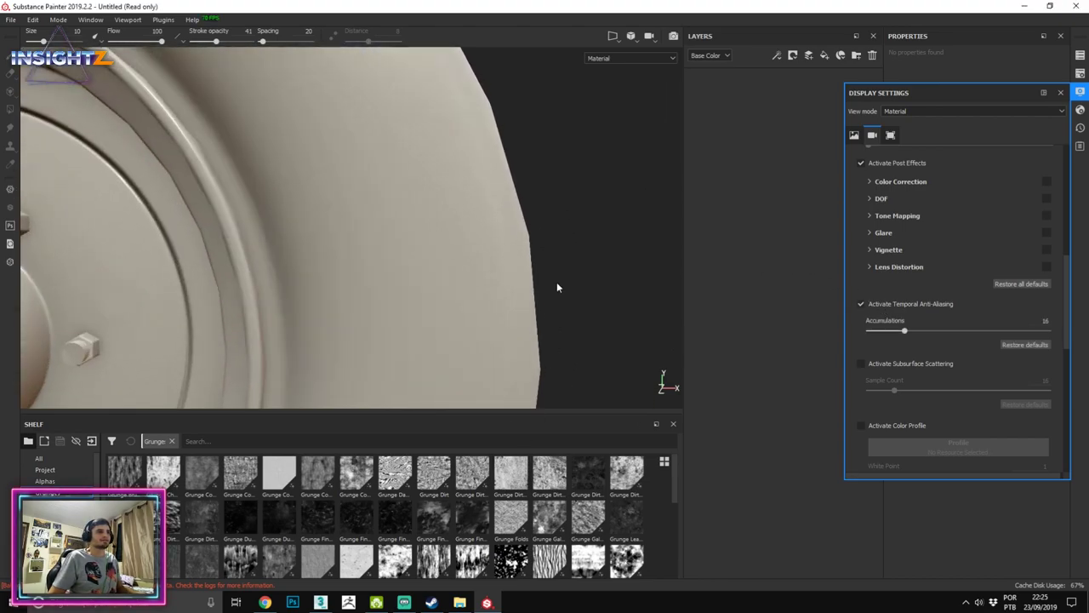
mouse_move(905, 331)
mouse_down()
mouse_move(1032, 331)
mouse_move(790, 330)
mouse_up()
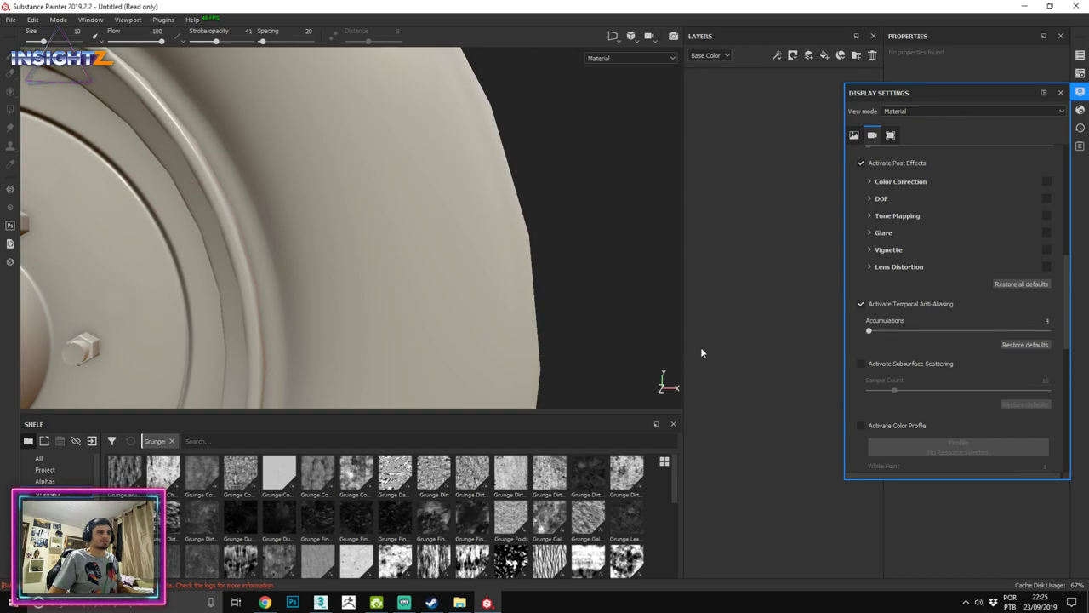
mouse_move(340, 230)
alt+mouse_down()
mouse_move(355, 273)
mouse_move(372, 101)
mouse_move(425, 181)
mouse_move(557, 144)
mouse_move(427, 132)
mouse_move(438, 170)
mouse_move(717, 238)
mouse_move(506, 219)
mouse_move(482, 227)
mouse_move(481, 244)
alt+mouse_up()
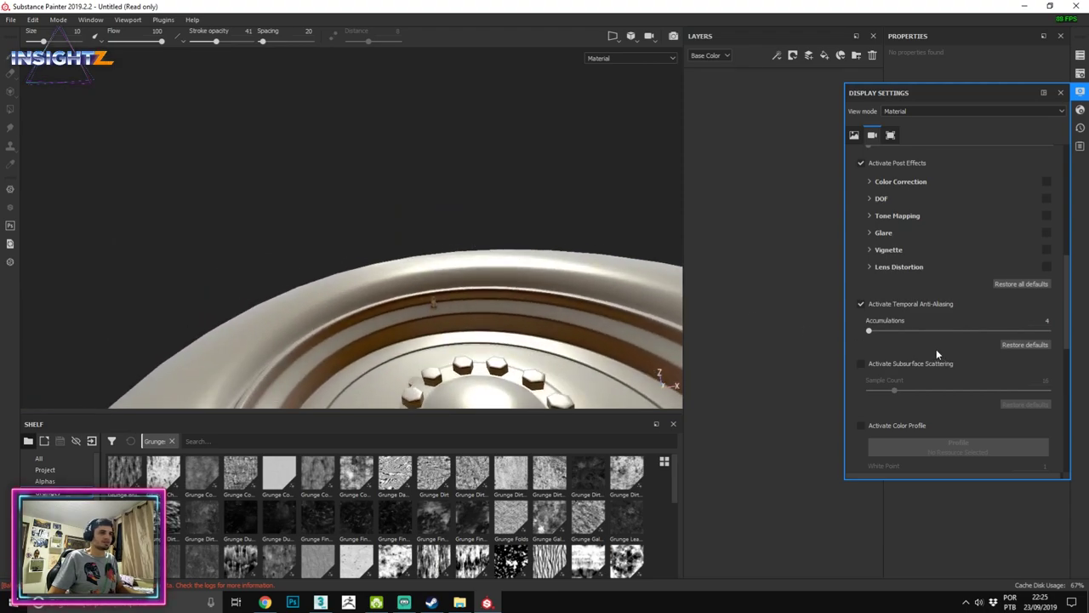
drag(903, 331, 1055, 331)
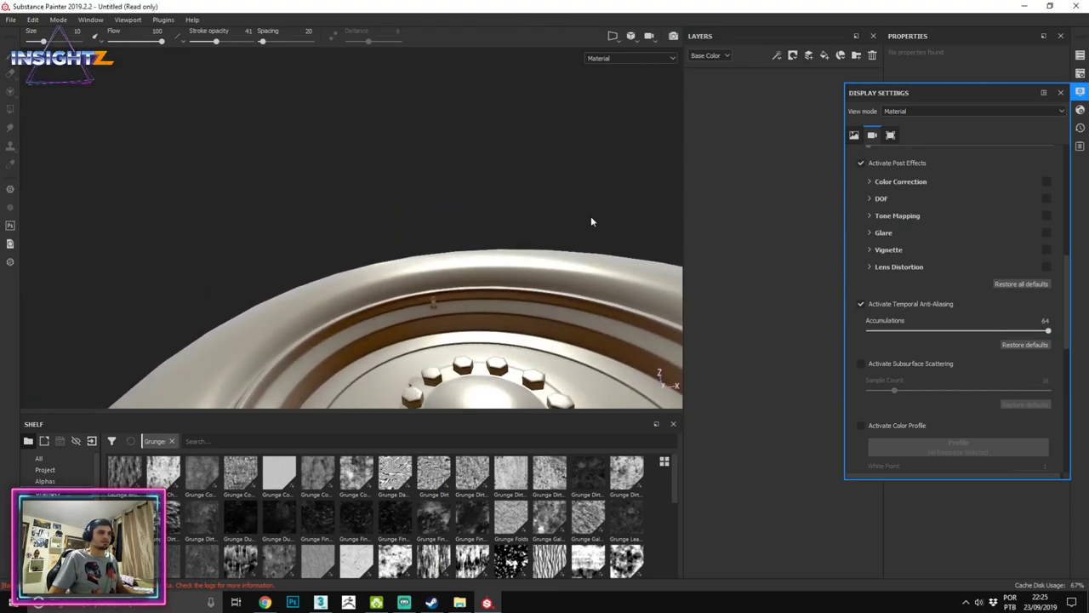
alt+drag(592, 221, 320, 143)
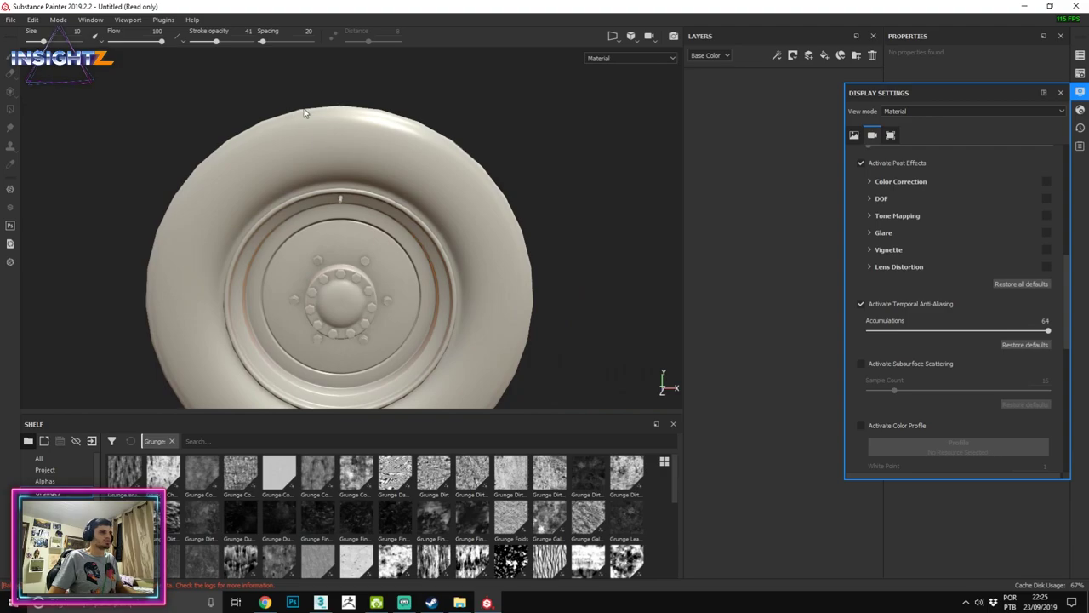
scroll(540, 358, up, 3)
alt+drag(539, 357, 513, 297)
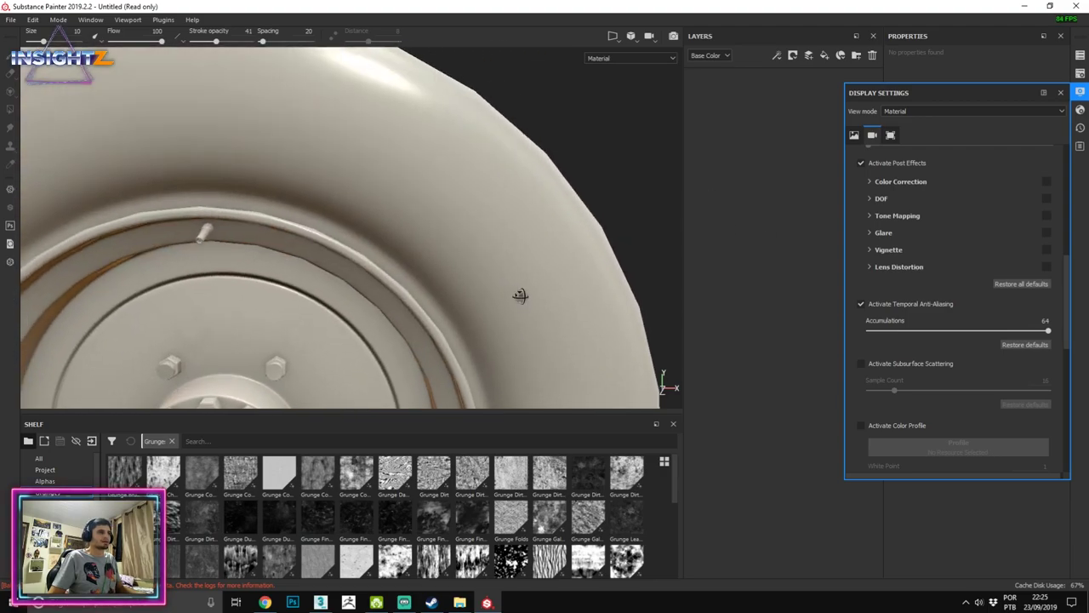
Step: Inspect the rim close up while switching accumulations between 4 and 64 again
drag(1048, 331, 869, 331)
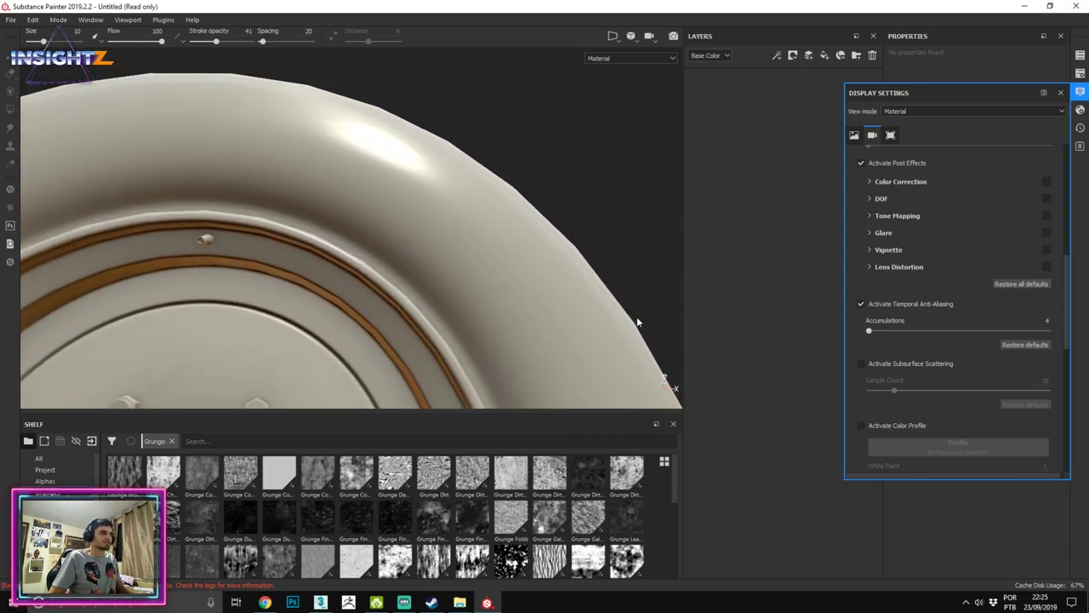
mouse_move(638, 316)
alt+mouse_down()
mouse_move(692, 284)
mouse_move(693, 345)
mouse_move(510, 282)
mouse_move(302, 156)
alt+mouse_up()
alt+drag(434, 180, 358, 133)
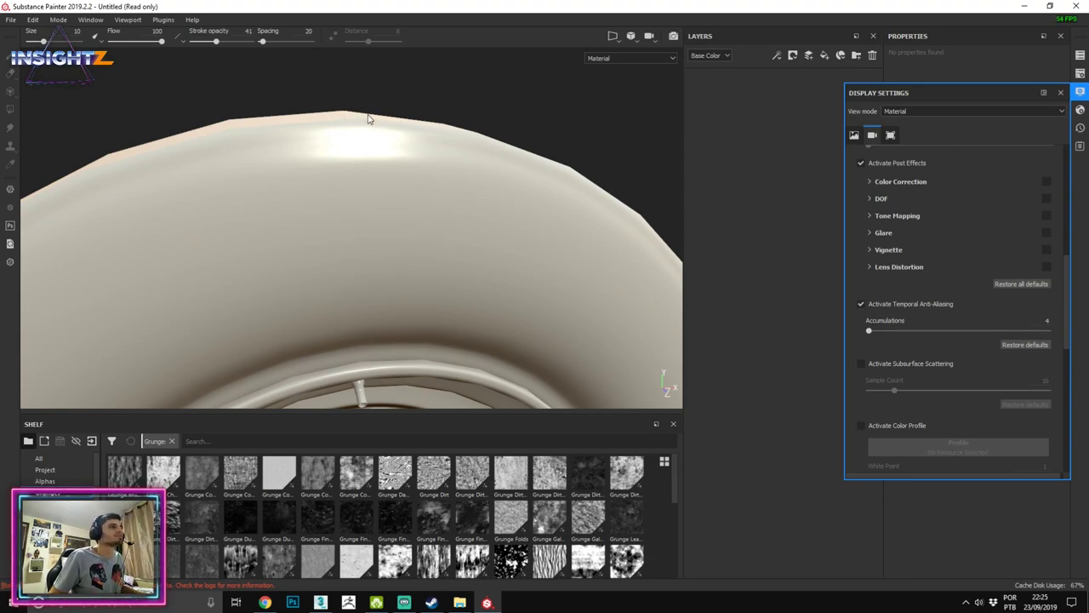
scroll(433, 326, up, 3)
scroll(411, 311, up, 3)
alt+drag(411, 312, 409, 192)
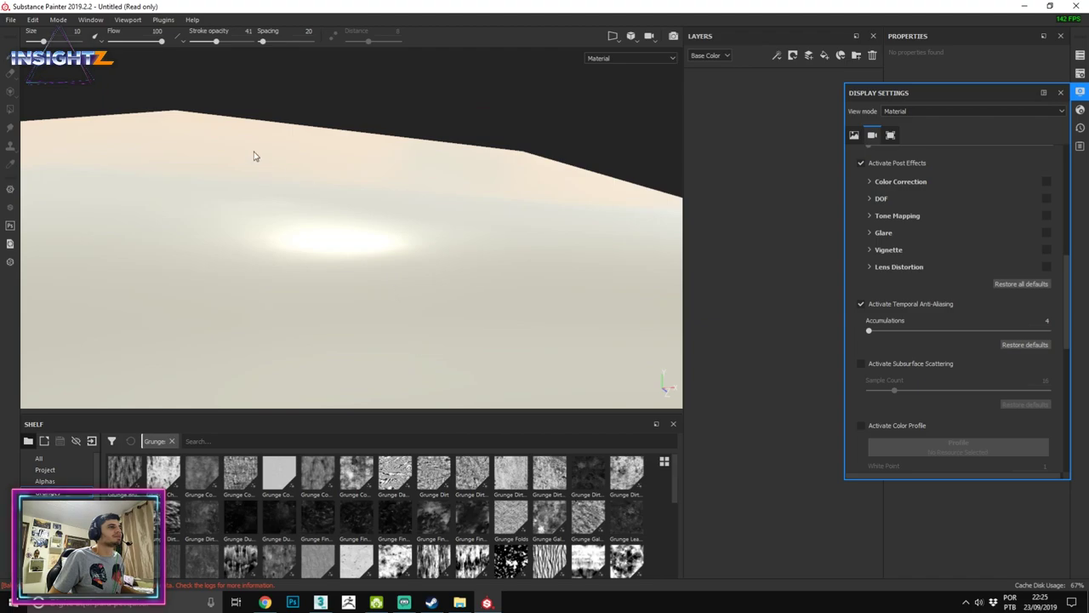
mouse_move(252, 153)
alt+mouse_down()
mouse_move(355, 226)
mouse_move(394, 401)
mouse_move(352, 141)
alt+mouse_up()
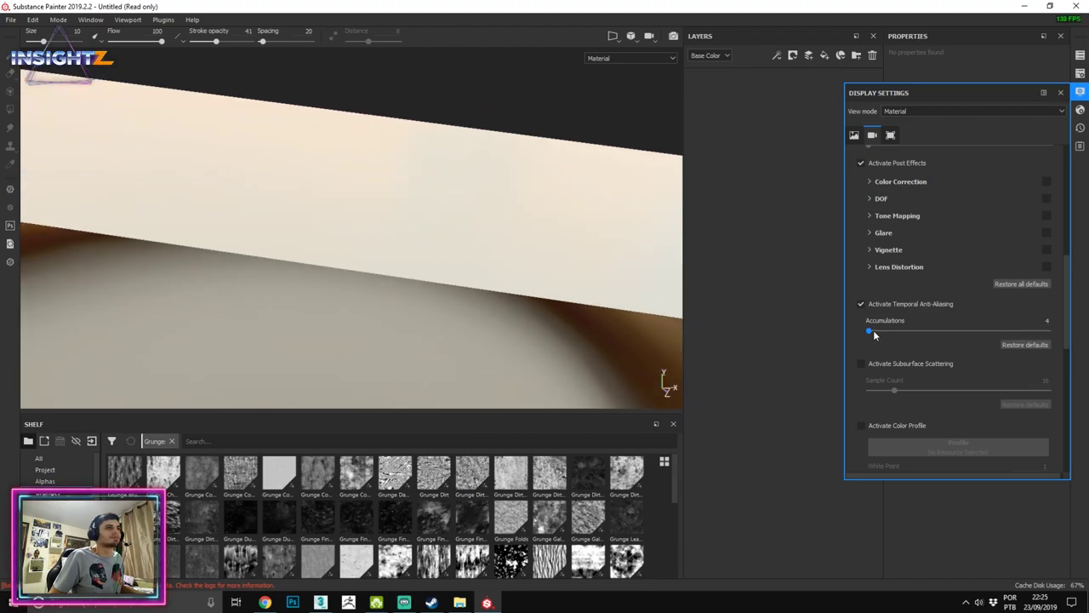
drag(869, 331, 993, 331)
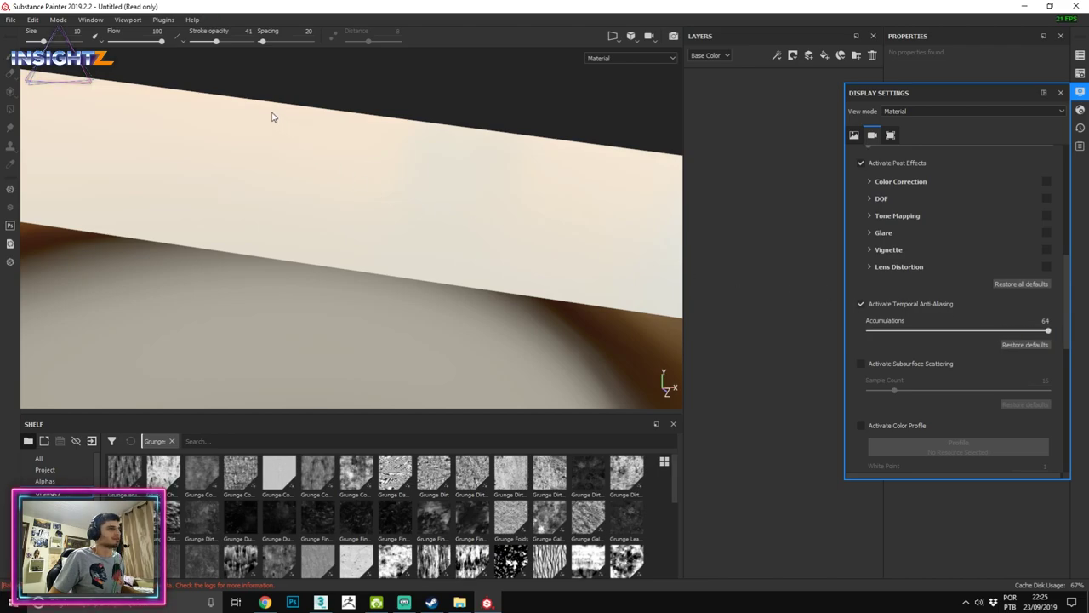
drag(1045, 331, 622, 286)
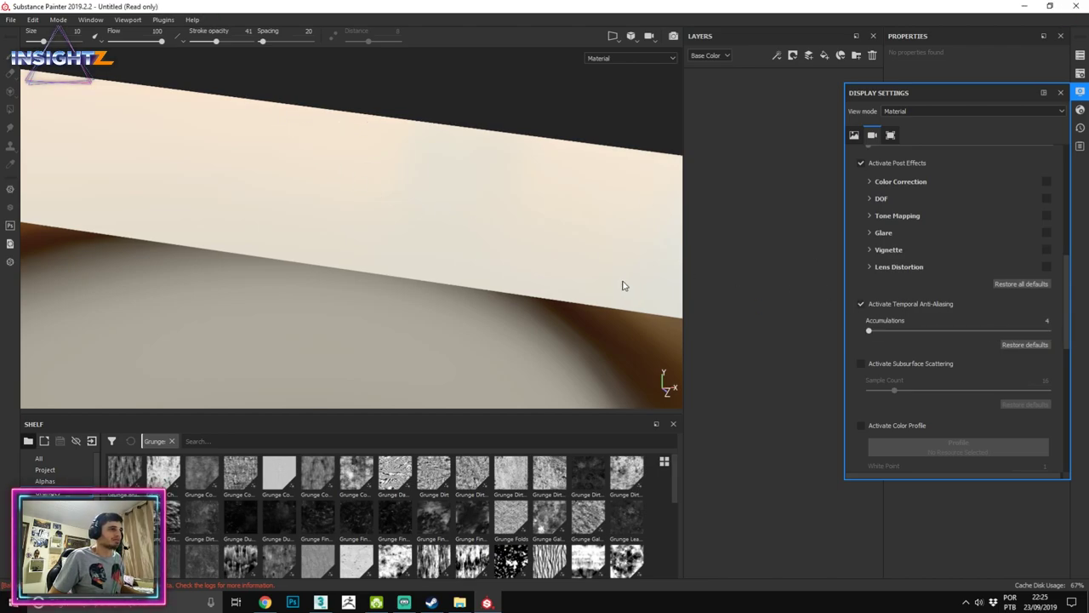
drag(906, 330, 1056, 332)
Step: Frame the wheel, set accumulations to 24 and switch temporal anti-aliasing off
key(f)
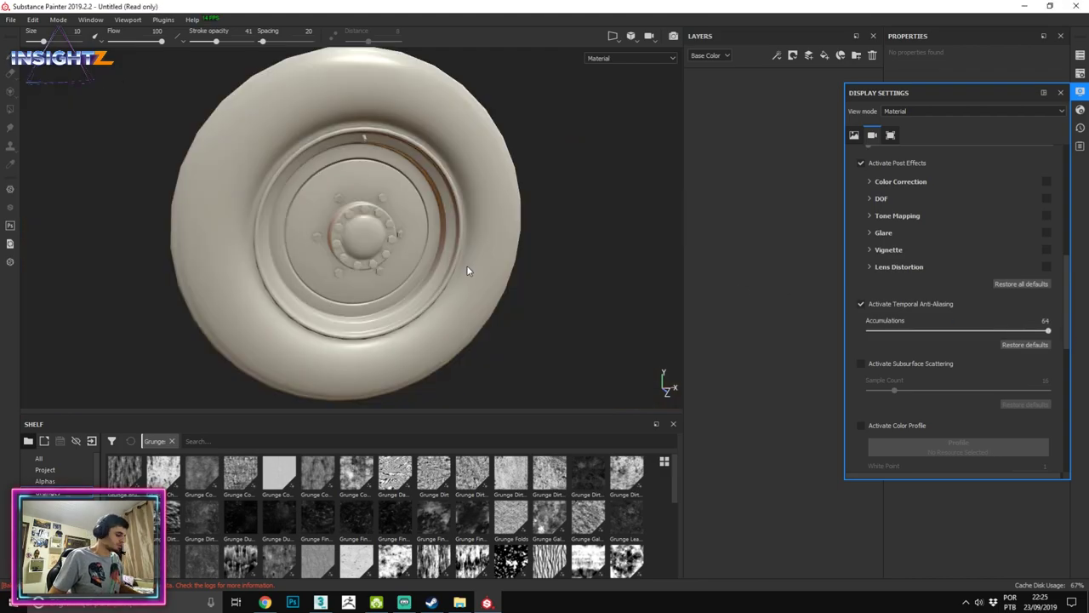
scroll(498, 170, up, 2)
scroll(469, 182, up, 2)
scroll(491, 256, up, 2)
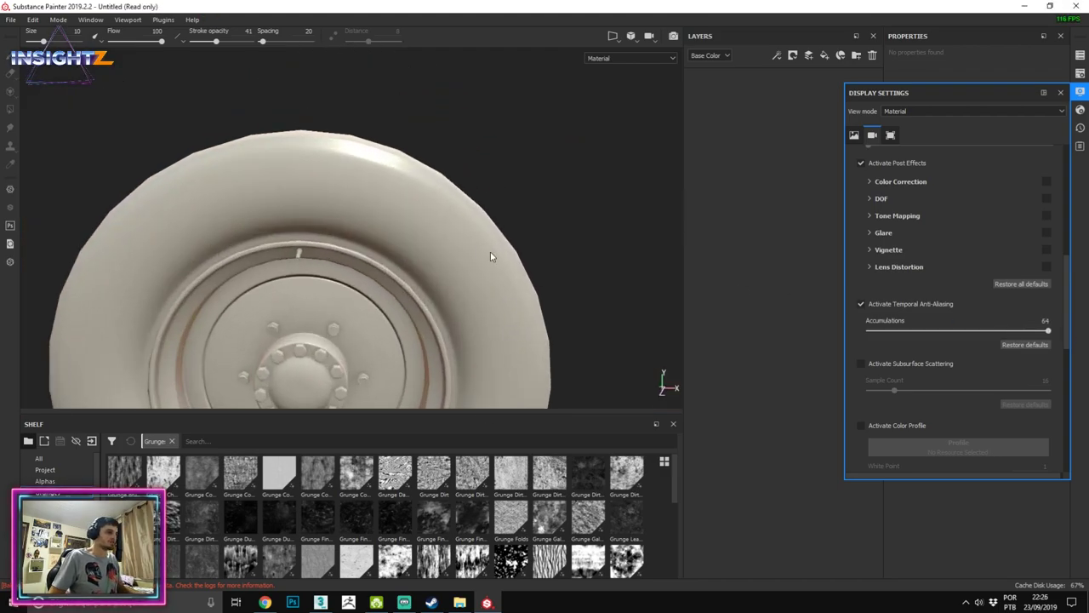
scroll(491, 255, up, 2)
drag(1047, 330, 928, 330)
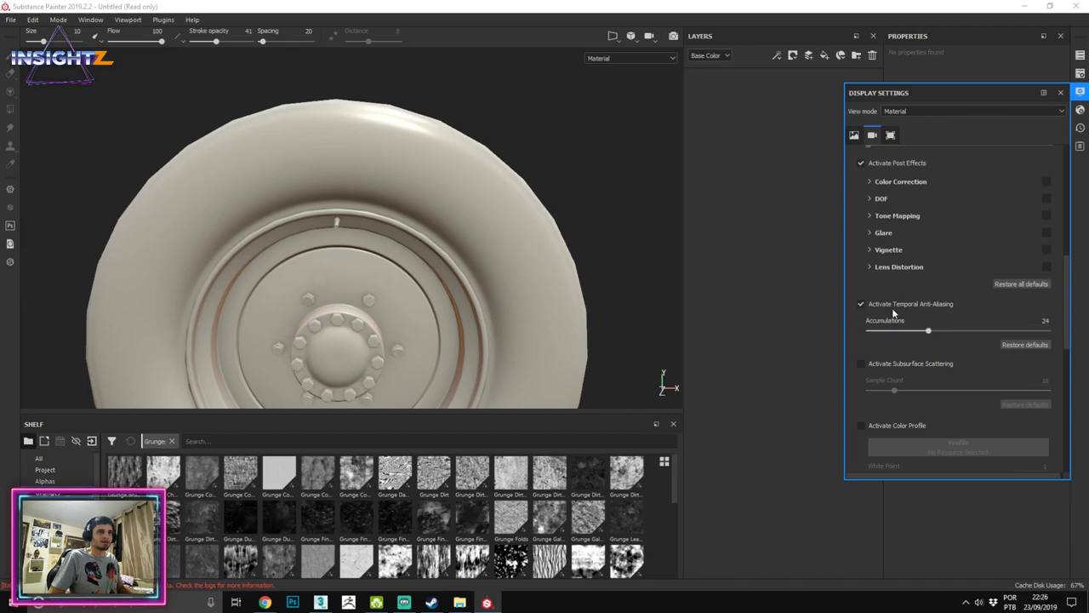
click(861, 304)
scroll(377, 224, up, 1)
scroll(405, 252, up, 1)
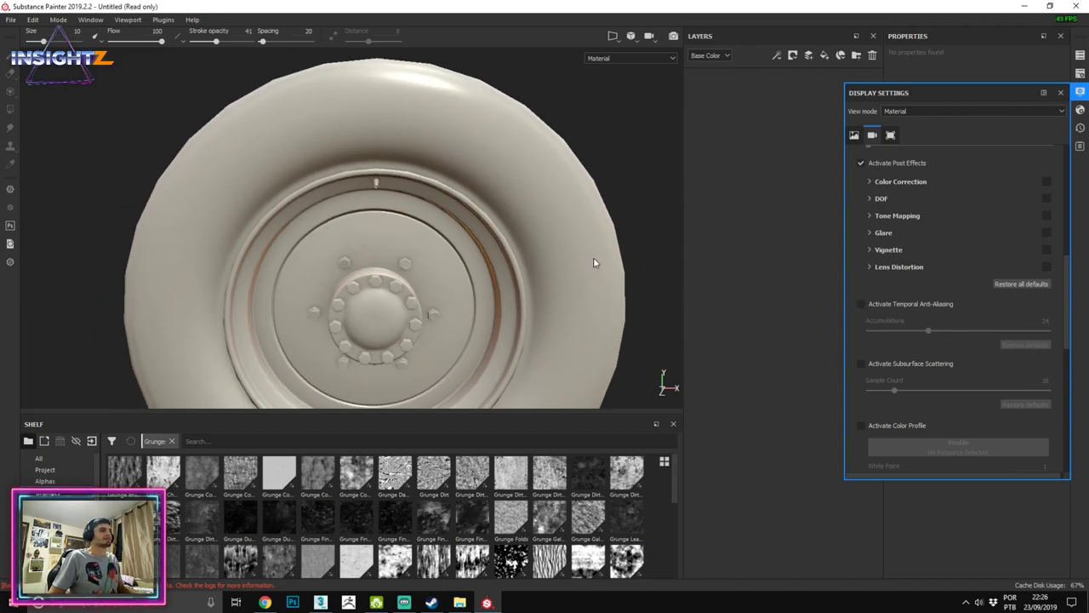
middle_drag(560, 296, 552, 229)
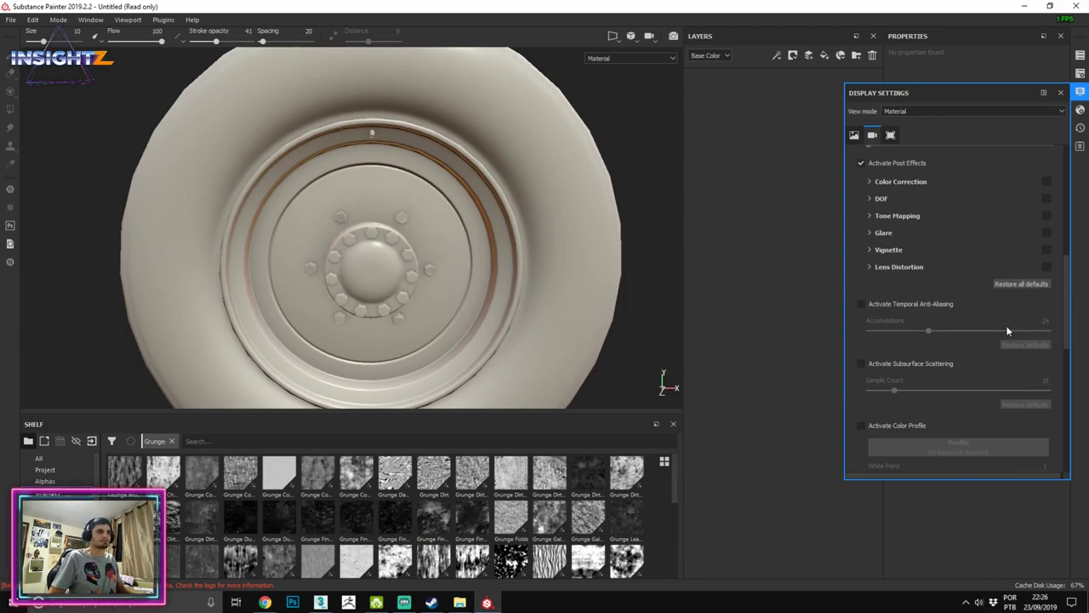
Step: Uncheck Subsurface Scattering and check Activate Color Profile in Display Settings
scroll(1007, 330, down, 2)
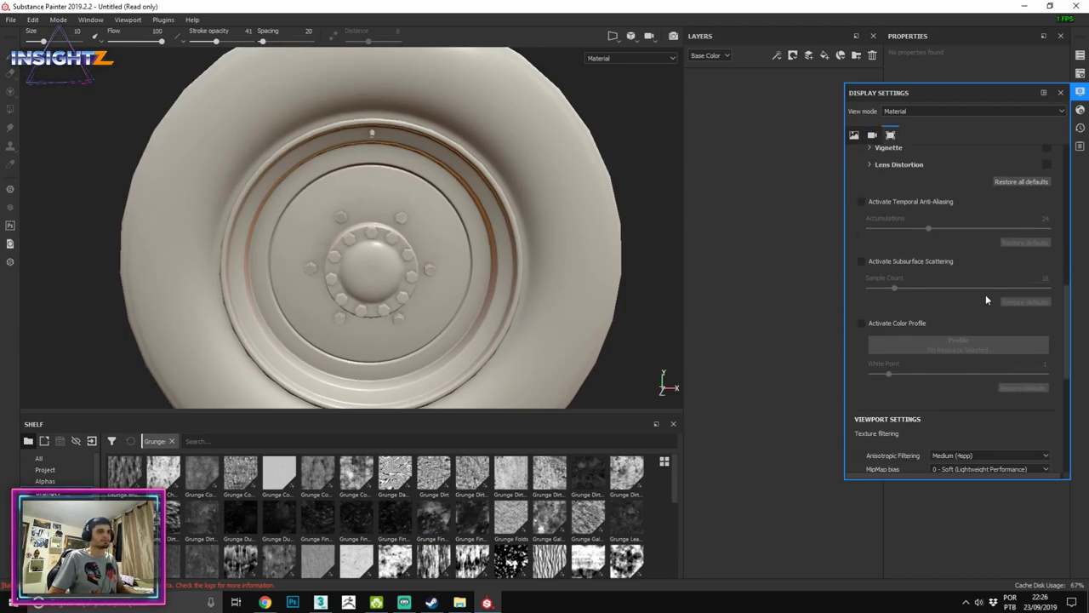
click(895, 260)
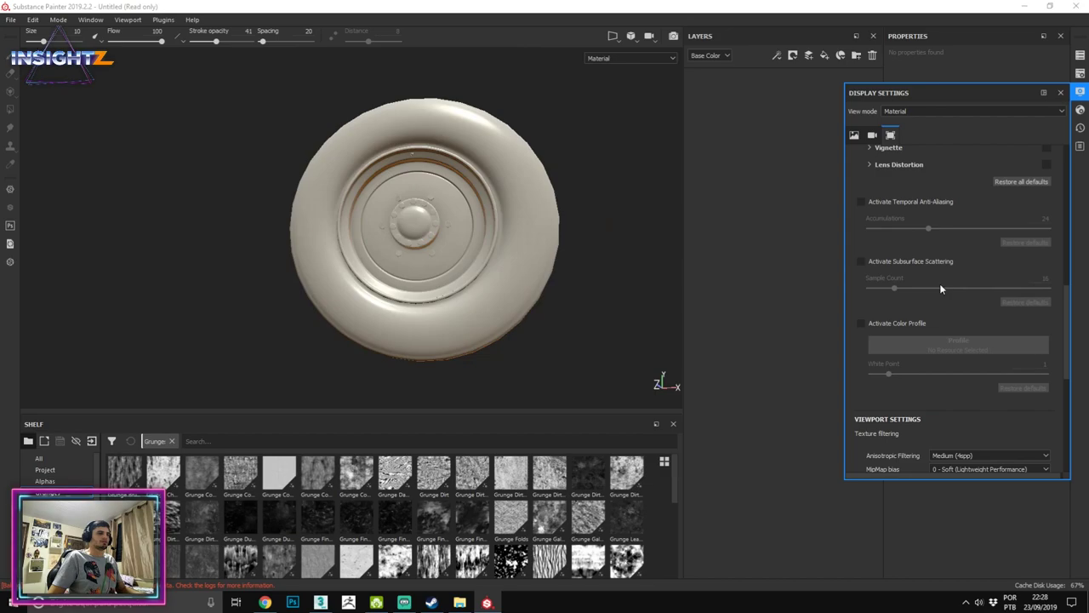
scroll(943, 289, down, 1)
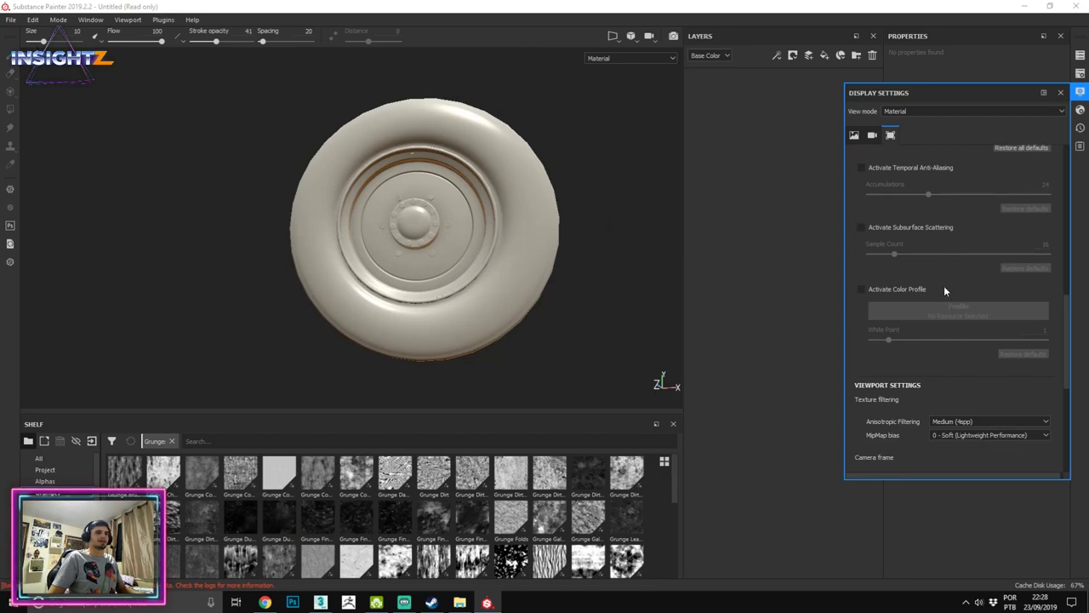
click(901, 289)
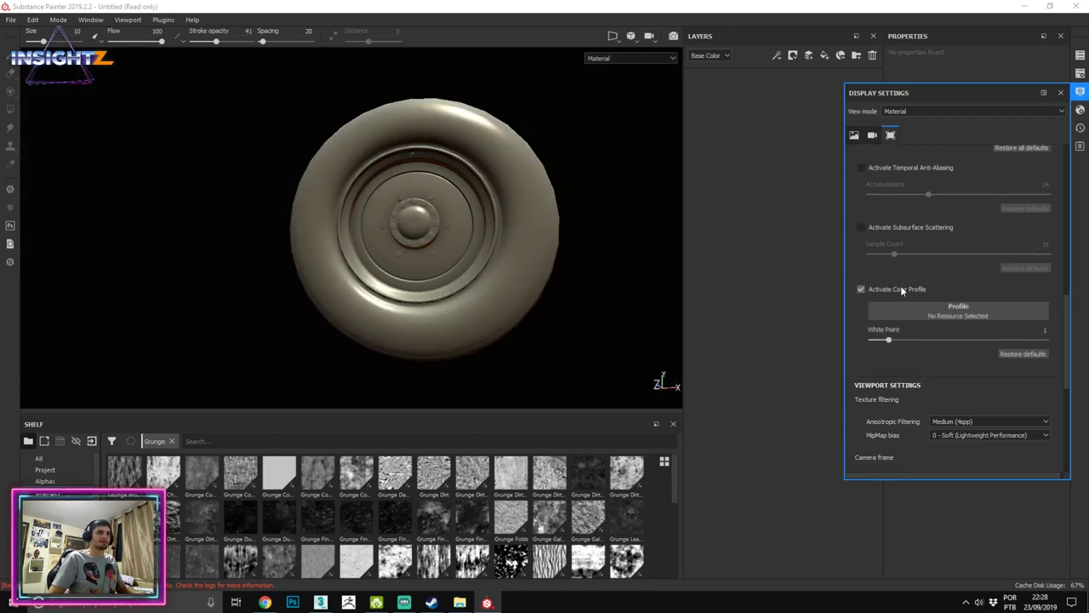
alt+drag(495, 204, 415, 224)
alt+middle_drag(414, 224, 460, 214)
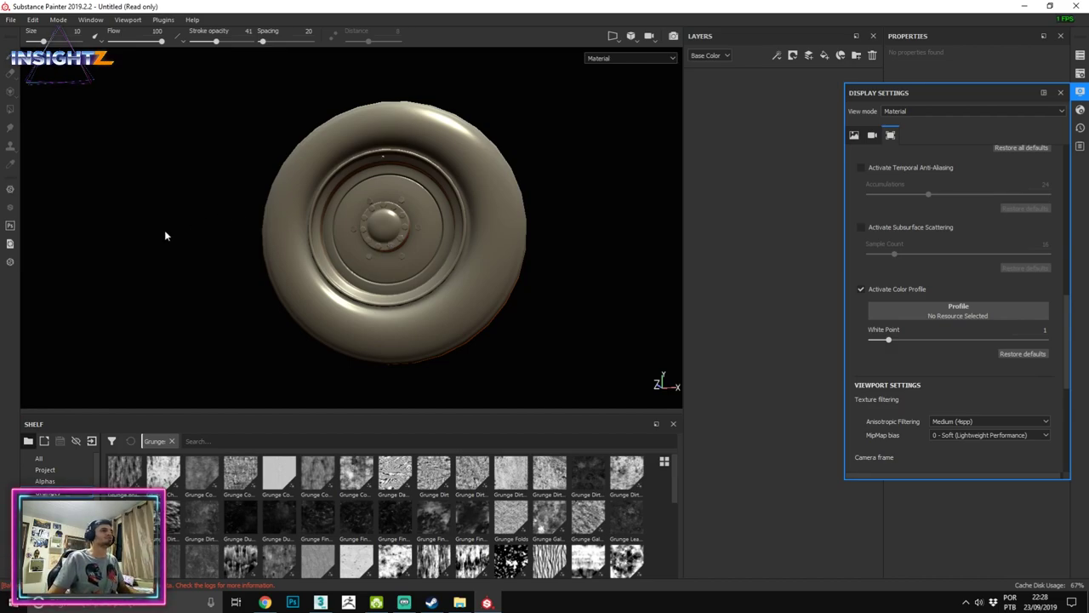
Step: Apply the ACES_UE4 colour profile from the shelf and inspect the wheel with it
scroll(60, 470, down, 2)
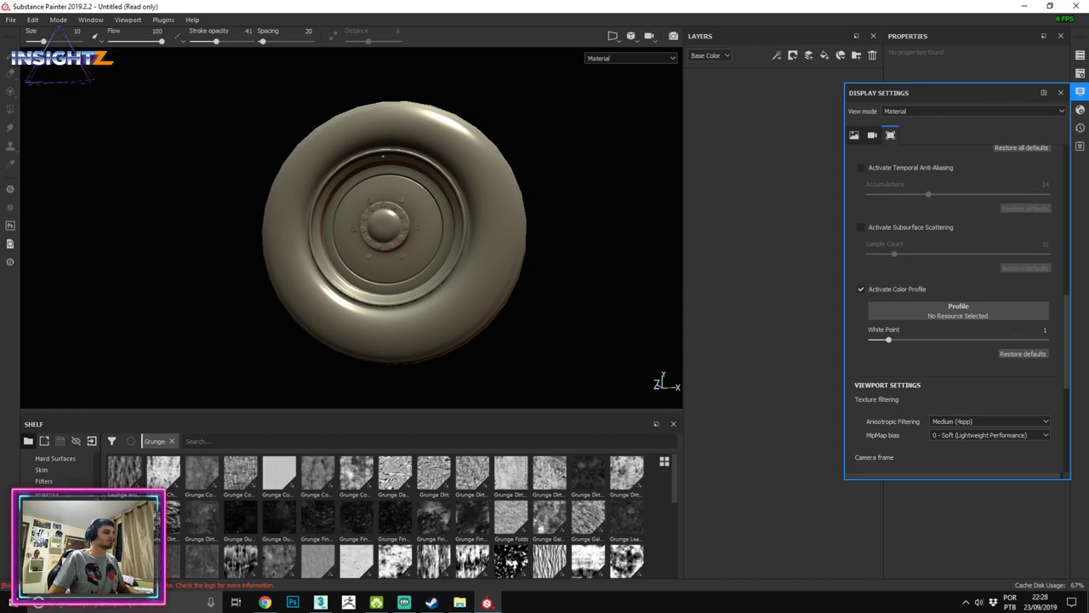
click(55, 568)
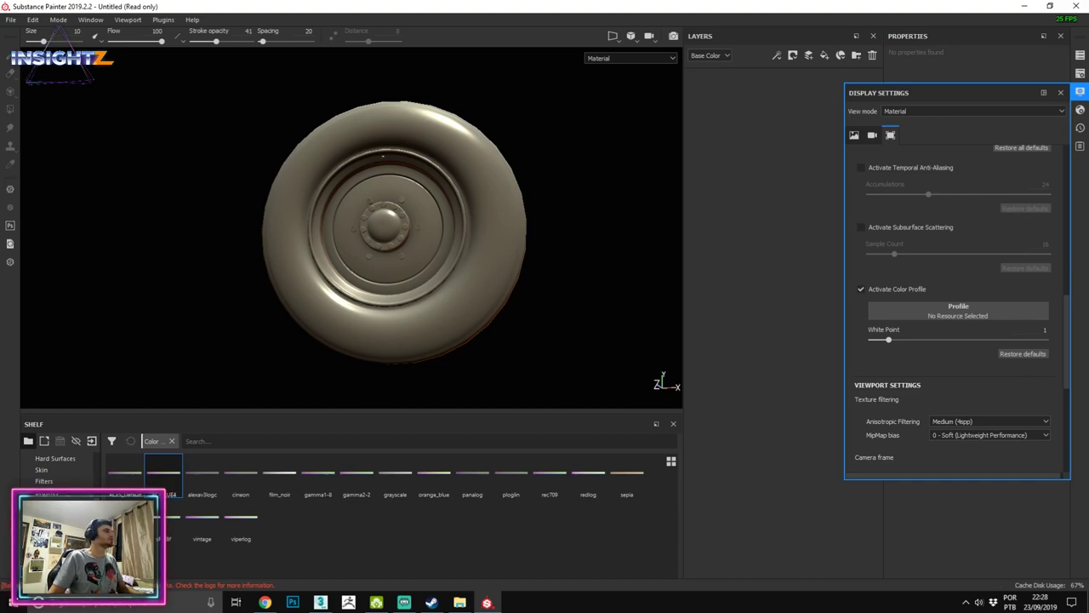
drag(174, 472, 955, 313)
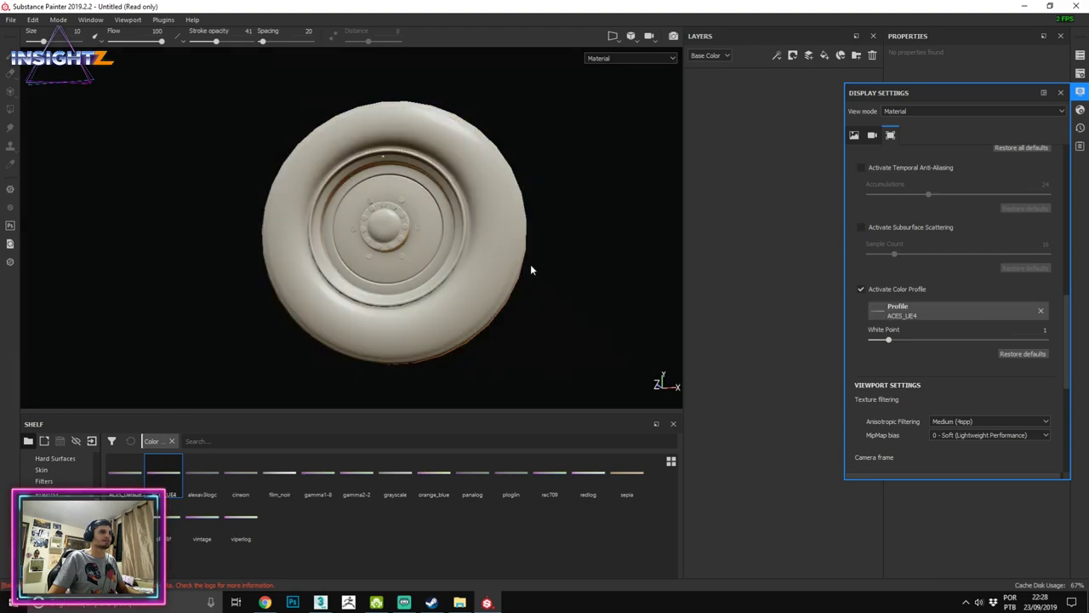
mouse_move(530, 267)
alt+mouse_down()
mouse_move(510, 277)
mouse_move(553, 270)
alt+mouse_up()
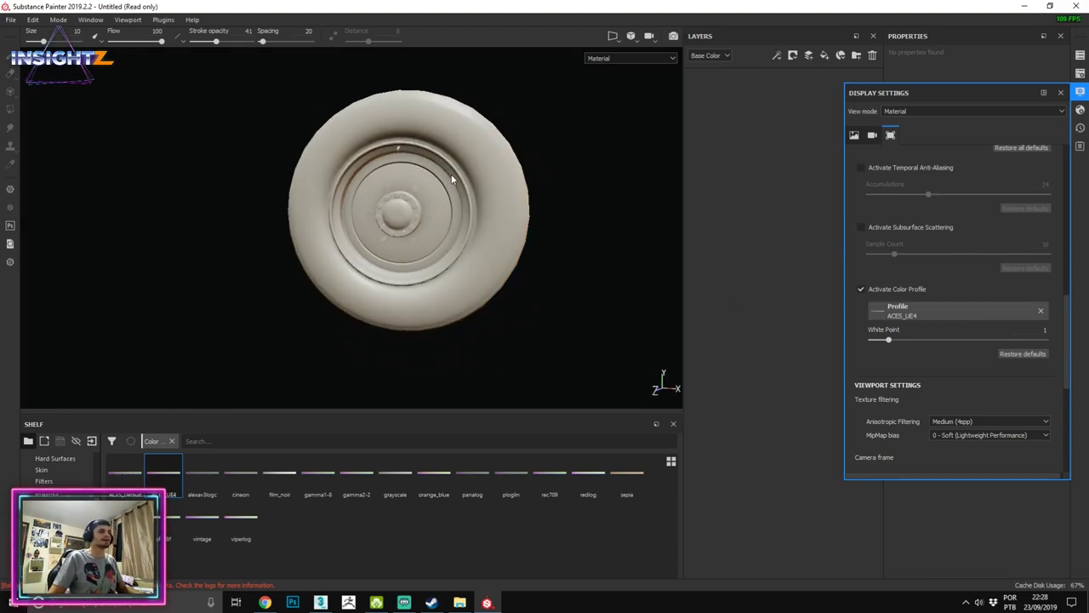
alt+middle_drag(451, 179, 393, 206)
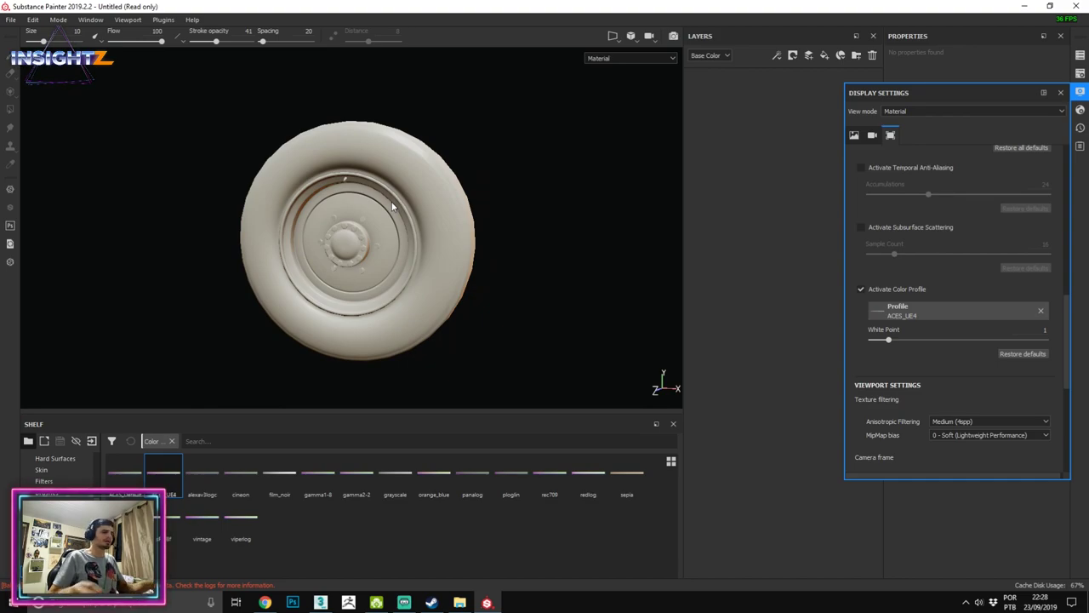
alt+right_drag(394, 206, 447, 277)
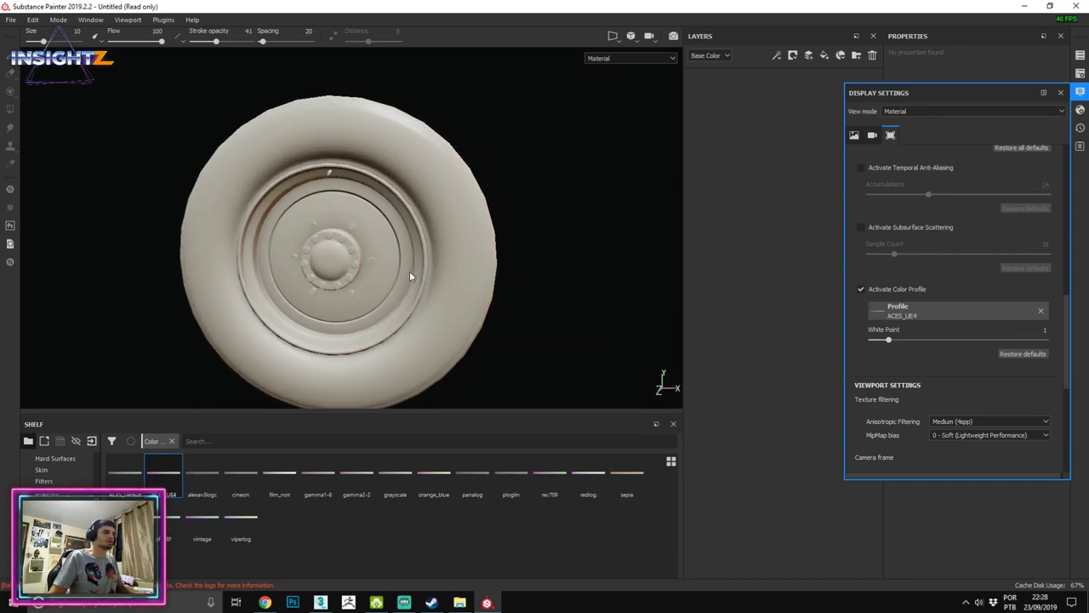
key(f)
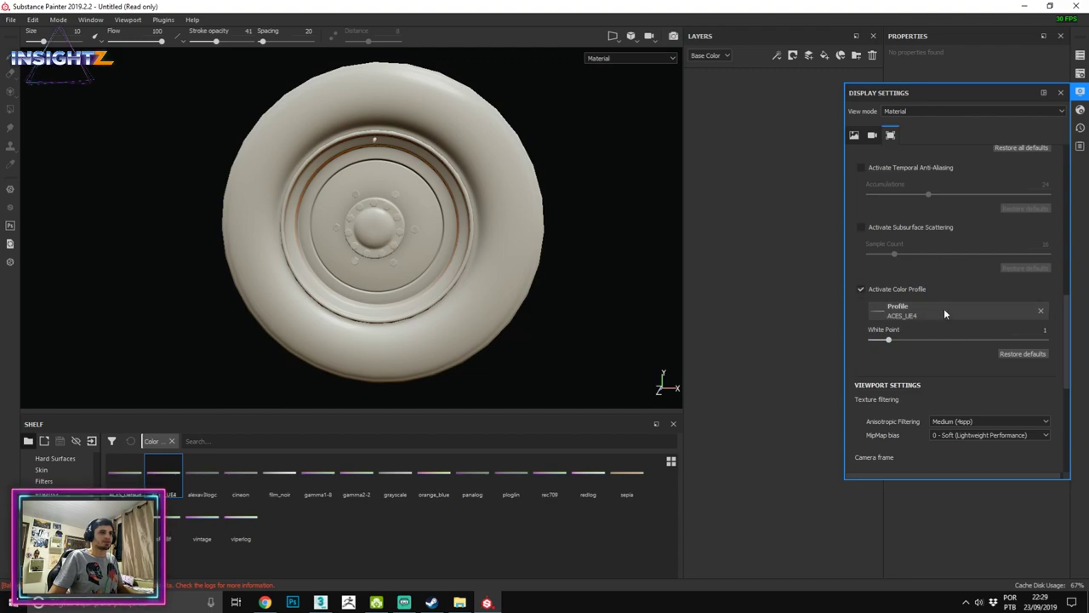
Step: Clear the ACES_UE4 profile and deactivate the colour profile
click(1040, 310)
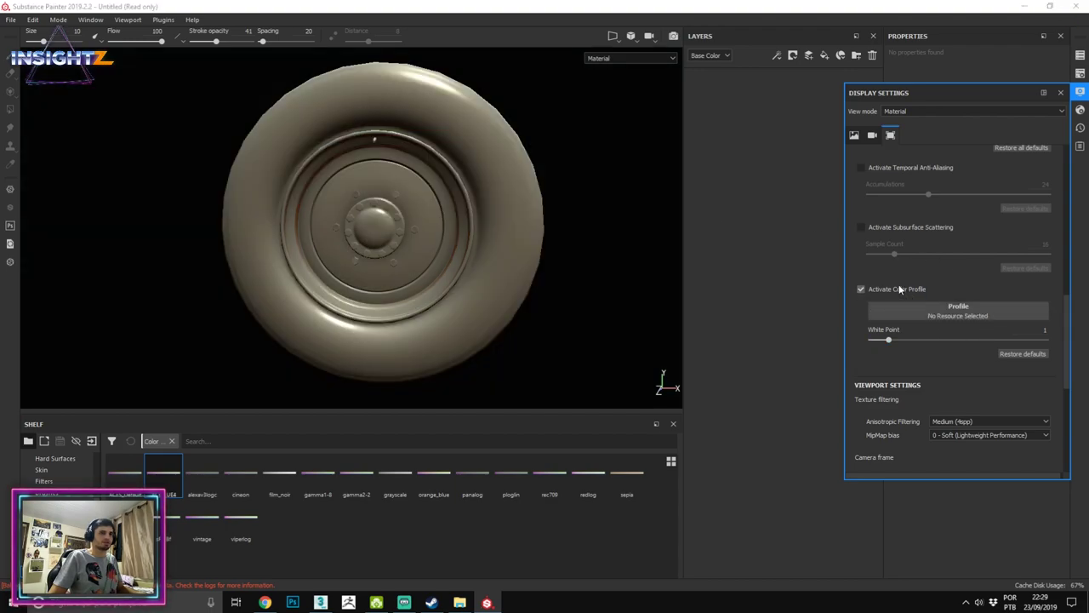
click(899, 288)
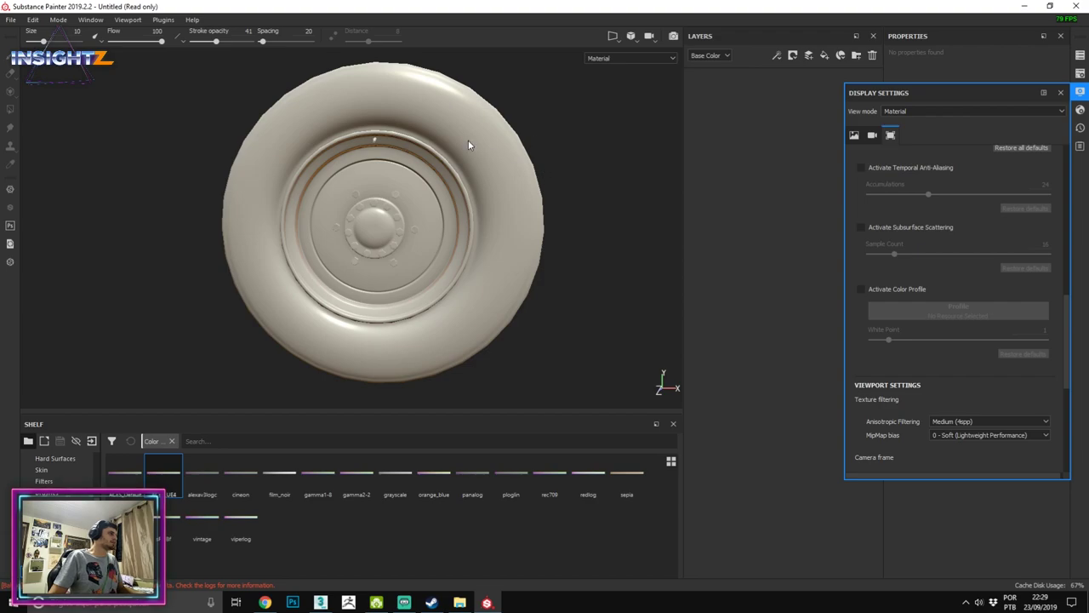
alt+drag(391, 152, 468, 149)
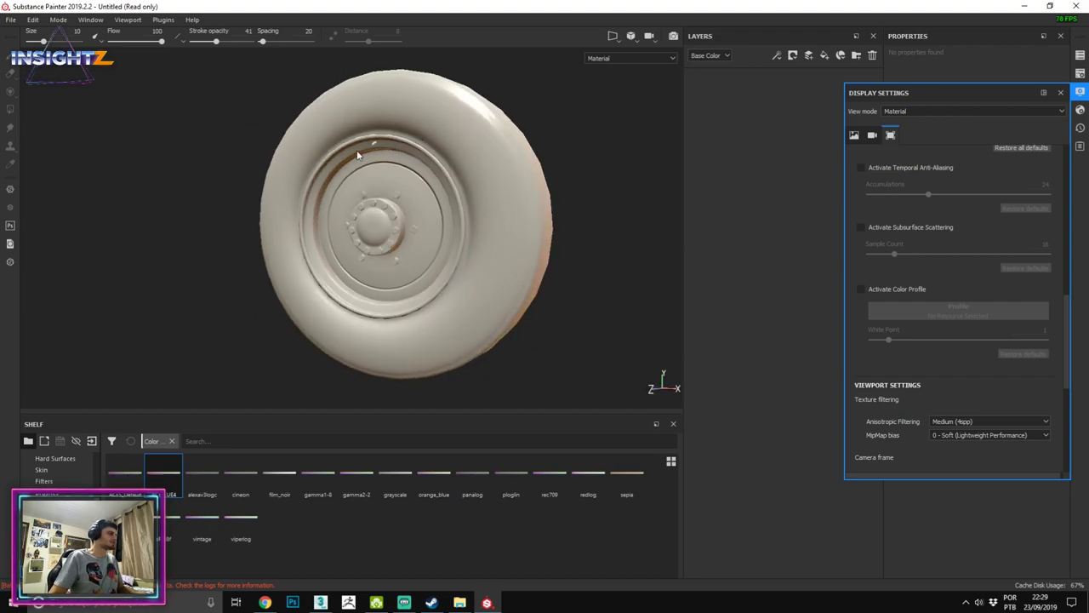
Step: Keep anisotropic filtering at Medium (4xpp), toggle the camera frame, and leave gate mask opacity at 25
scroll(962, 196, down, 2)
scroll(970, 174, down, 2)
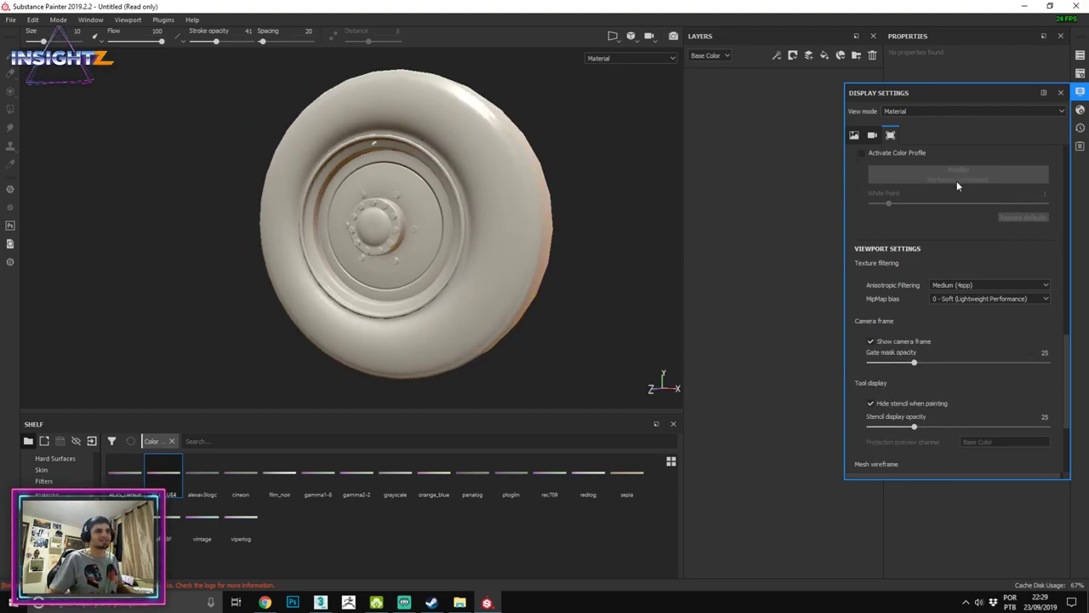
scroll(939, 248, down, 1)
click(979, 251)
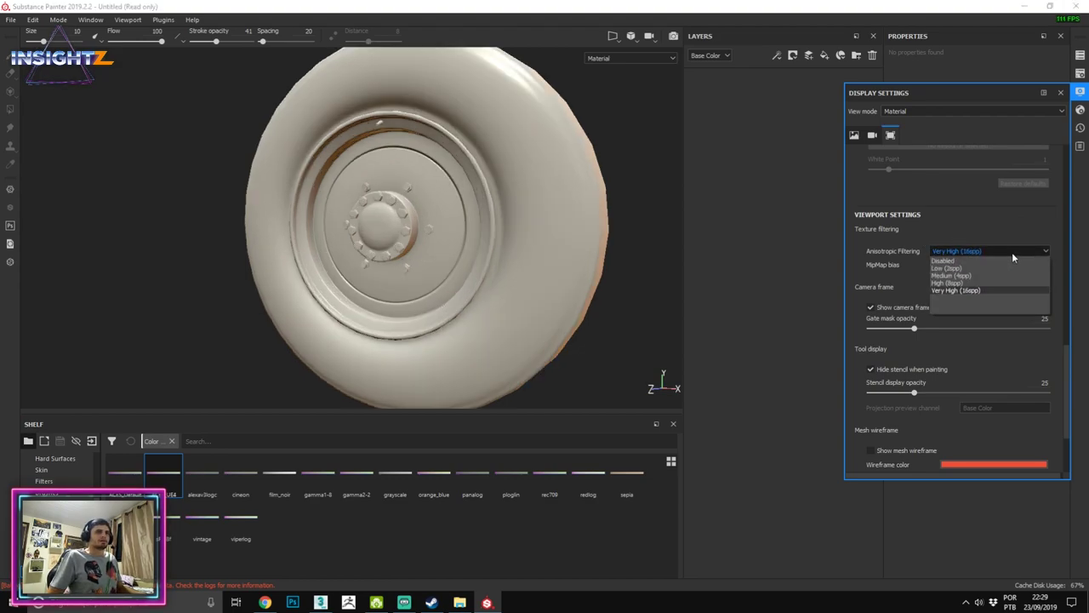
click(966, 276)
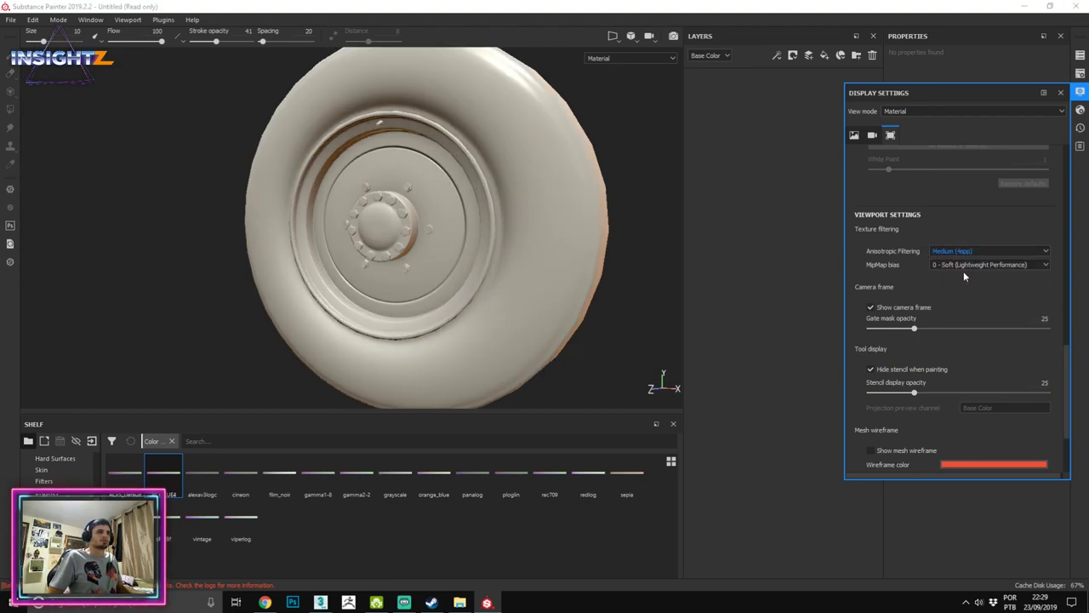
scroll(962, 264, down, 2)
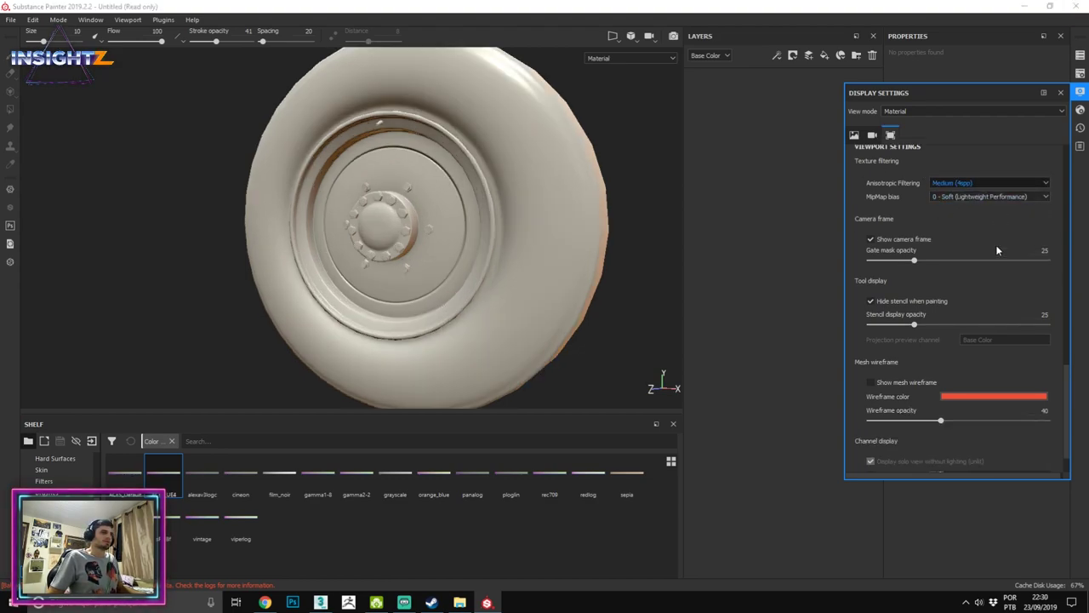
click(913, 241)
drag(925, 258, 916, 260)
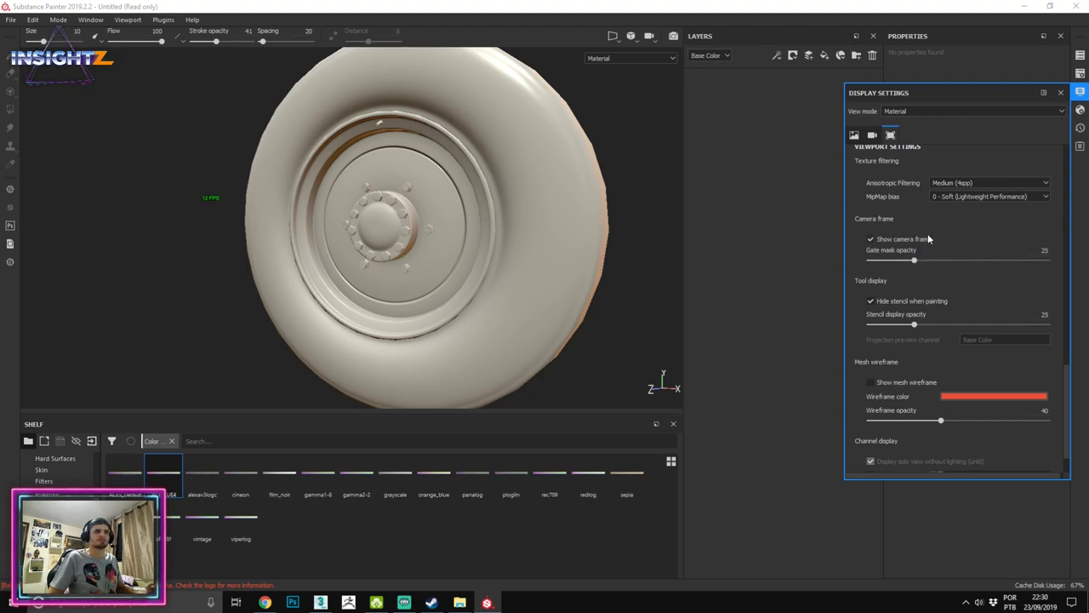
scroll(902, 264, down, 1)
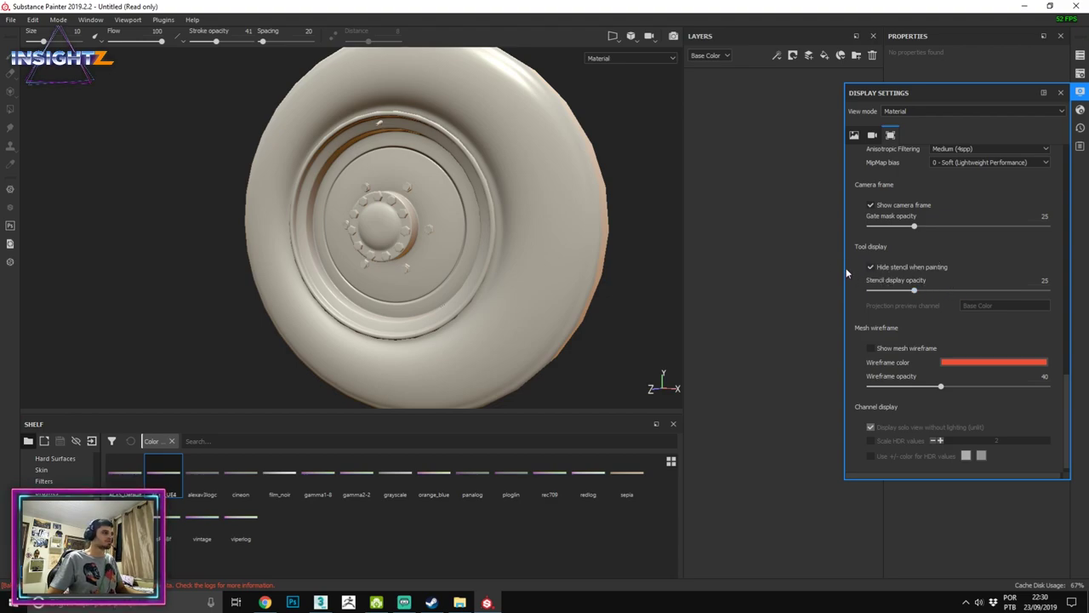
scroll(1013, 268, down, 1)
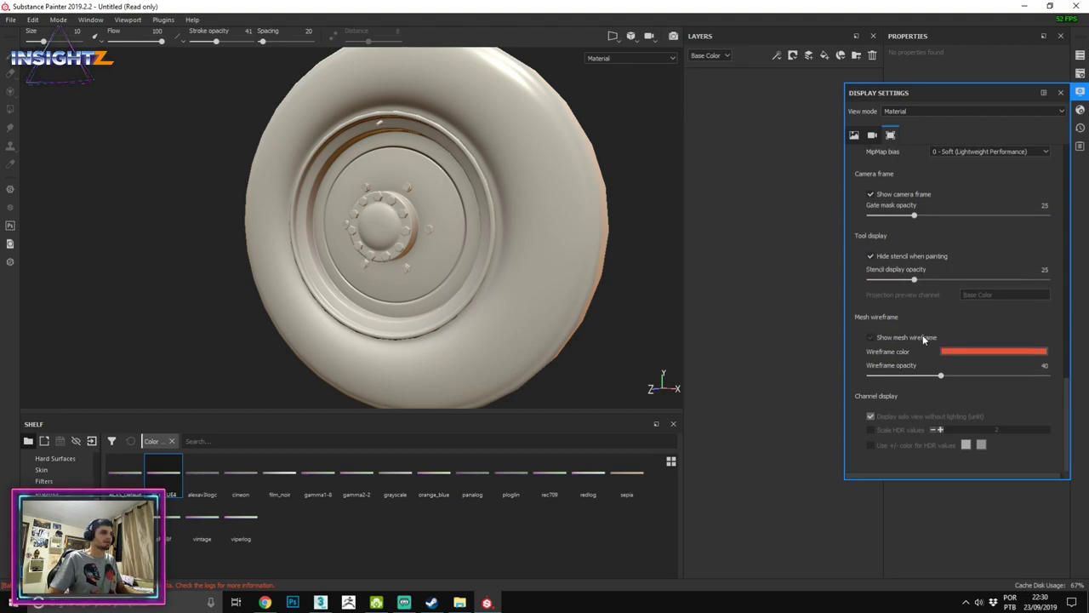
Step: Set the mesh wireframe to blue with opacity 46, hide it, and open Texture Set Settings
click(870, 337)
mouse_move(477, 187)
alt+mouse_down()
mouse_move(504, 193)
mouse_move(530, 222)
alt+mouse_up()
click(994, 351)
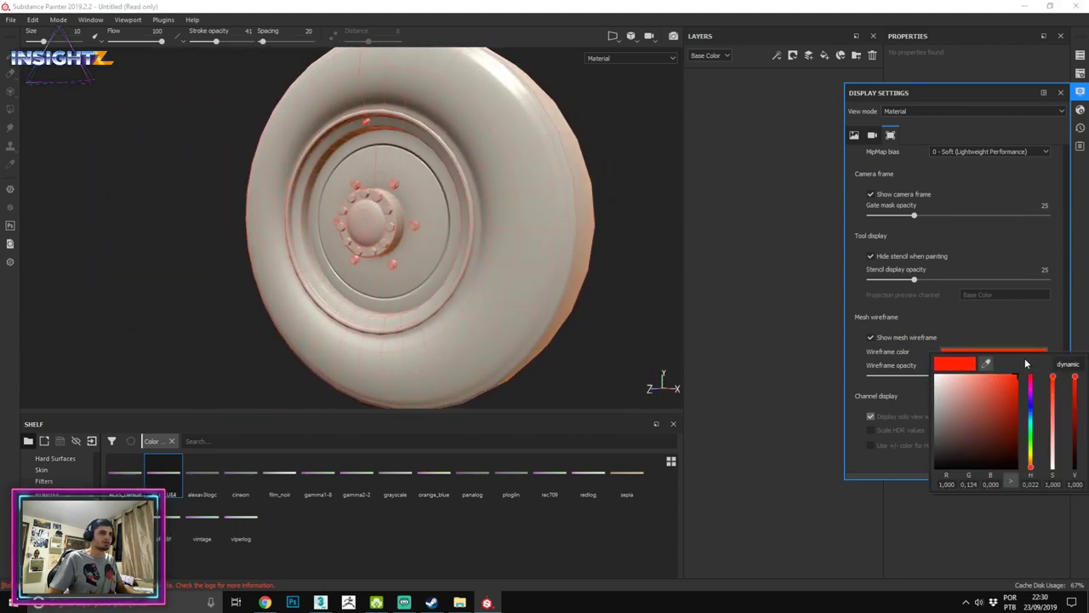
click(1031, 406)
click(962, 400)
mouse_move(936, 375)
mouse_down()
mouse_move(1003, 375)
mouse_move(950, 375)
mouse_up()
click(871, 337)
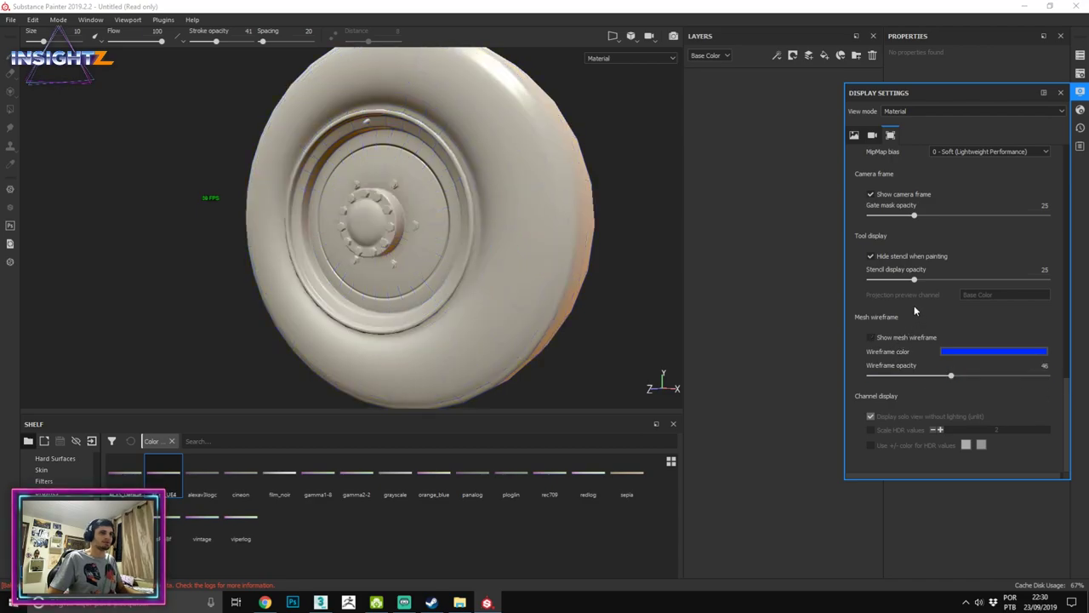
scroll(934, 288, up, 5)
click(1080, 75)
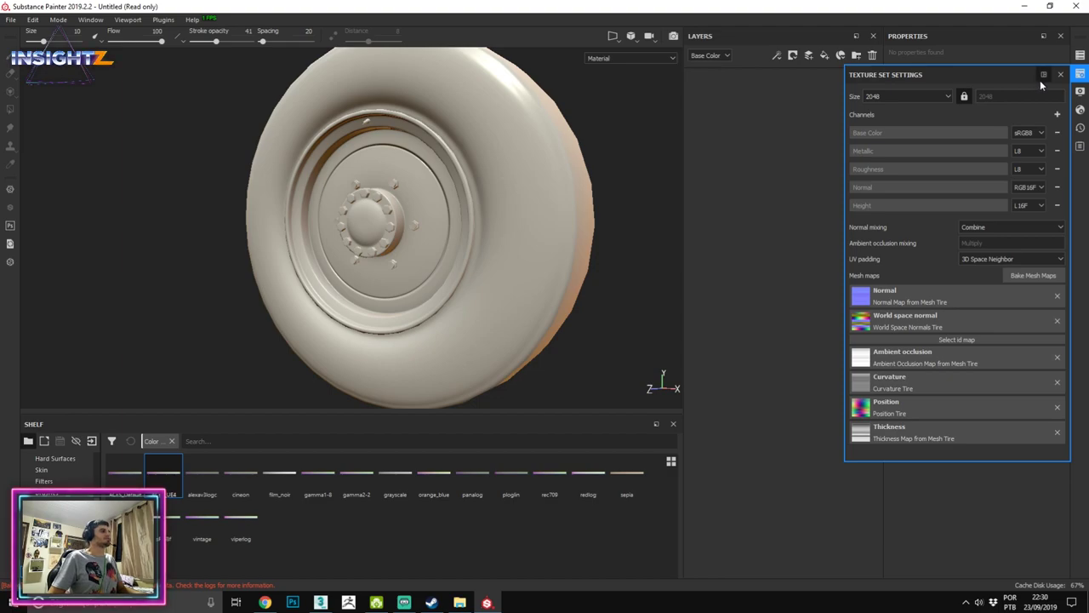
Step: Keep the texture set size at 2048 and switch to the Shader Settings panel
click(922, 95)
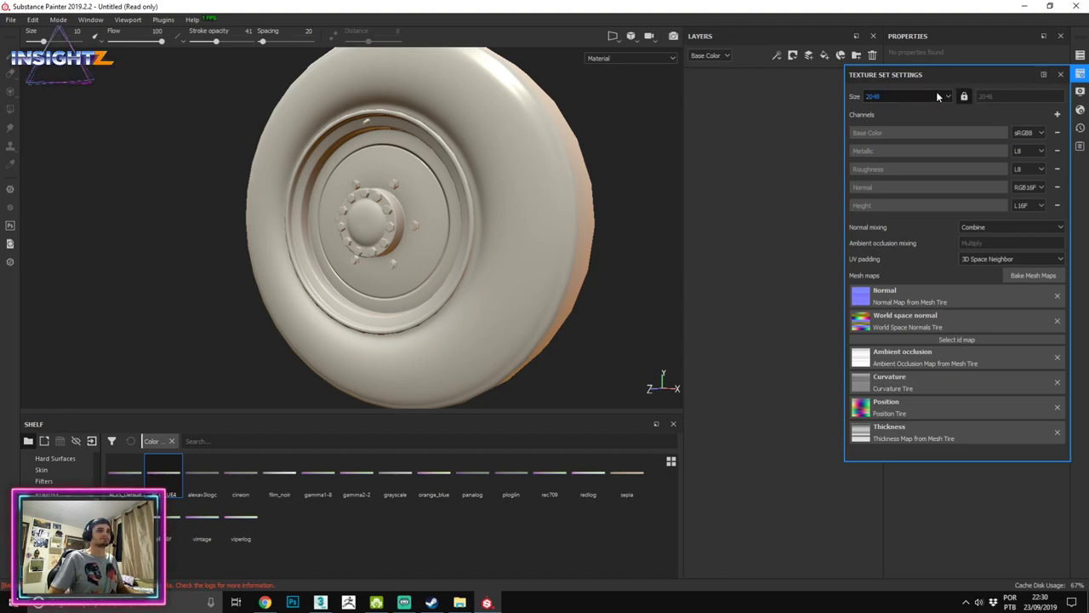
click(938, 96)
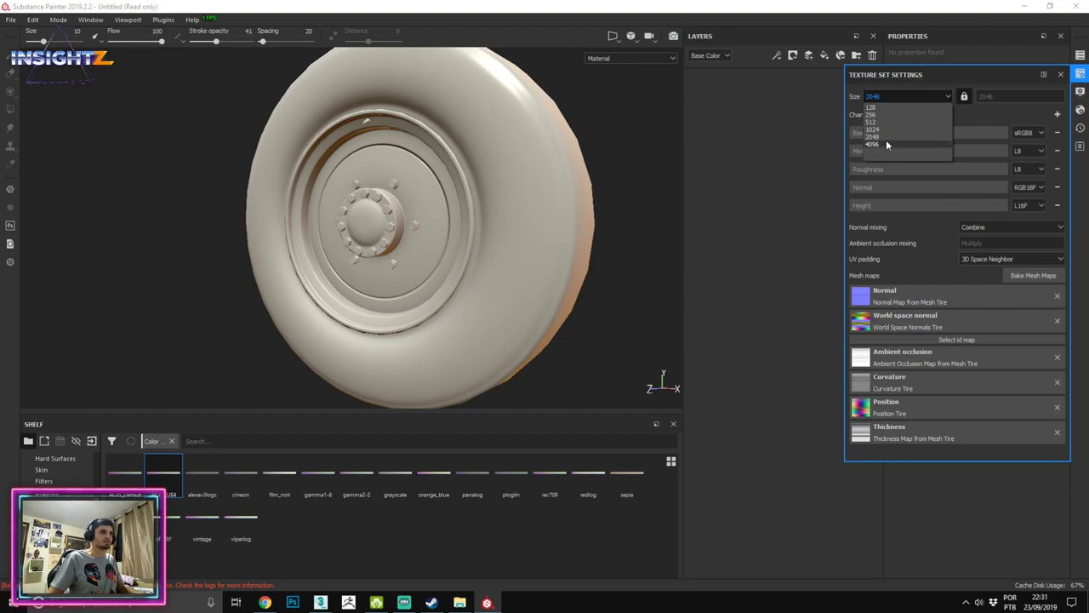
click(1019, 115)
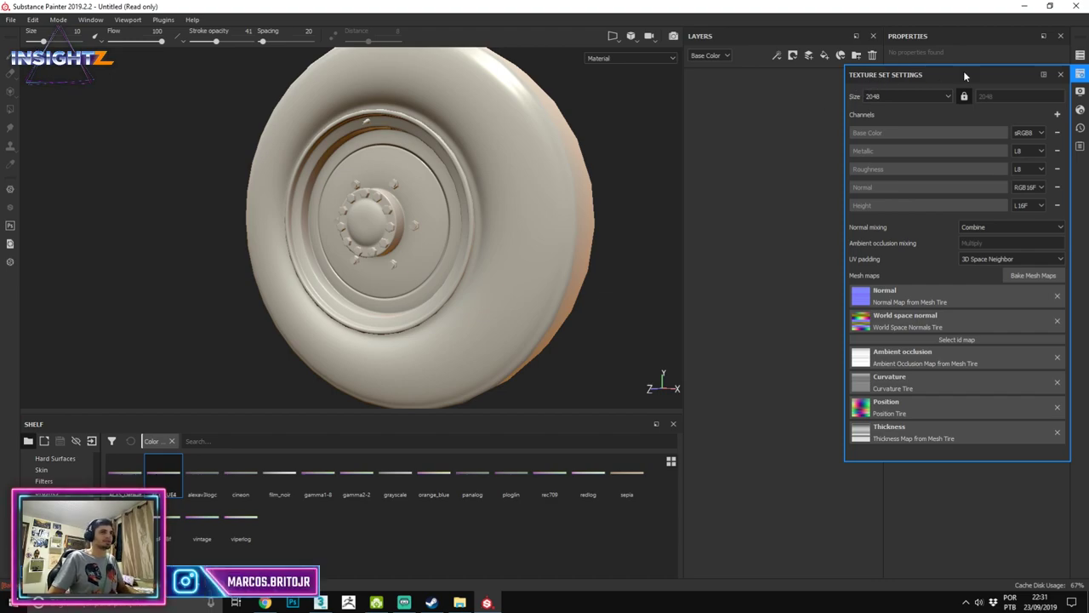
click(922, 96)
click(1035, 120)
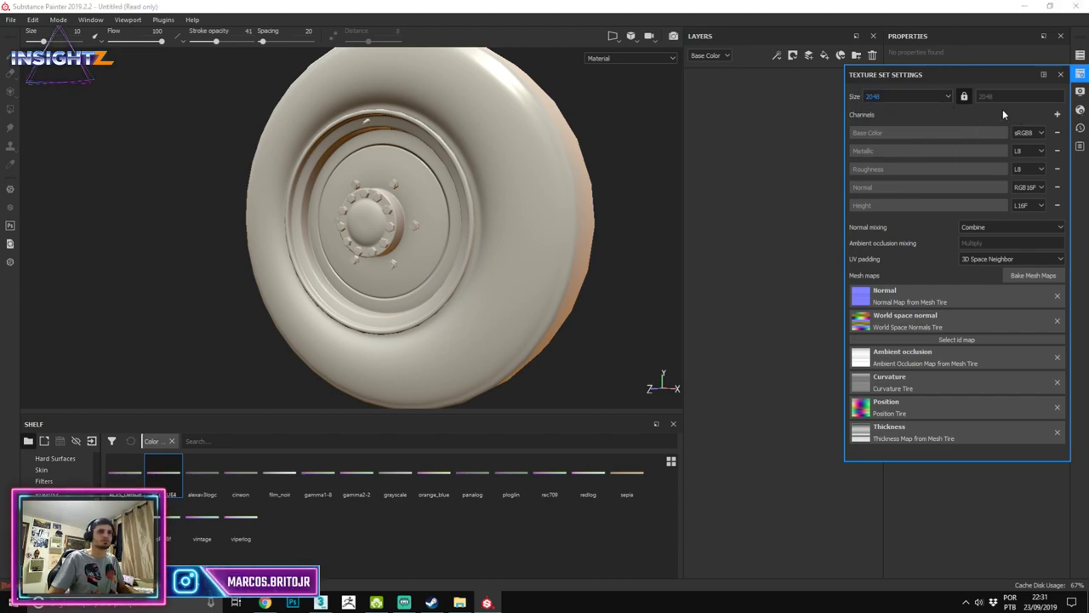
click(1080, 109)
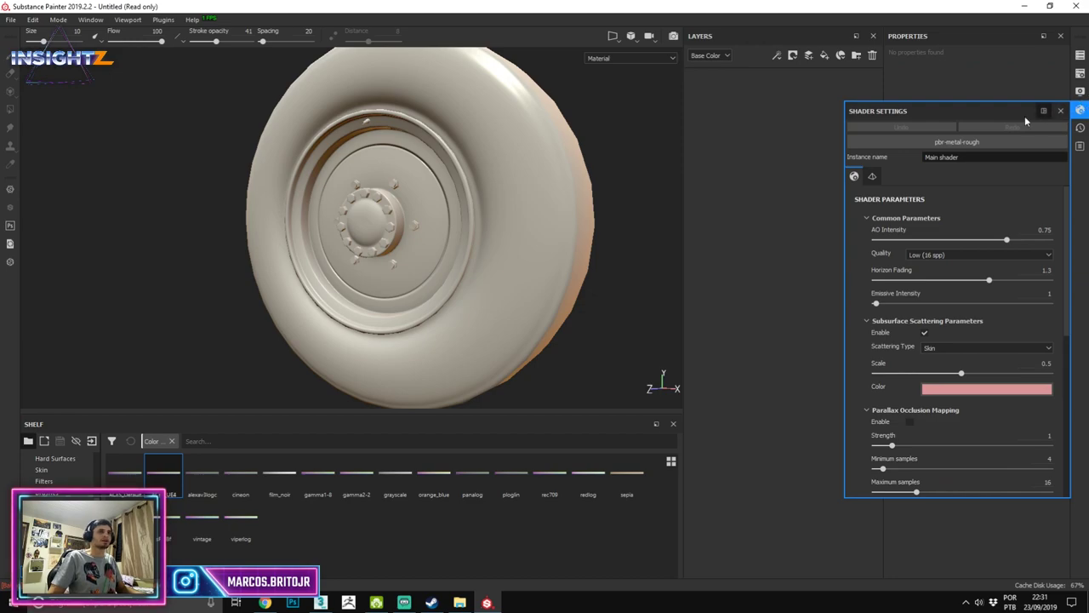
Step: Keep pbr-metal-rough as the Main shader and drag AO Intensity down to 0.55
click(935, 141)
click(897, 145)
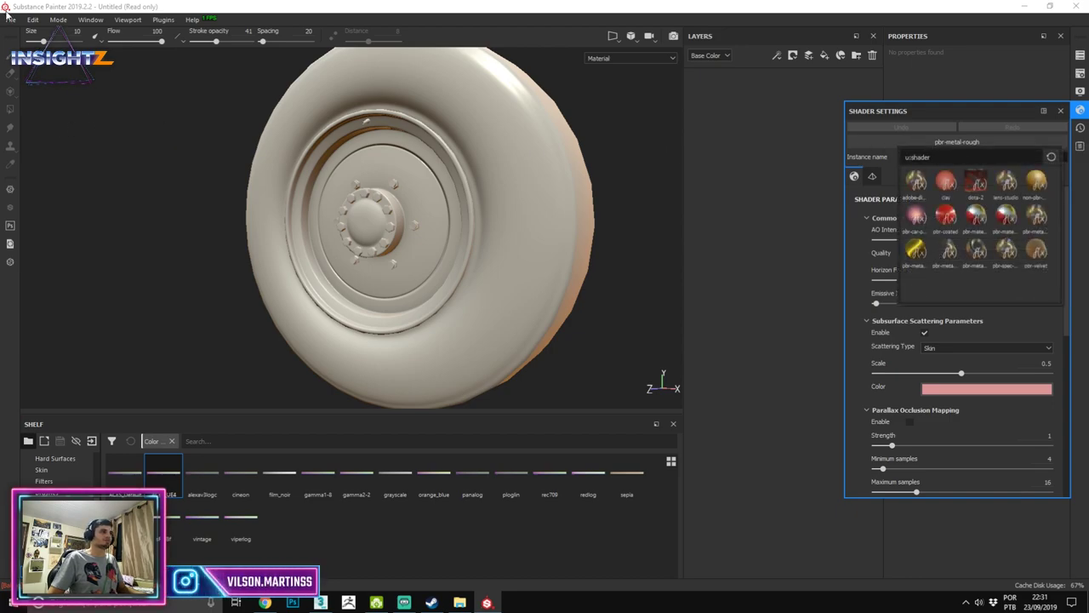
click(866, 159)
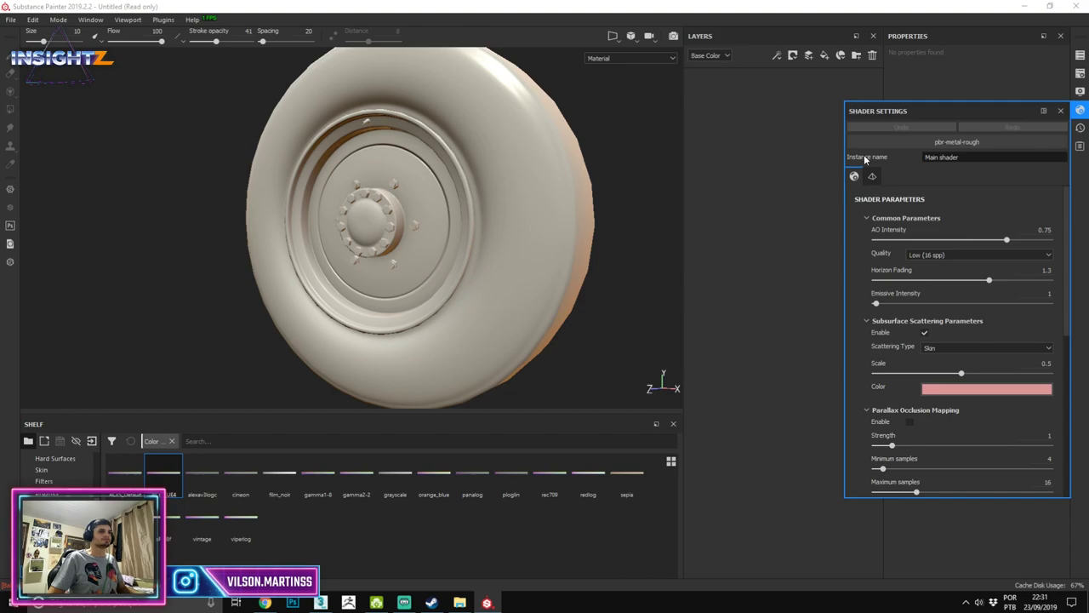
click(900, 139)
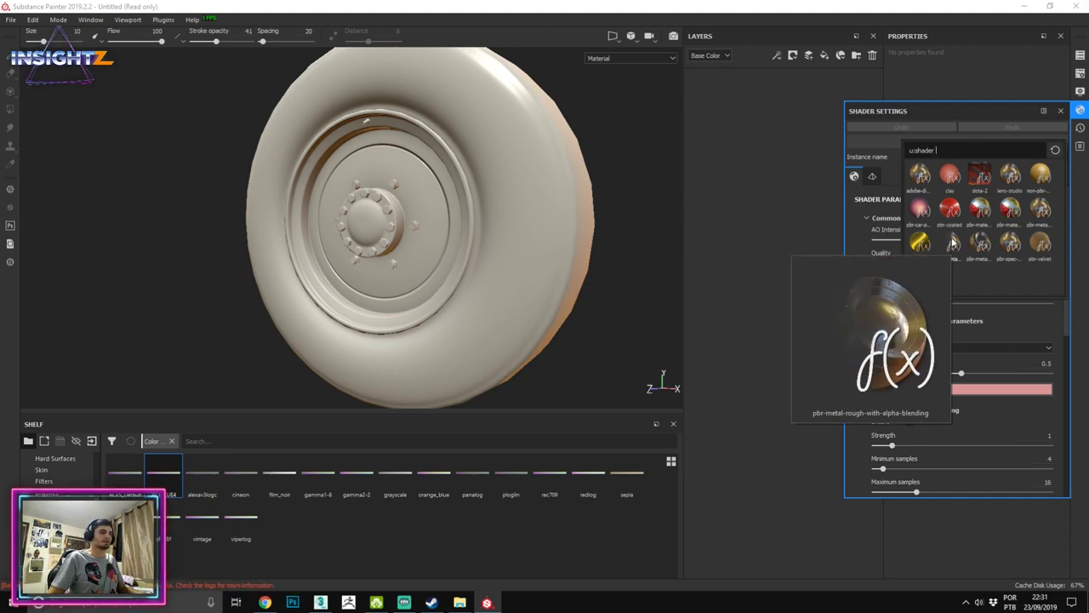
click(884, 177)
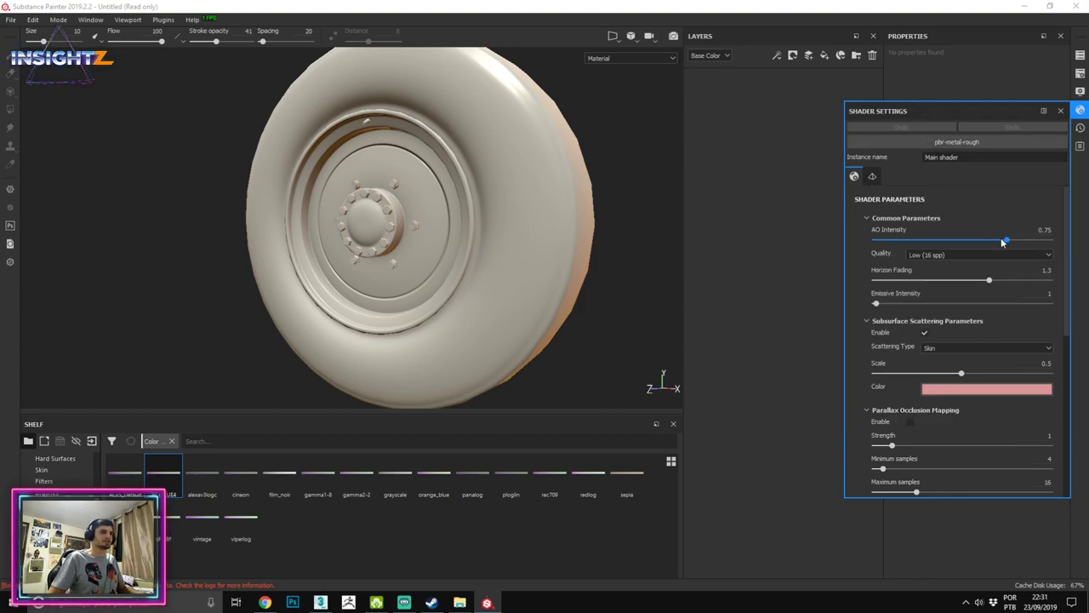
mouse_move(1002, 243)
mouse_down()
mouse_move(1041, 243)
mouse_move(968, 243)
mouse_move(1046, 243)
mouse_move(975, 244)
mouse_move(989, 242)
mouse_up()
Step: Try shader quality Very high and Ultra, then settle on Medium (32 spp)
click(951, 256)
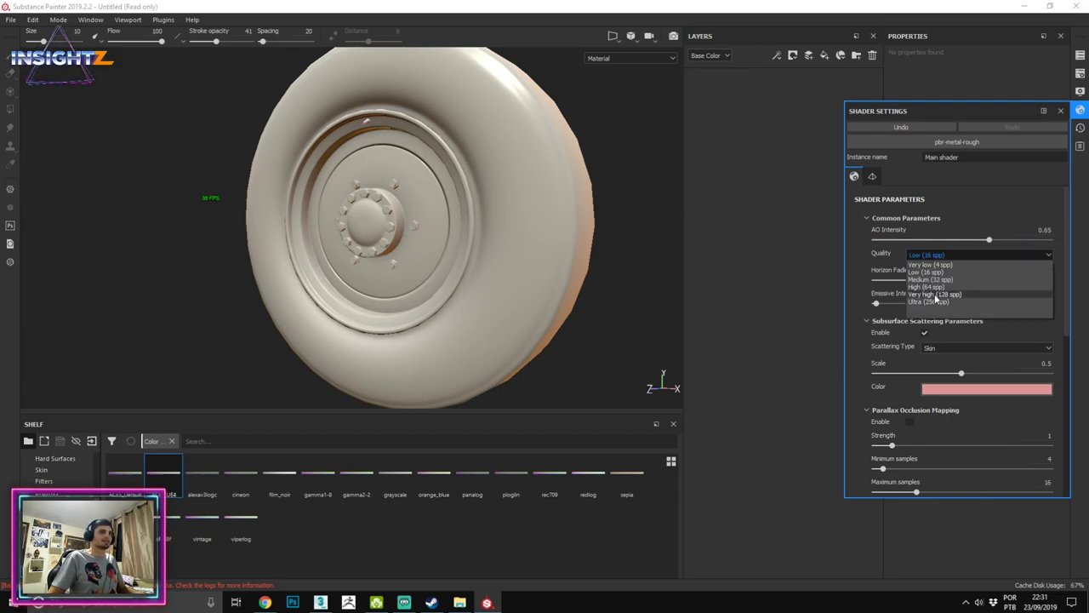
click(936, 295)
mouse_move(480, 220)
alt+mouse_down()
mouse_move(530, 227)
mouse_move(570, 210)
mouse_move(462, 218)
mouse_move(528, 205)
alt+mouse_up()
click(991, 254)
click(960, 300)
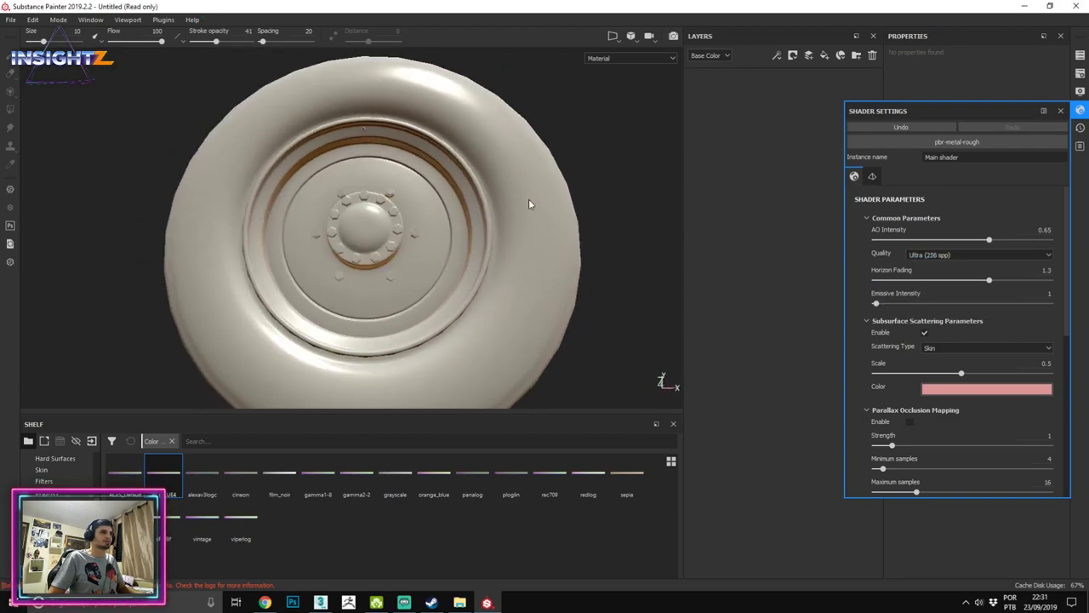
scroll(529, 204, up, 3)
scroll(547, 129, down, 3)
mouse_move(547, 128)
alt+mouse_down()
mouse_move(485, 226)
mouse_move(573, 181)
alt+mouse_up()
click(1011, 253)
click(969, 278)
Step: Set Horizon Fading to 0.71 and enter 1 for Emissive Intensity
drag(989, 280, 925, 280)
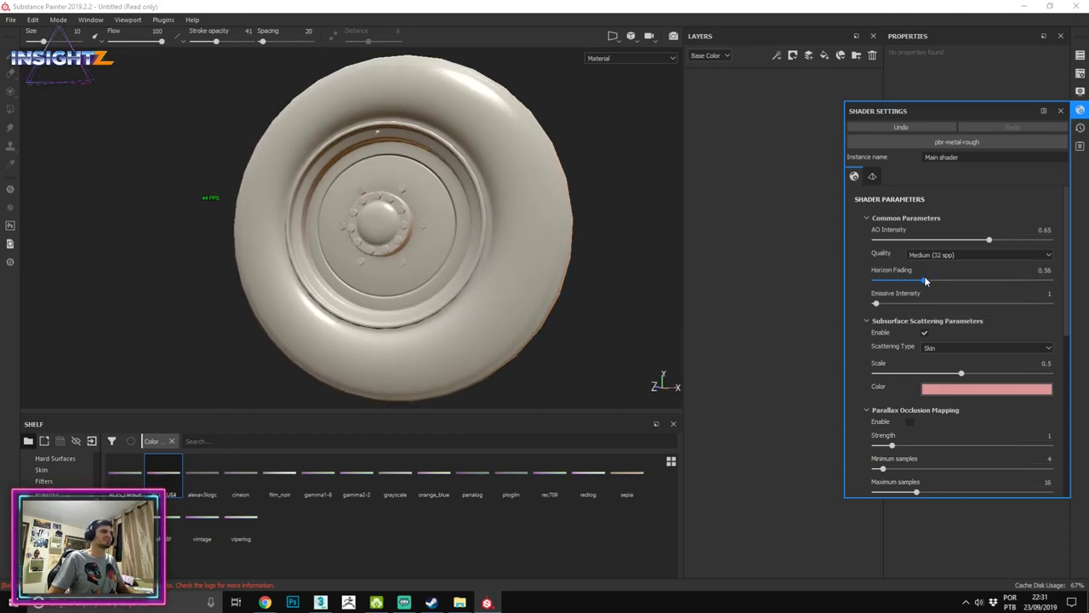
drag(924, 280, 937, 281)
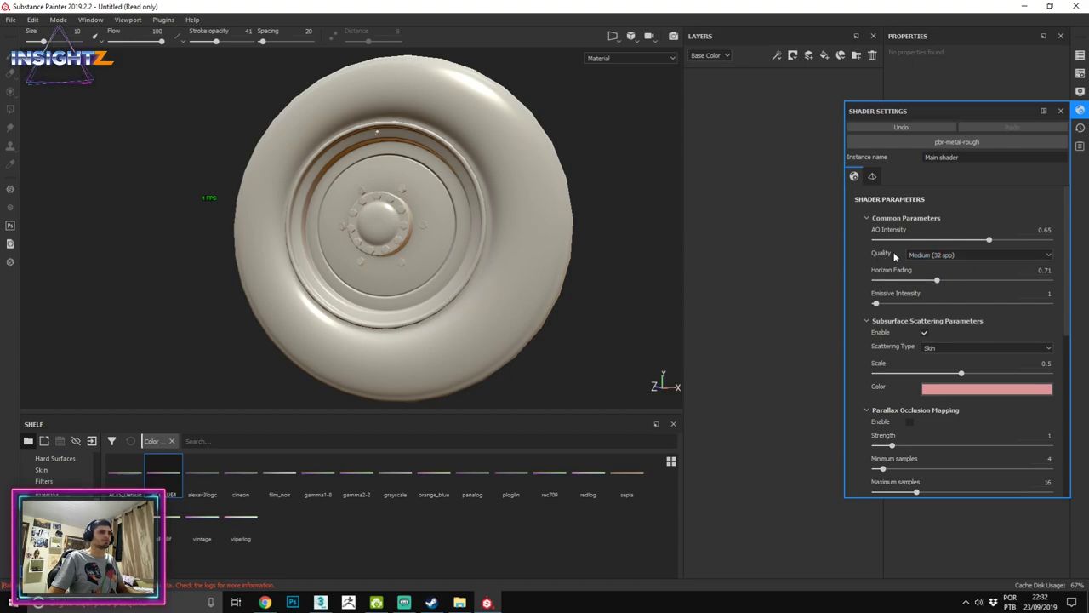
click(1004, 255)
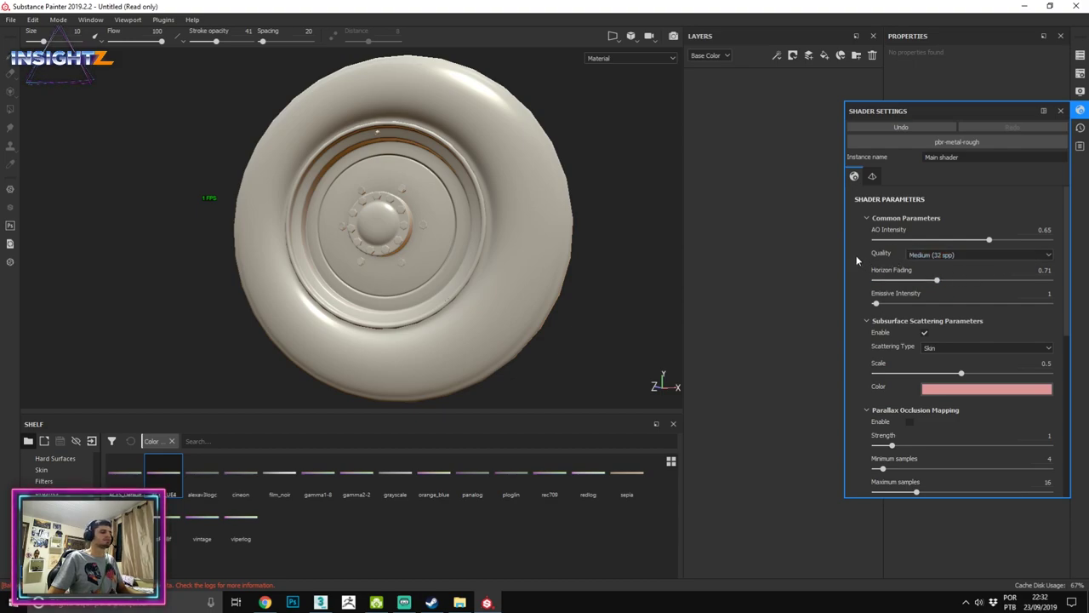
mouse_move(511, 270)
alt+mouse_down()
mouse_move(547, 270)
mouse_move(506, 234)
alt+mouse_up()
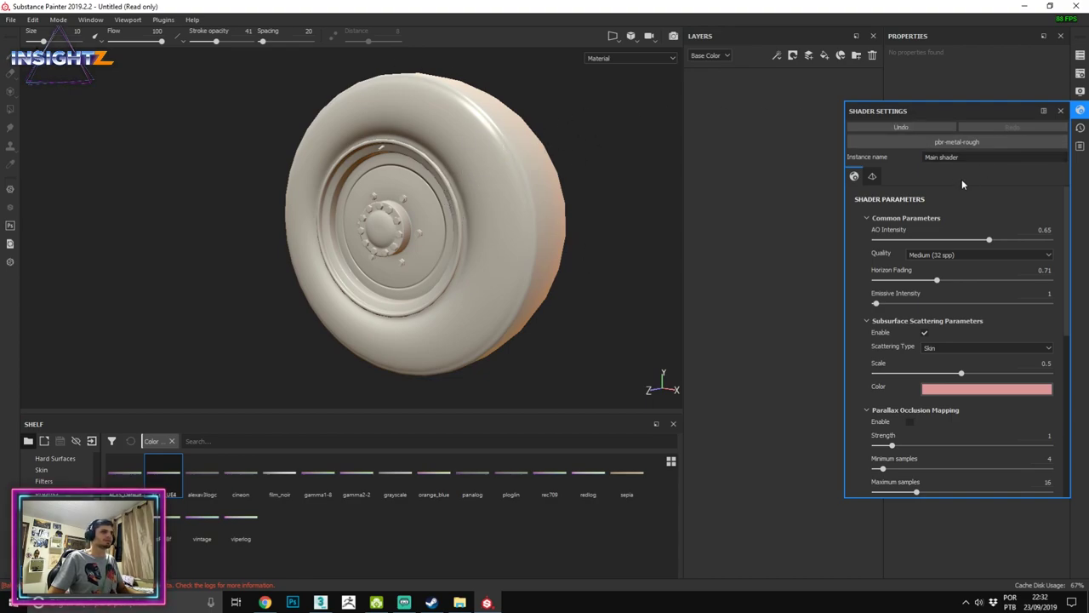
drag(902, 303, 880, 303)
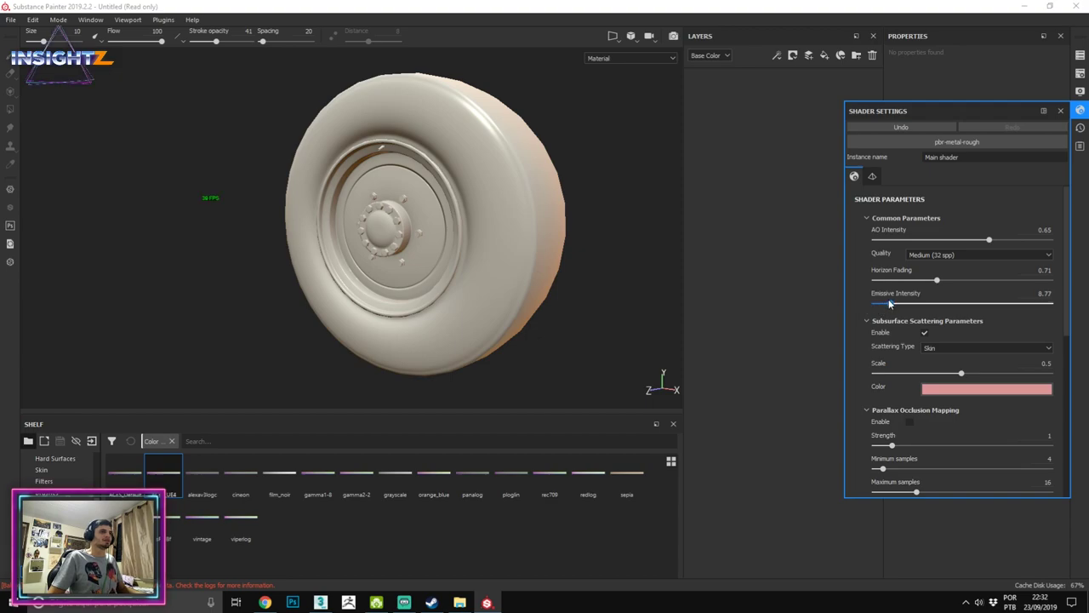
click(1043, 303)
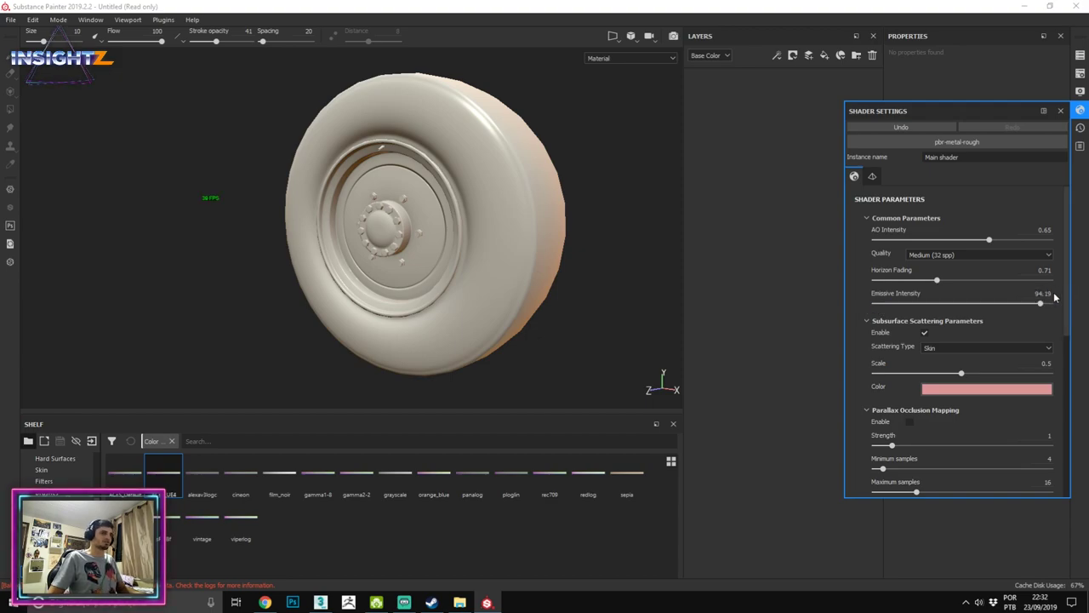
text(1)
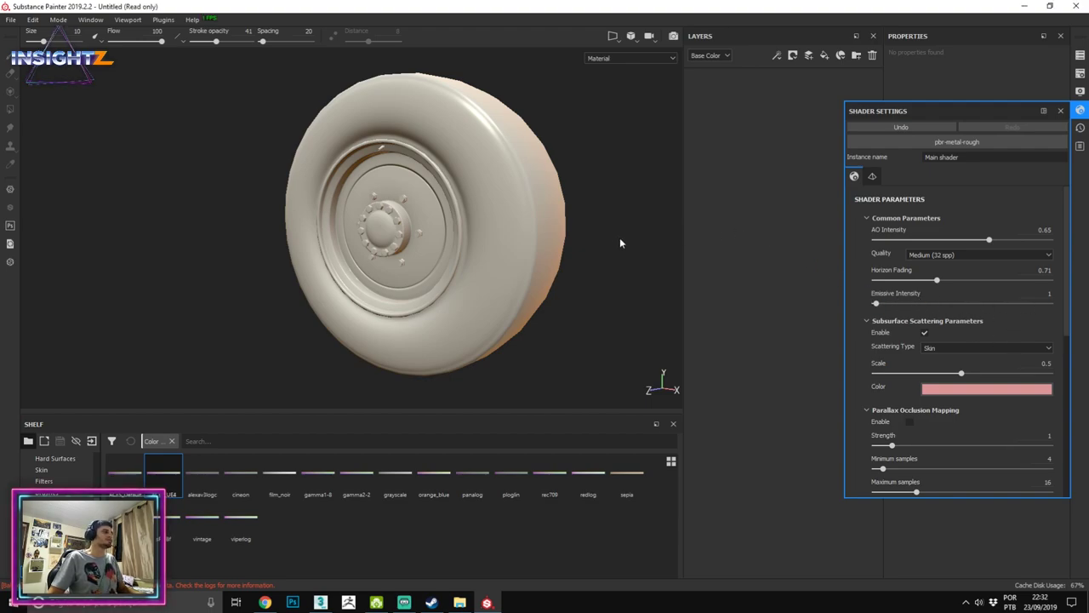
Step: Review the shader settings list, then return to Texture Set Settings
click(983, 254)
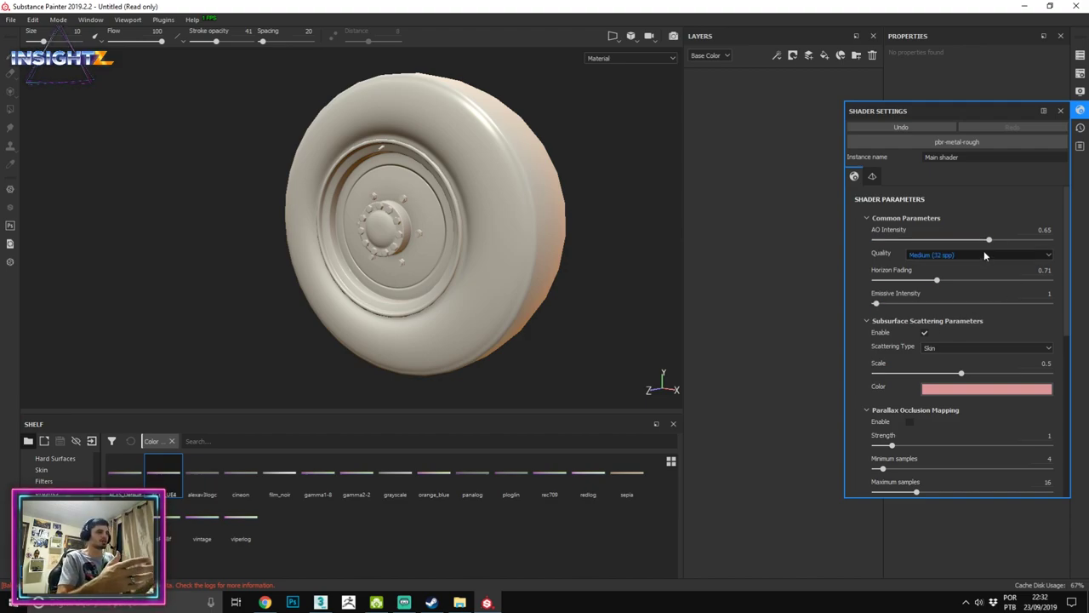
key(ctrl+shift)
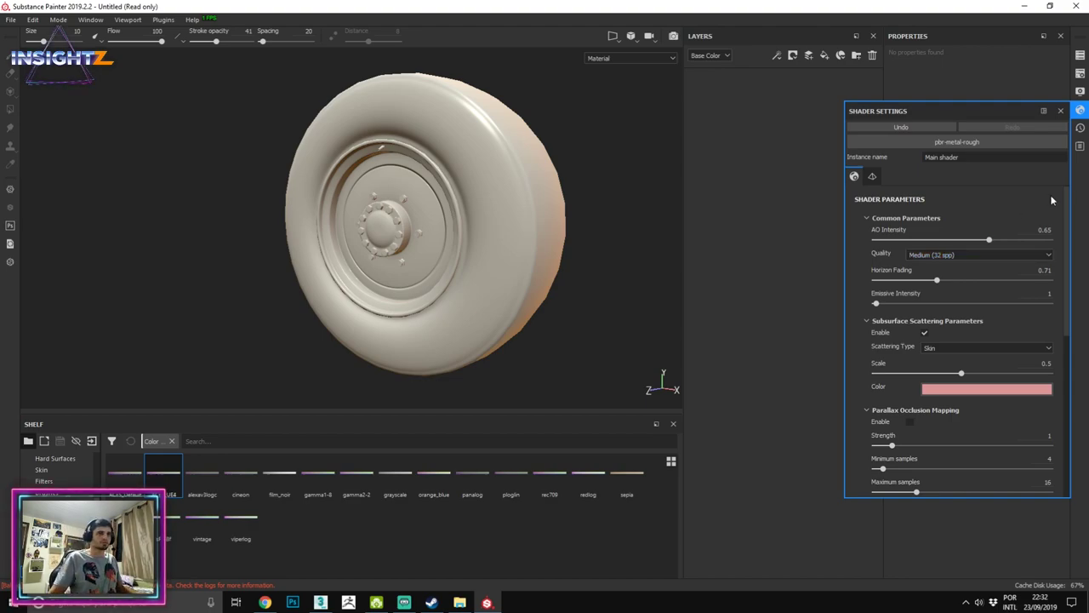
scroll(936, 233, down, 2)
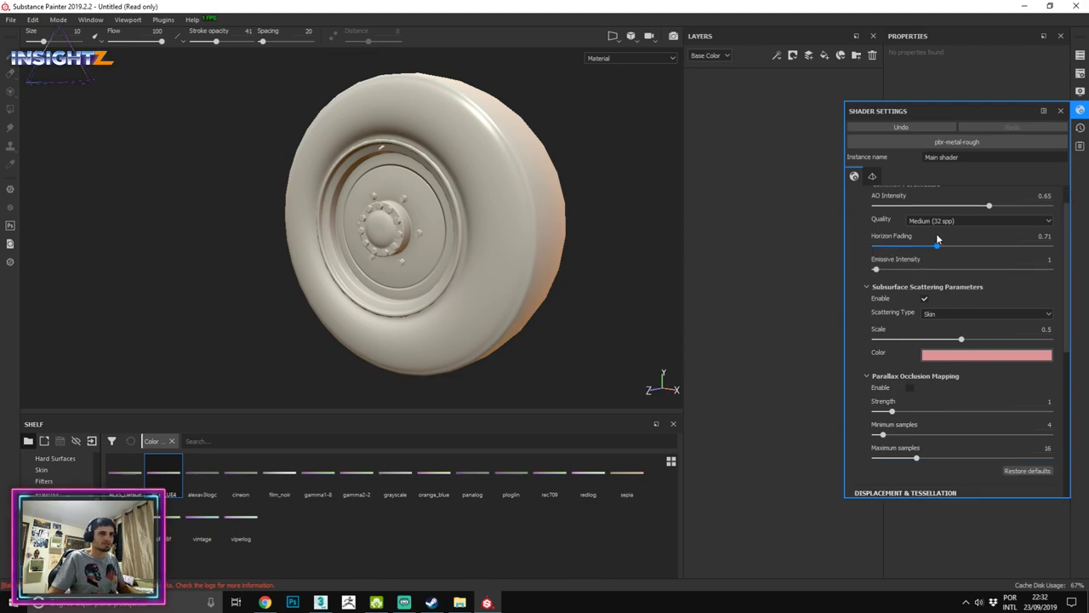
scroll(911, 264, up, 2)
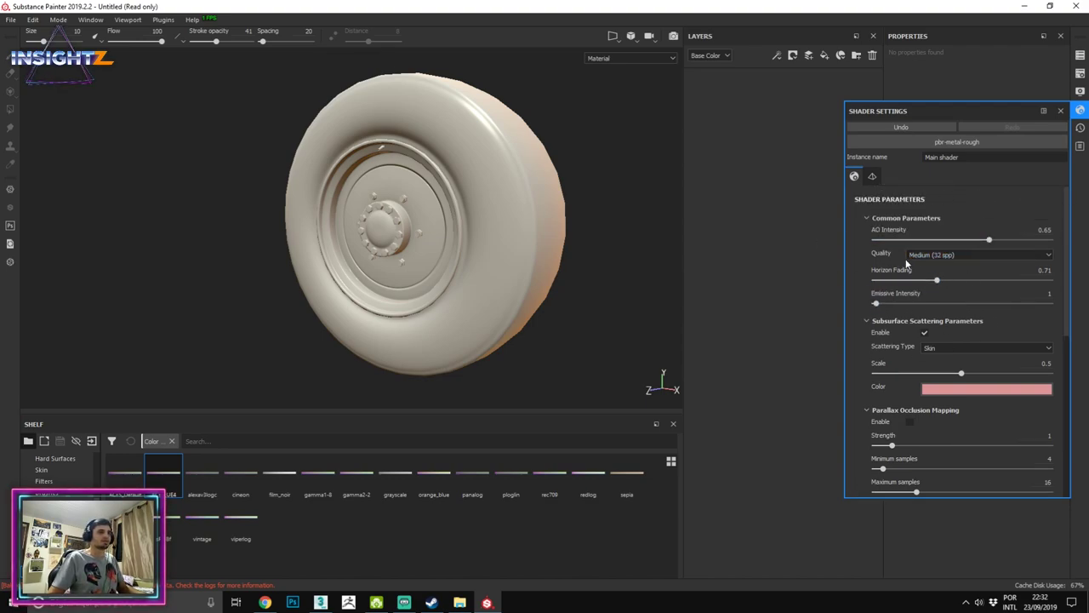
scroll(969, 231, down, 3)
scroll(976, 225, down, 2)
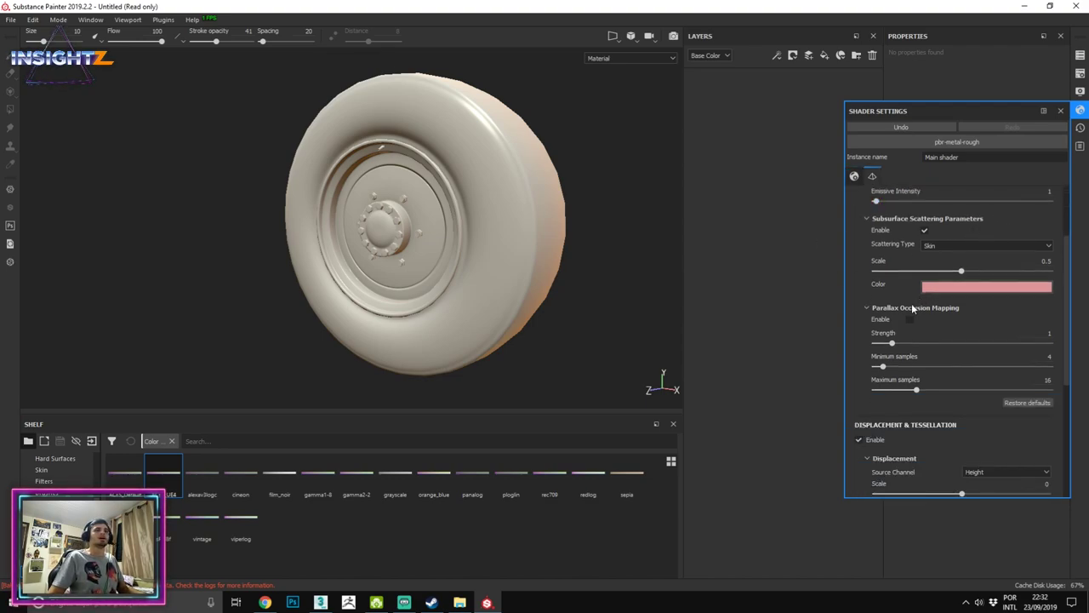
scroll(928, 303, down, 3)
scroll(916, 289, down, 1)
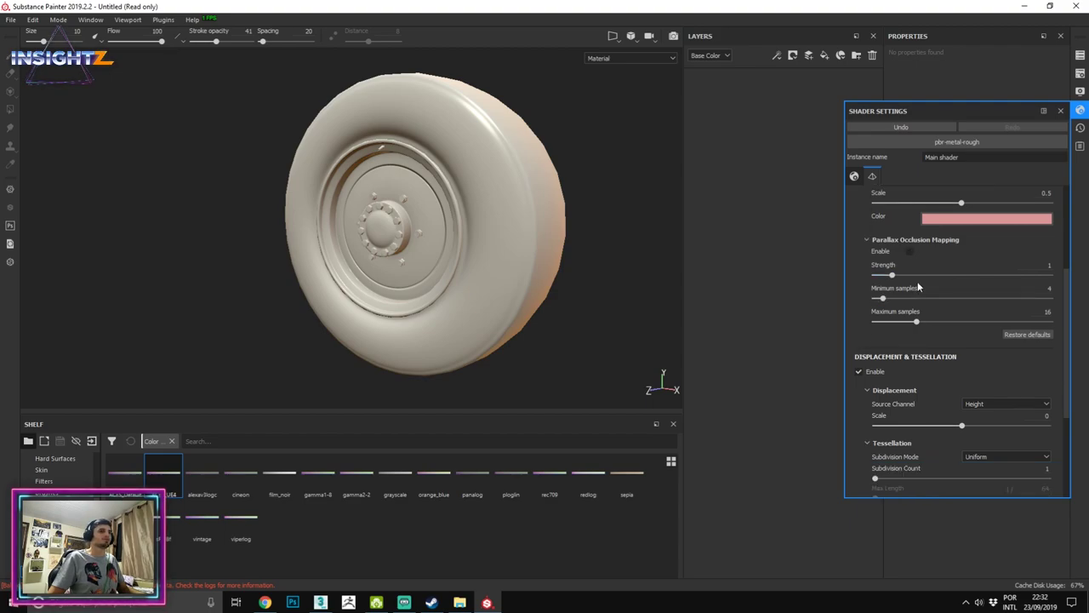
scroll(936, 258, down, 3)
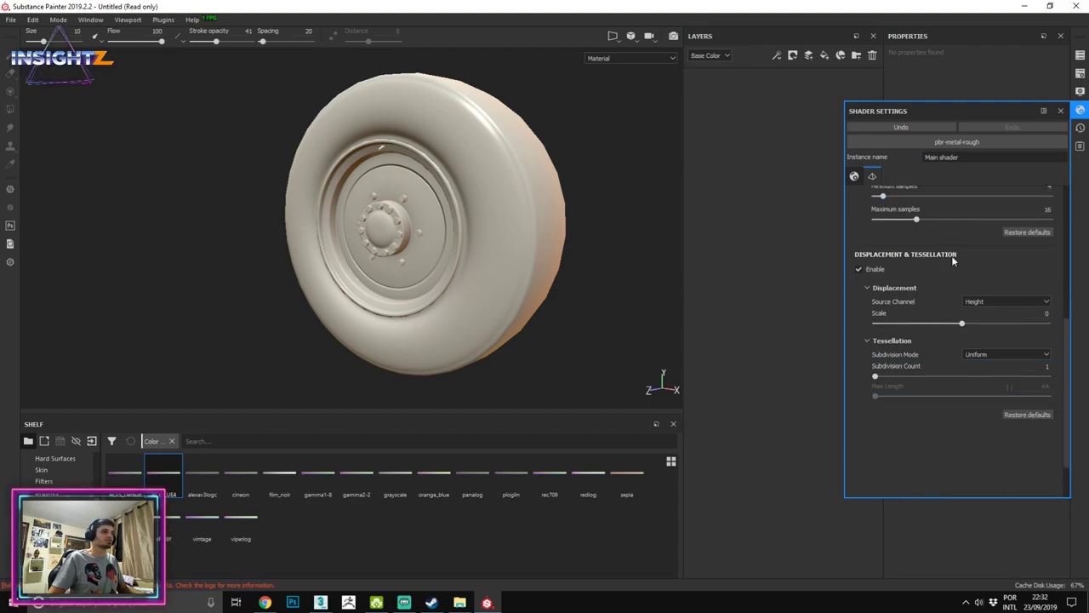
scroll(925, 282, up, 2)
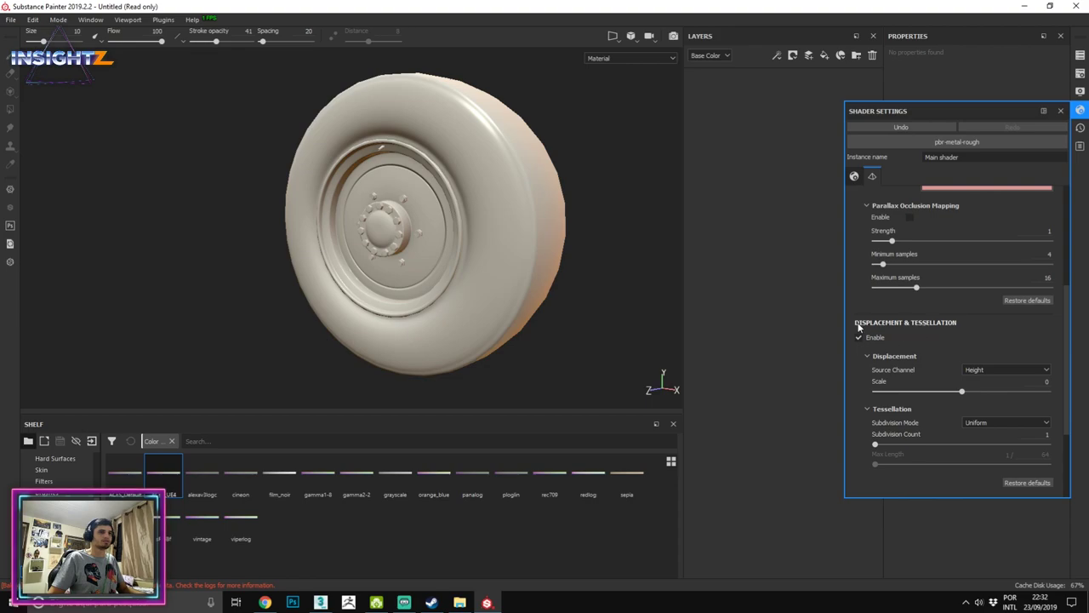
scroll(876, 205, up, 3)
scroll(903, 247, up, 2)
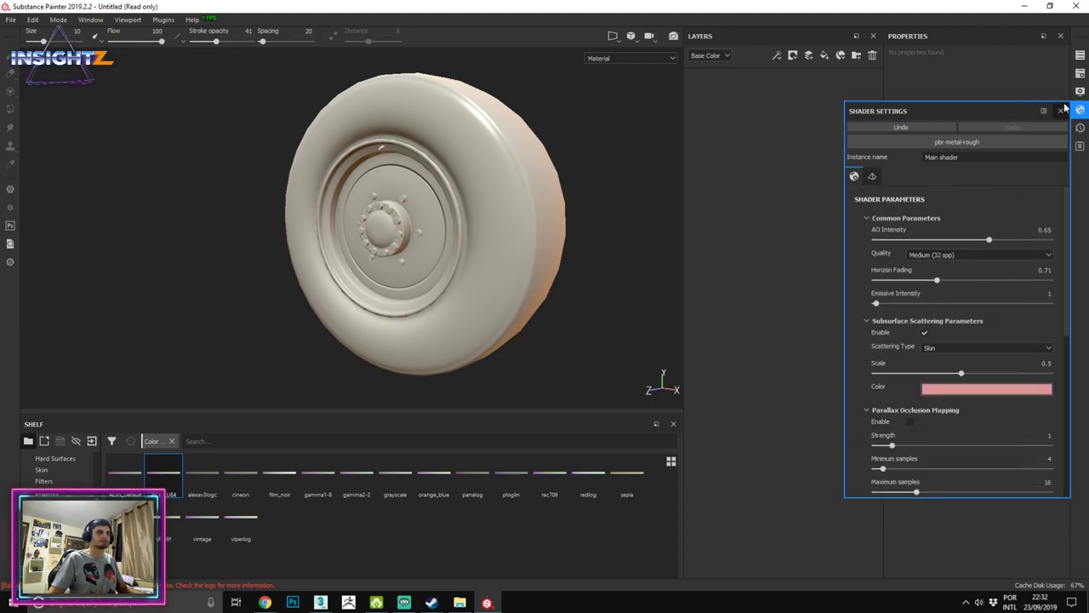
click(1080, 72)
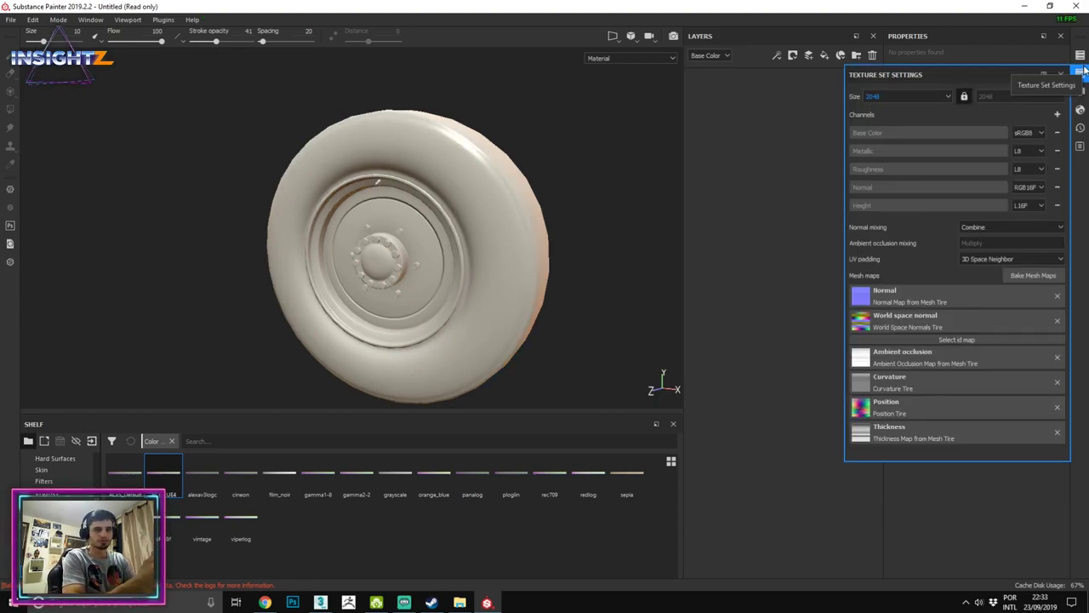